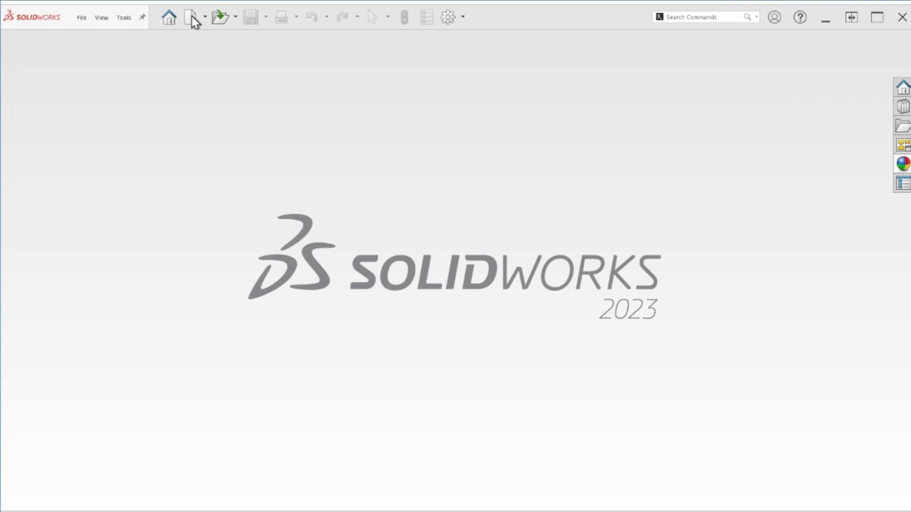
Step: Create a new part and set its document units to IPS (inch, pound, second)
click(191, 18)
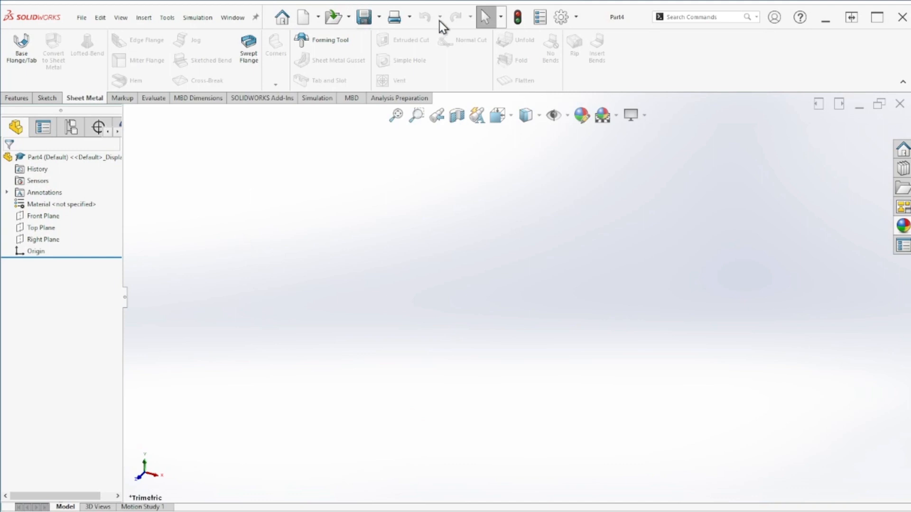
click(556, 21)
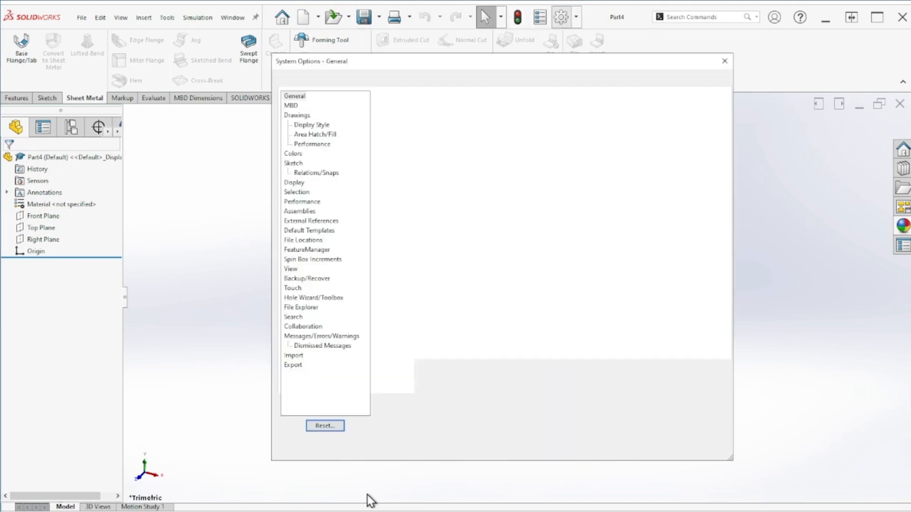
click(357, 82)
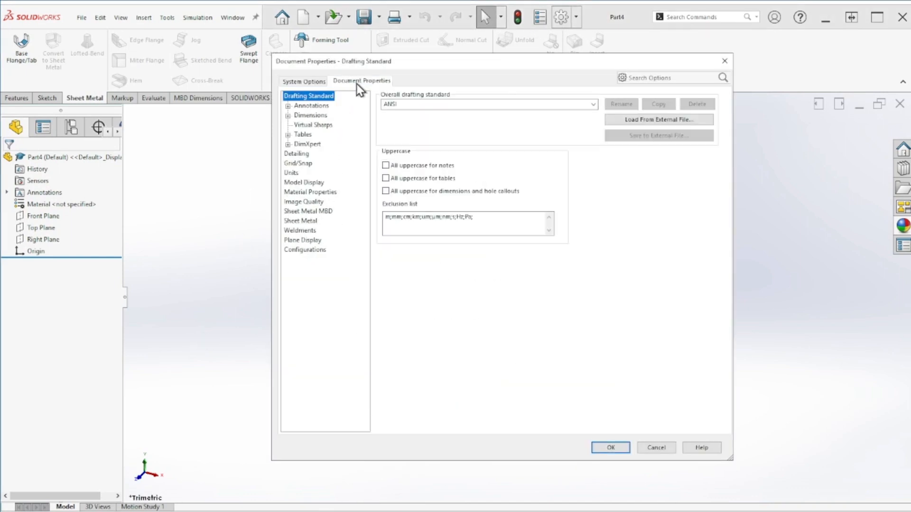
click(304, 173)
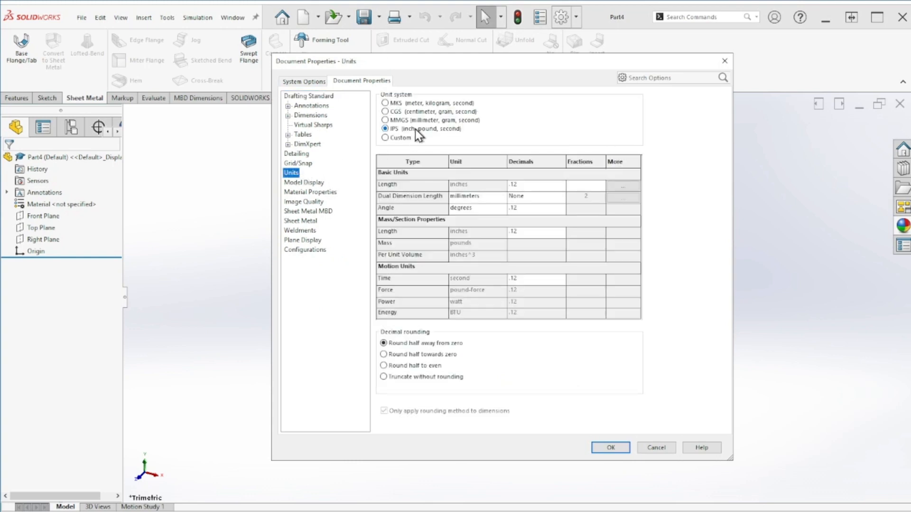
click(625, 451)
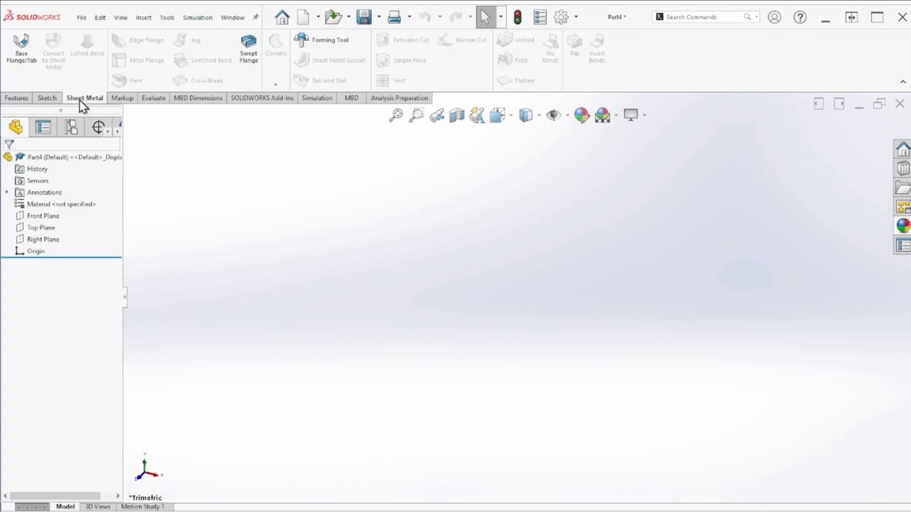
right_click(158, 98)
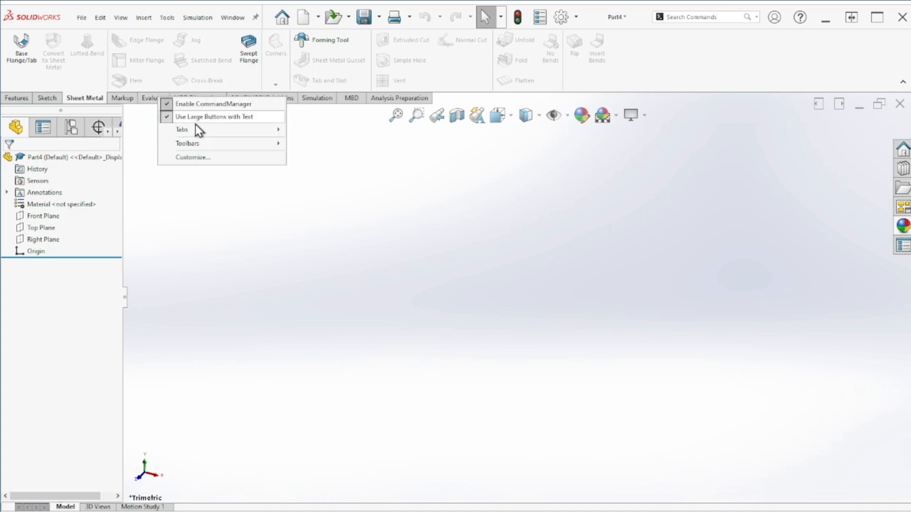
mouse_move(197, 128)
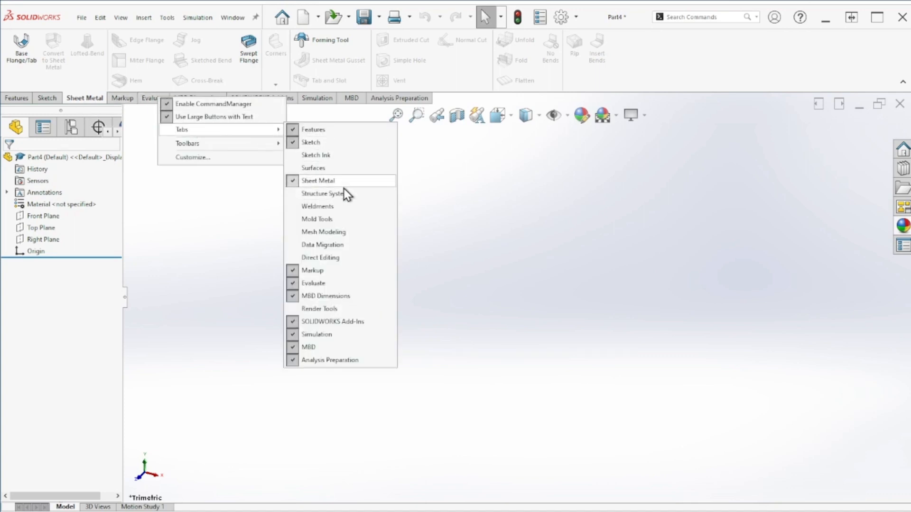
click(454, 189)
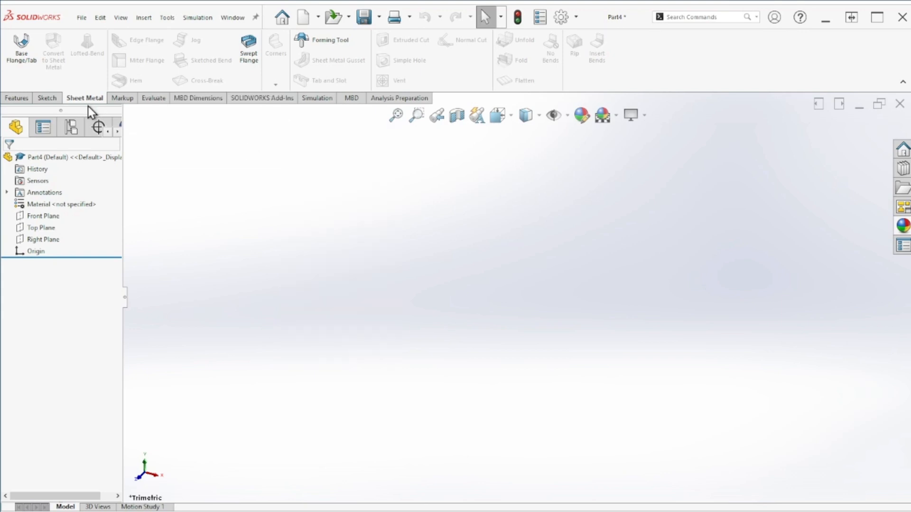
Step: Start a Base Flange on the Top Plane and sketch a center rectangle about 7.9 by 3.2 in from the origin
click(22, 54)
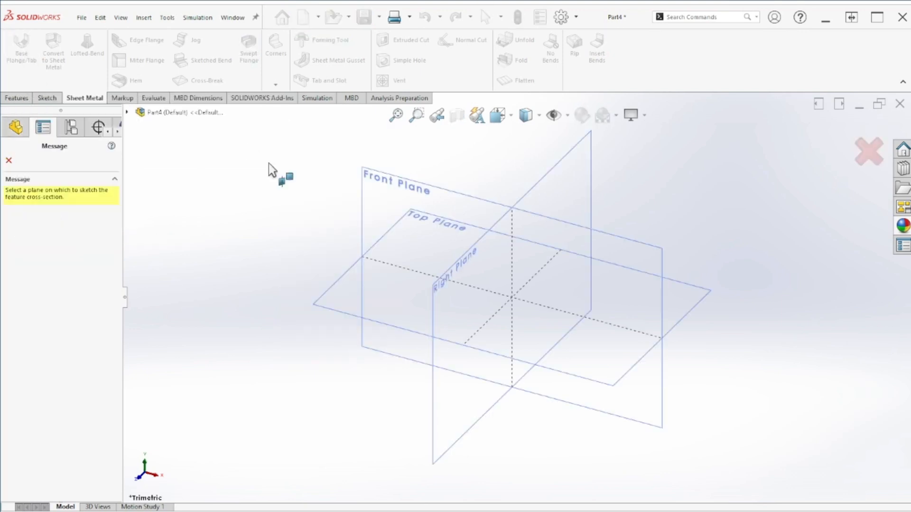
click(341, 279)
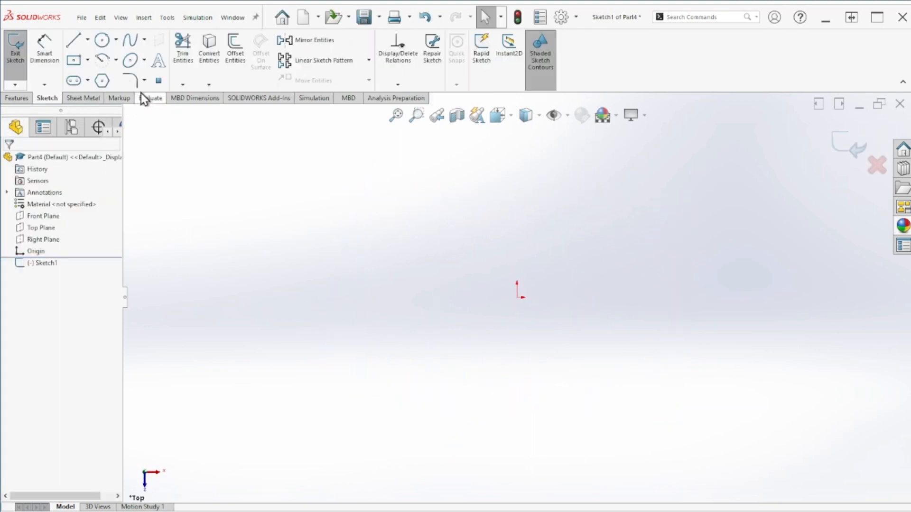
click(74, 60)
drag(519, 298, 338, 225)
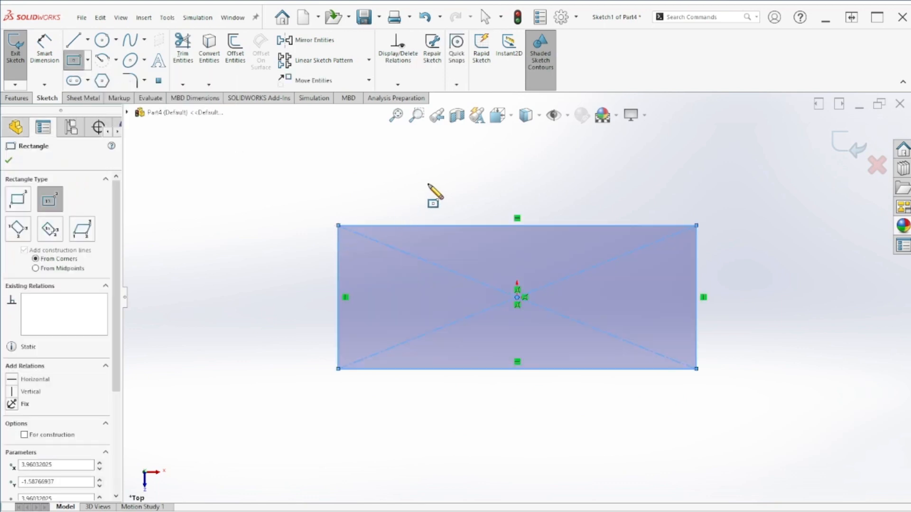
Step: Dimension the rectangle to 20 in along its horizontal edge and 7.5 in along its vertical edge
right_drag(432, 180, 432, 140)
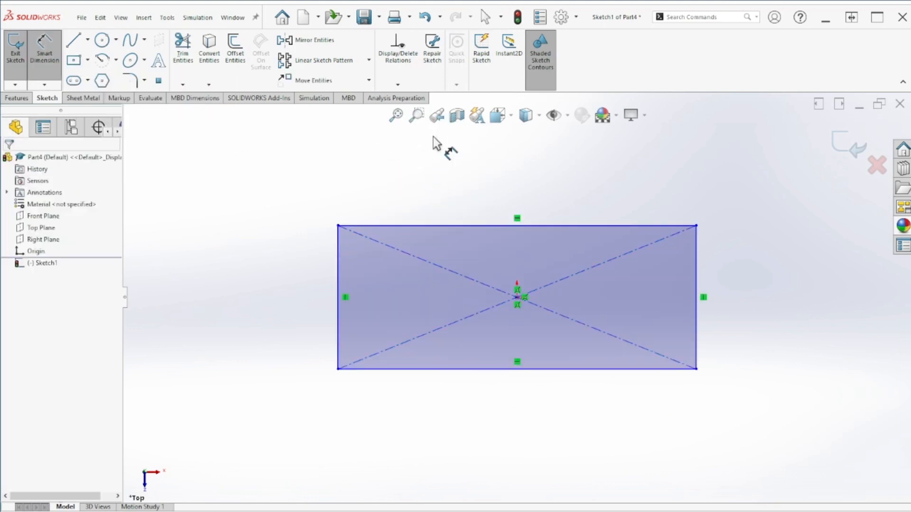
click(456, 226)
click(478, 195)
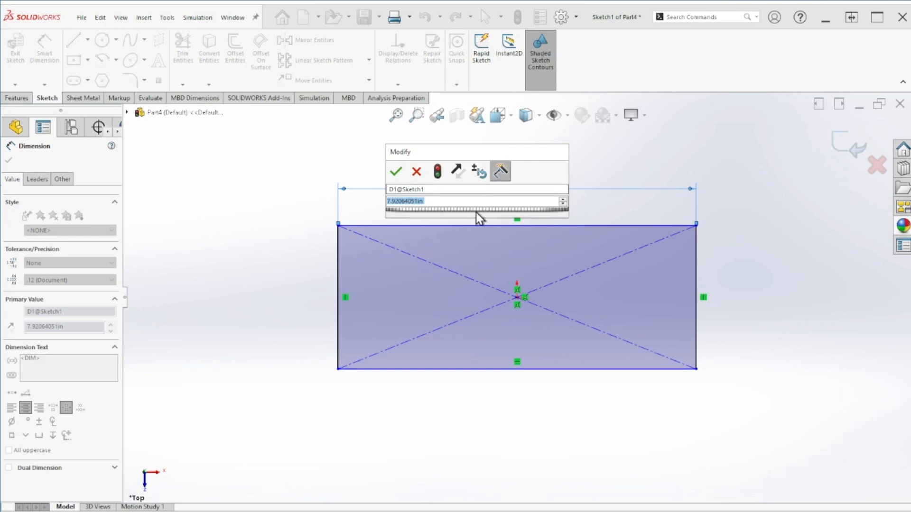
text(20)
key(Return)
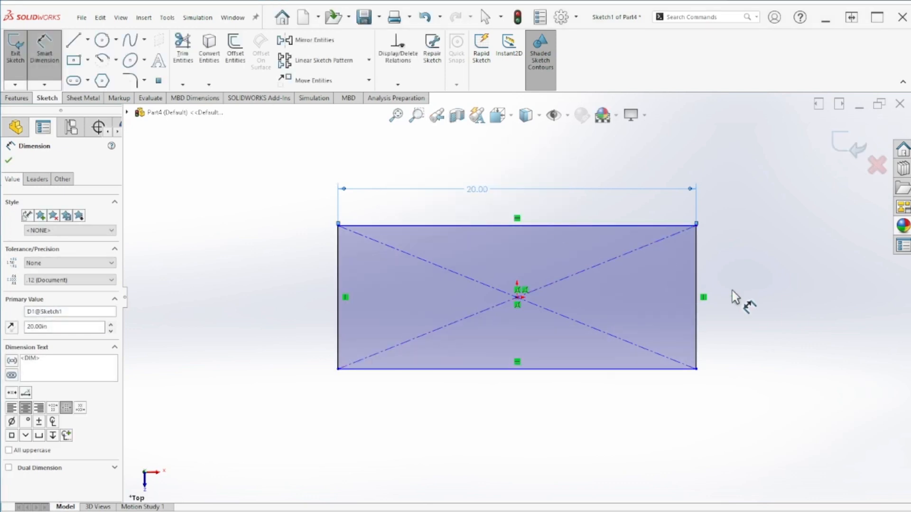
click(696, 276)
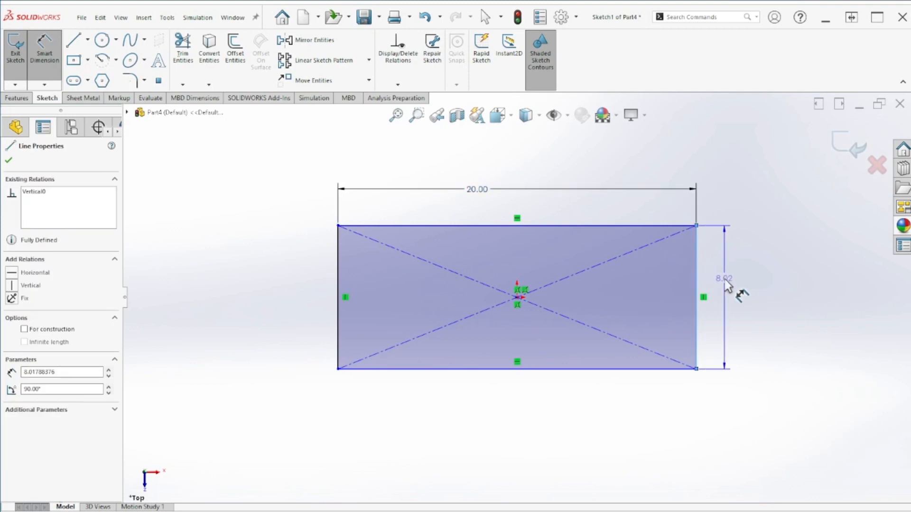
click(725, 282)
text(7.5)
key(Return)
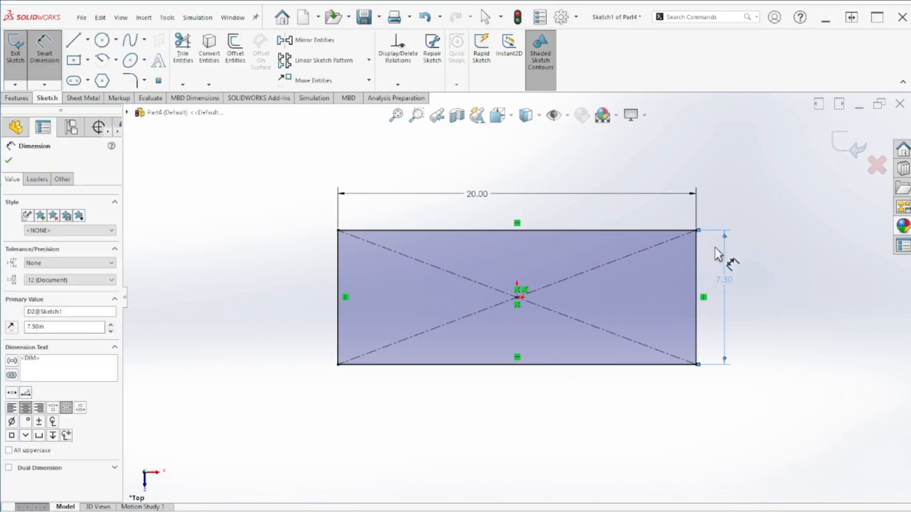
Step: Finish the sketch and create the base flange with a sheet thickness of 0.0625 in and a K-factor of 0.5
click(846, 148)
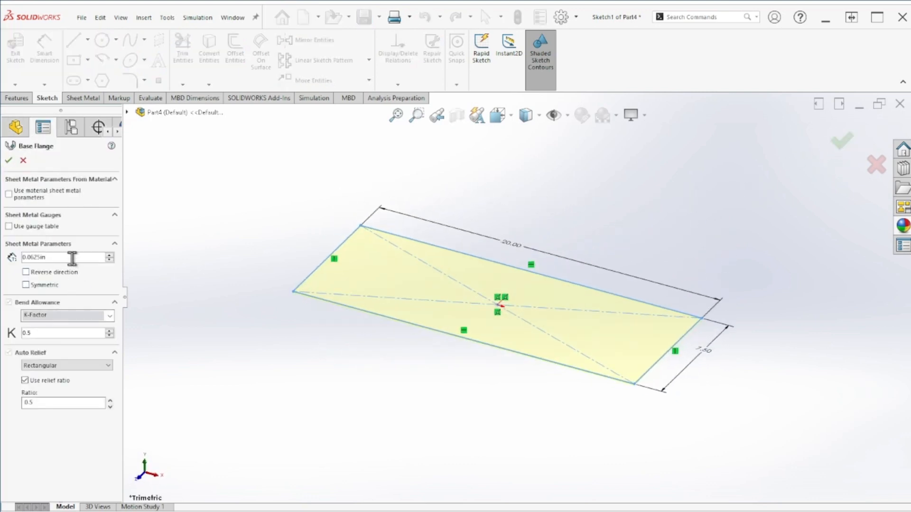
click(72, 256)
click(9, 161)
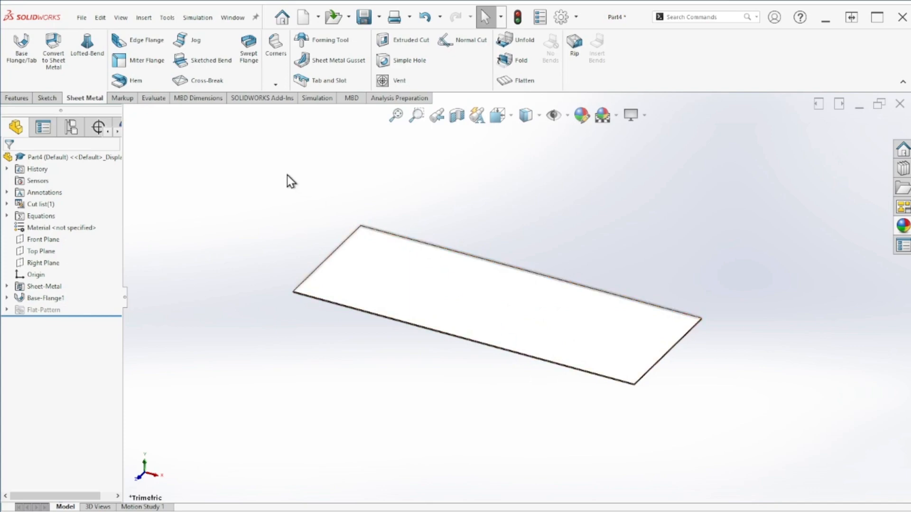
Step: Following the reference Bin Image.PNG, start an Edge Flange about 5.18 in long on the base's rear long edge and both short edges
drag(910, 157, 343, 84)
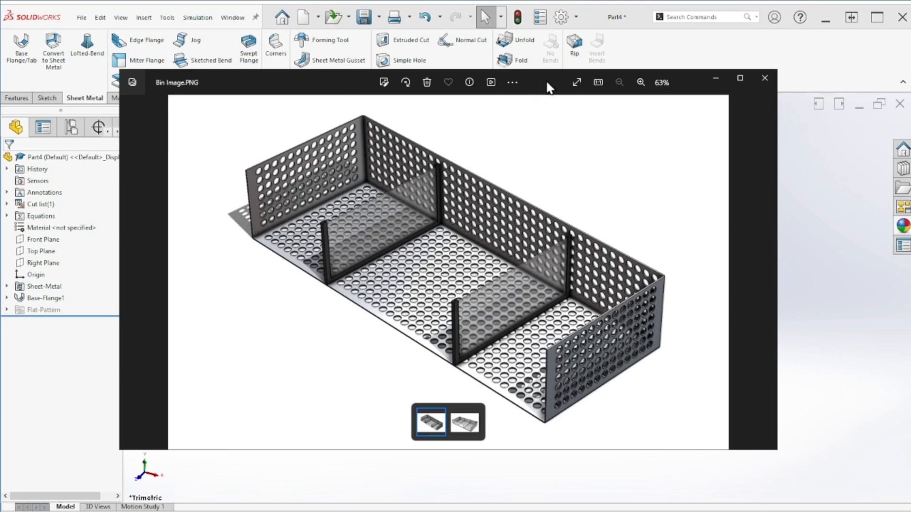
click(765, 78)
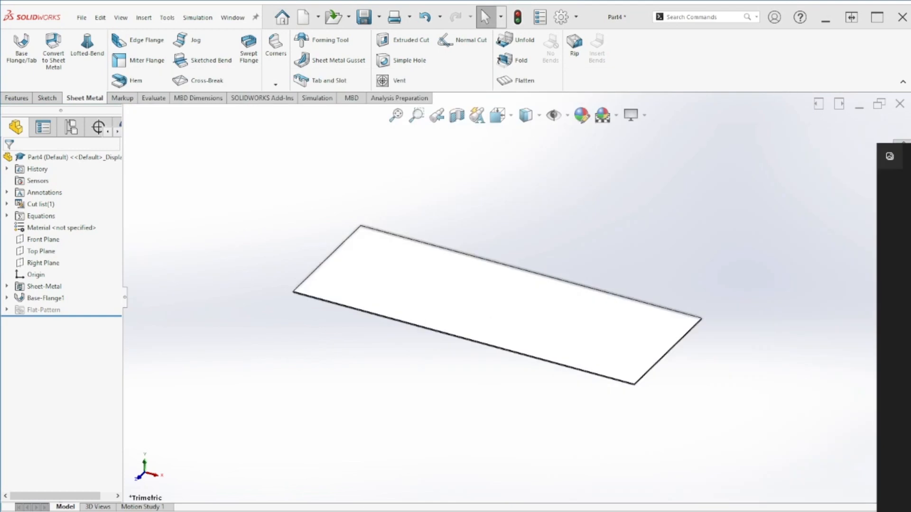
click(135, 45)
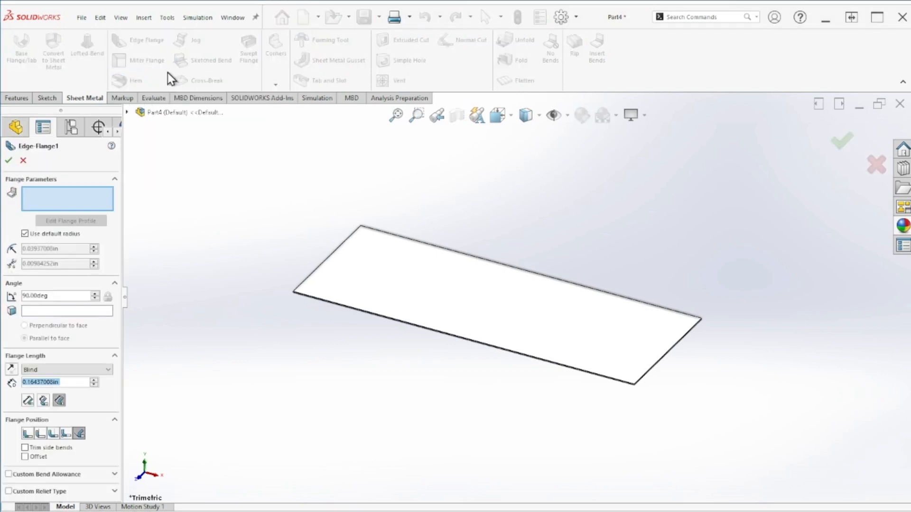
click(411, 246)
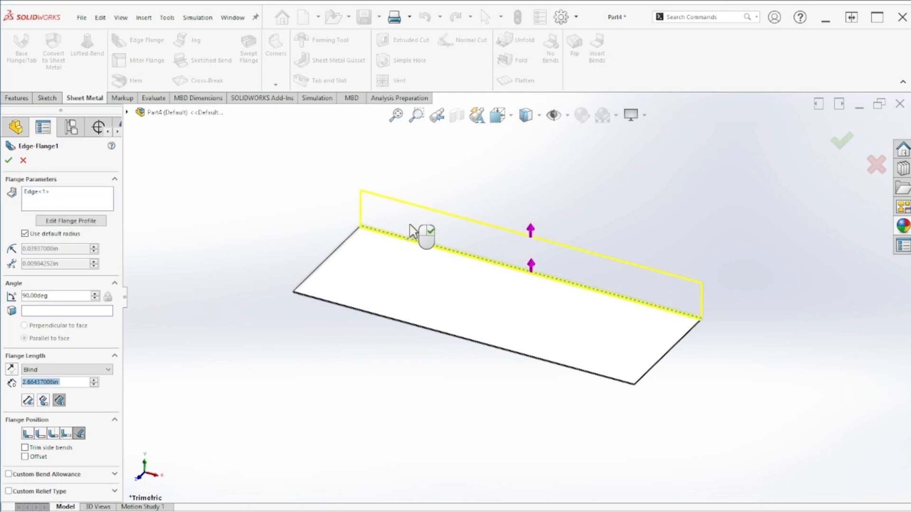
click(454, 188)
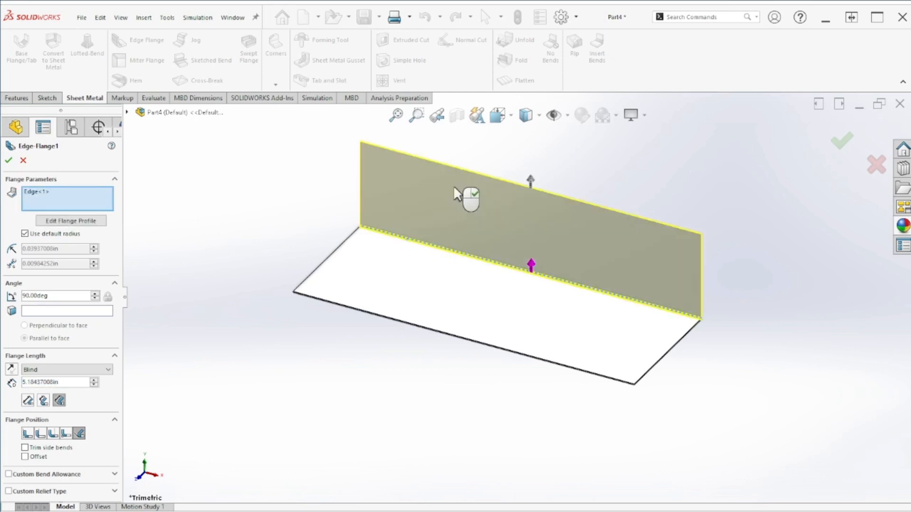
click(350, 243)
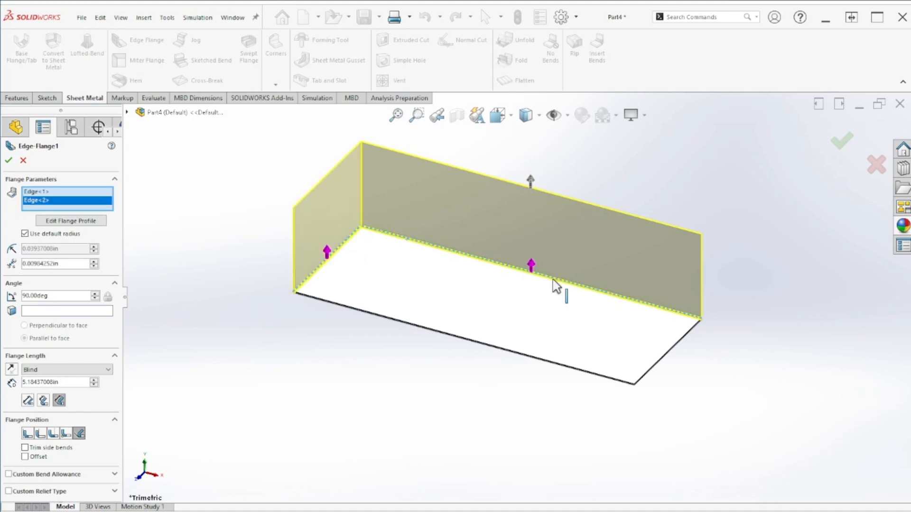
click(662, 359)
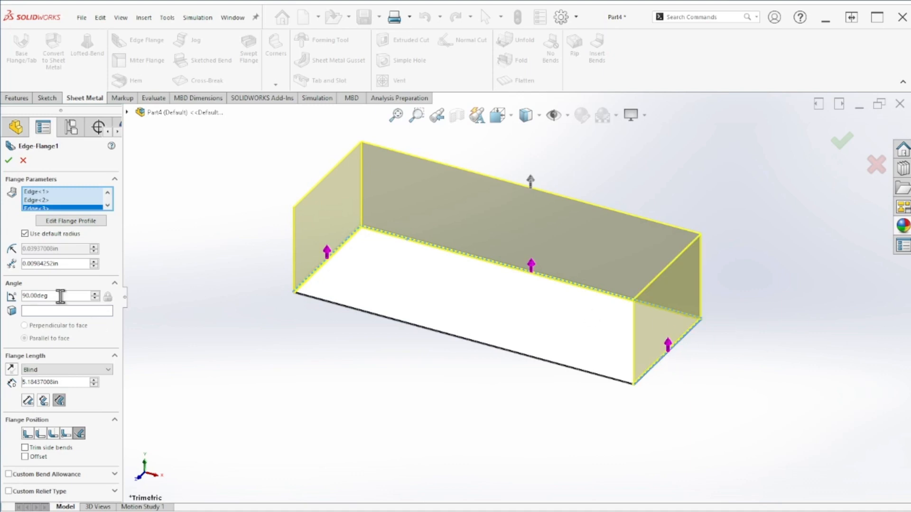
Step: Try a flange angle of 106 degrees, and set the angle back to 90 degrees
click(95, 293)
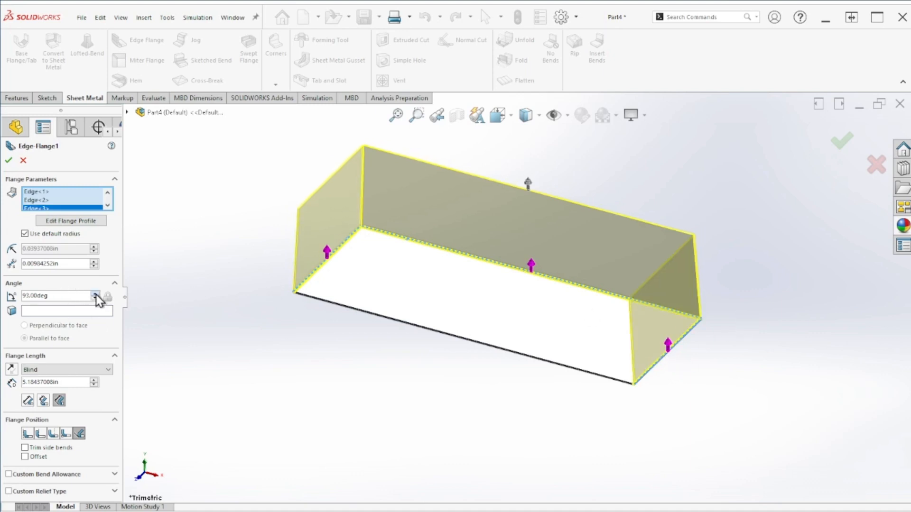
click(96, 294)
click(95, 293)
click(95, 294)
click(95, 293)
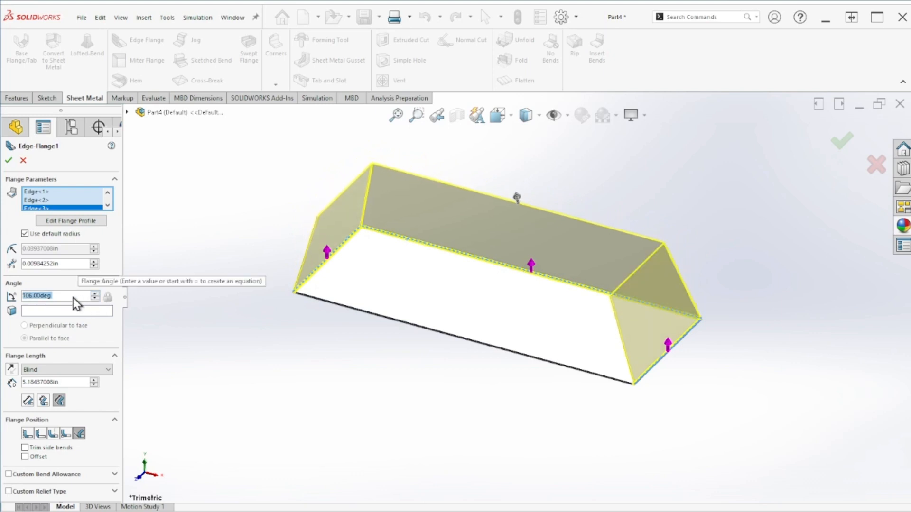
text(90)
key(Return)
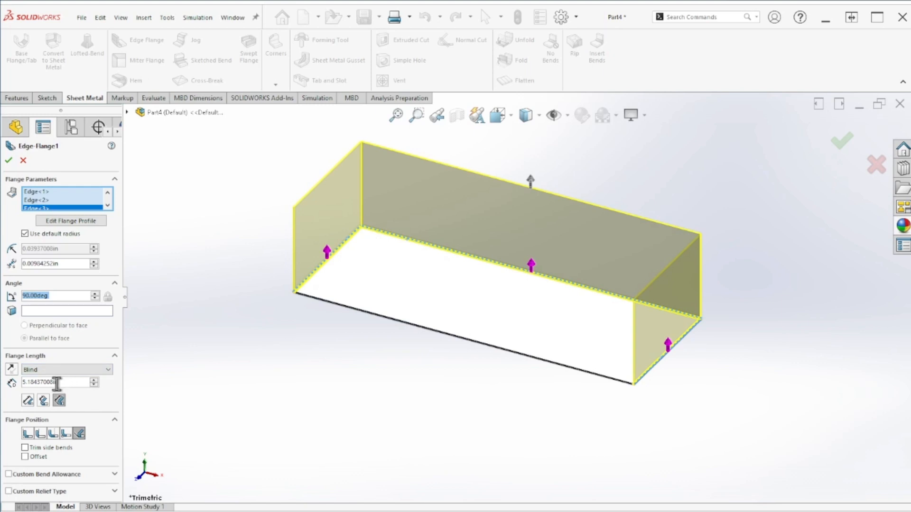
Step: Set the length of the three edge flanges to 4 in
click(73, 382)
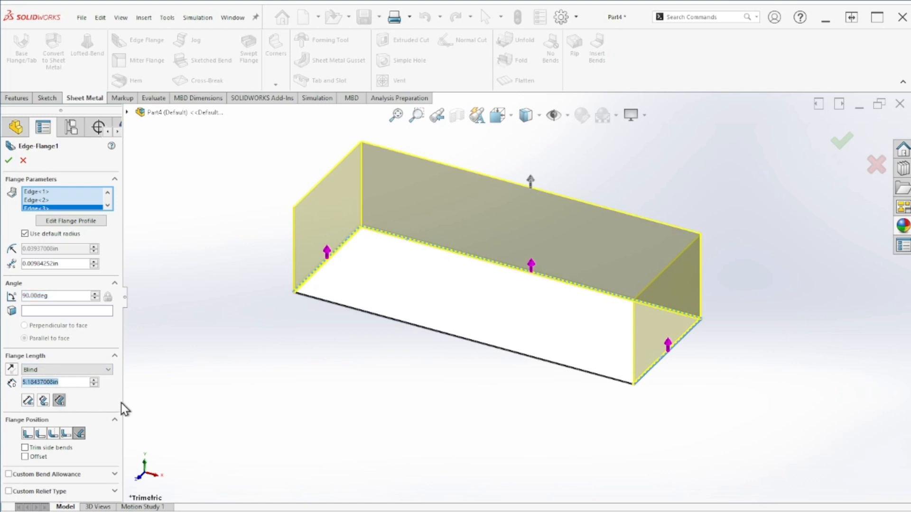
text(4)
key(Return)
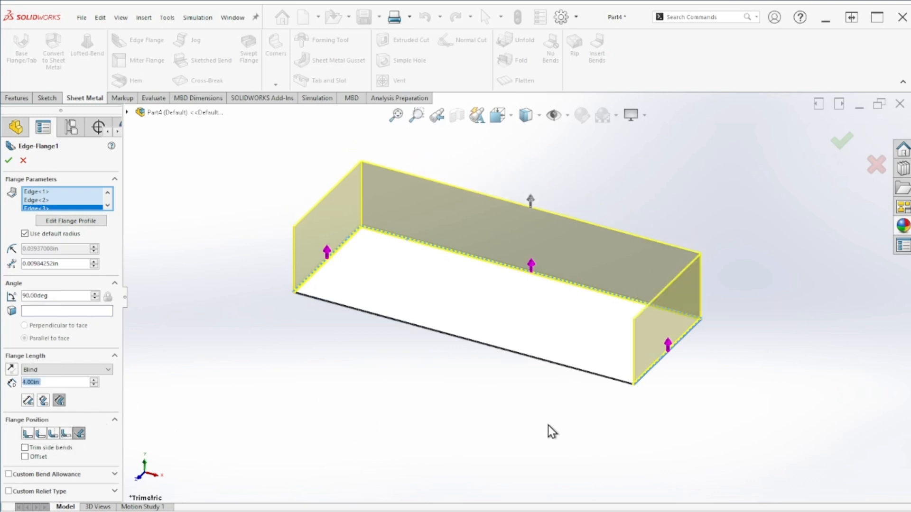
Step: Set the position of the edge flanges to Material Inside, using a close front view of a base corner
middle_drag(564, 437, 579, 393)
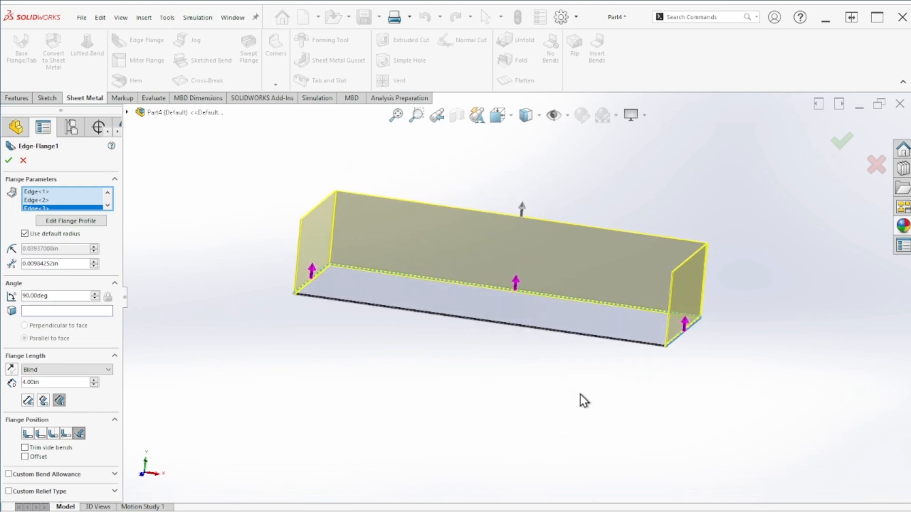
key(space)
click(624, 468)
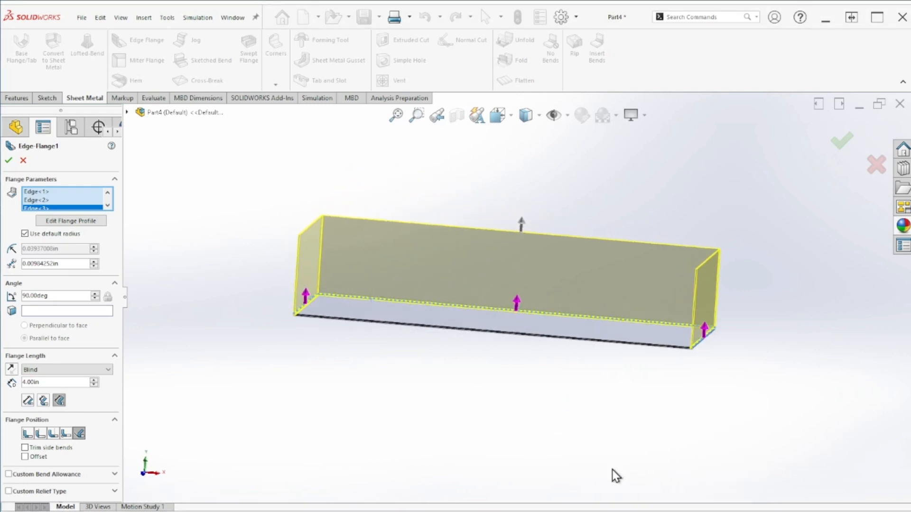
scroll(739, 352, down, 6)
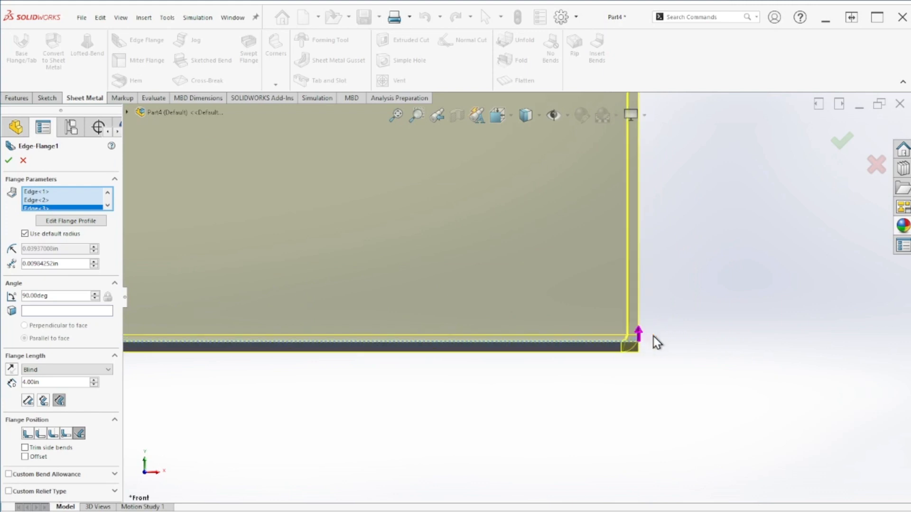
scroll(596, 335, down, 3)
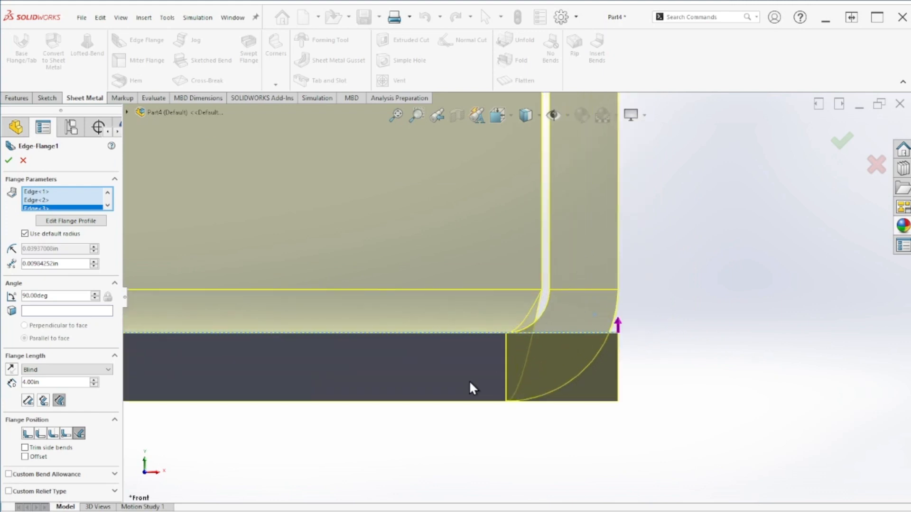
click(27, 435)
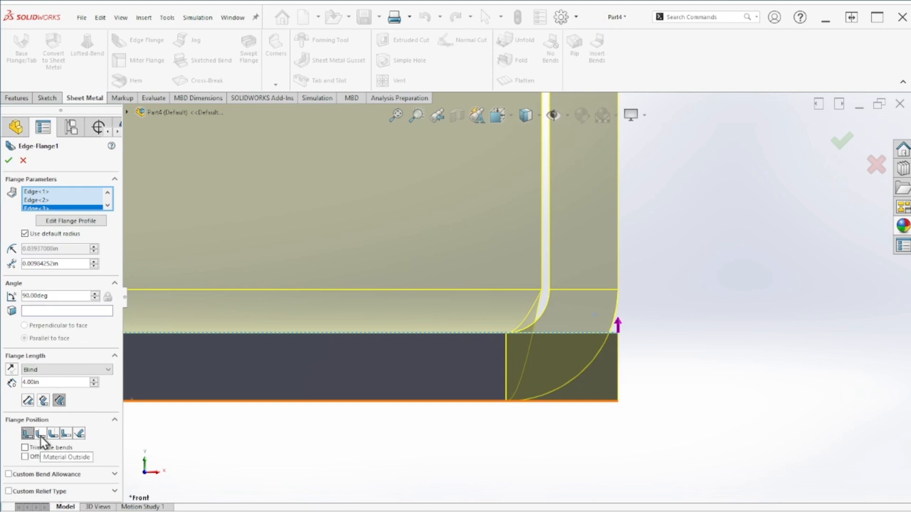
Step: Try the other flange positions on the three edge flanges, set Bend from Virtual Sharp, and accept the feature
click(41, 437)
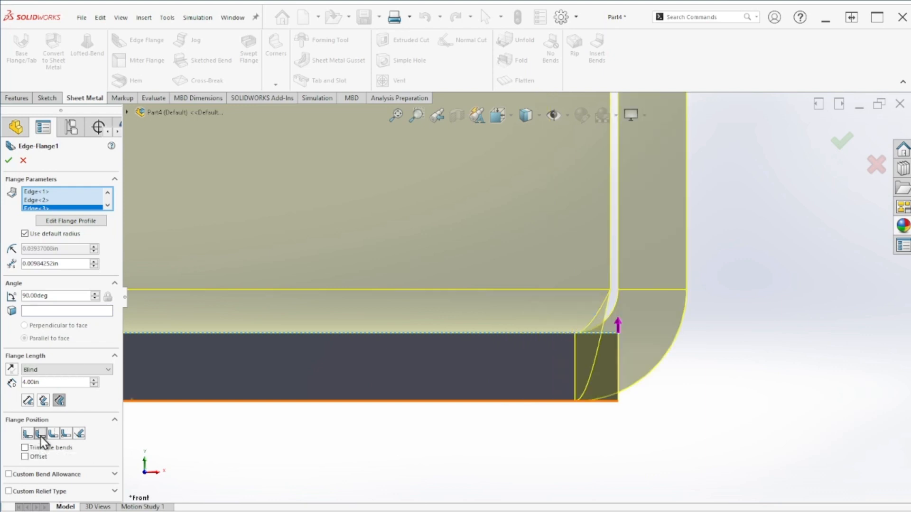
click(51, 434)
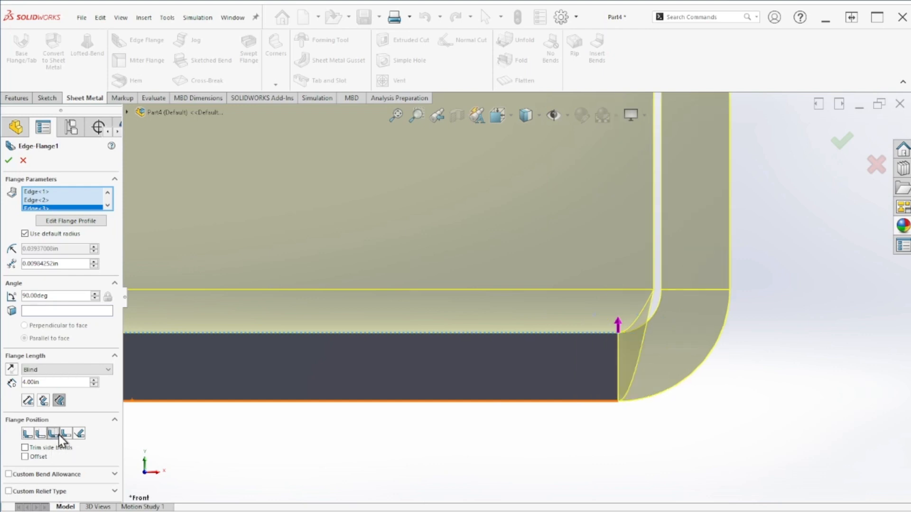
click(67, 434)
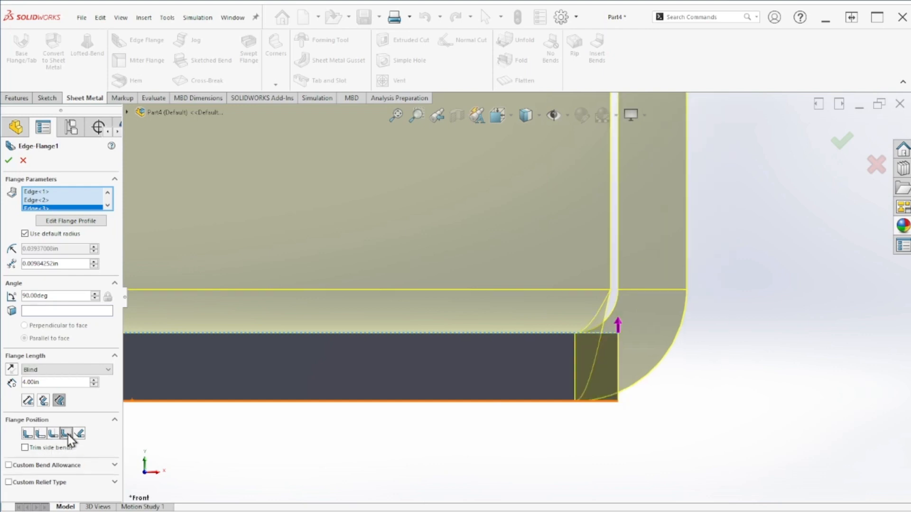
click(79, 434)
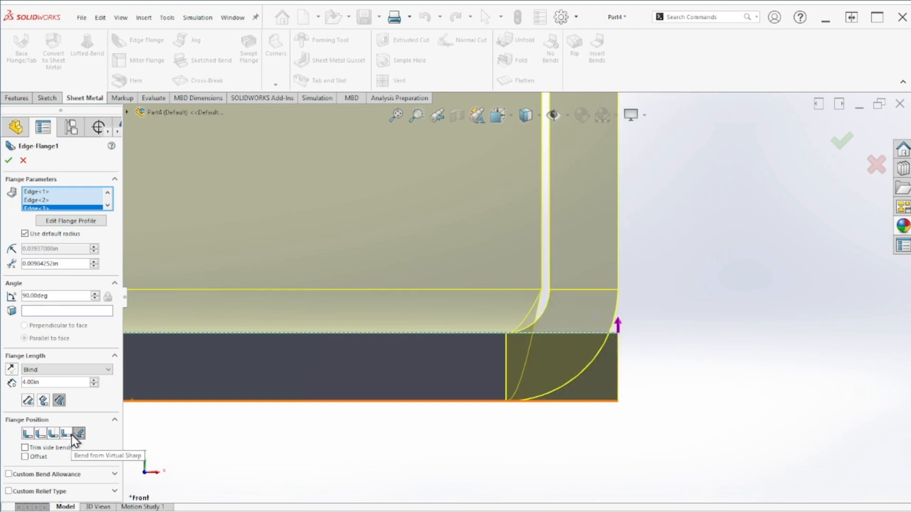
click(71, 435)
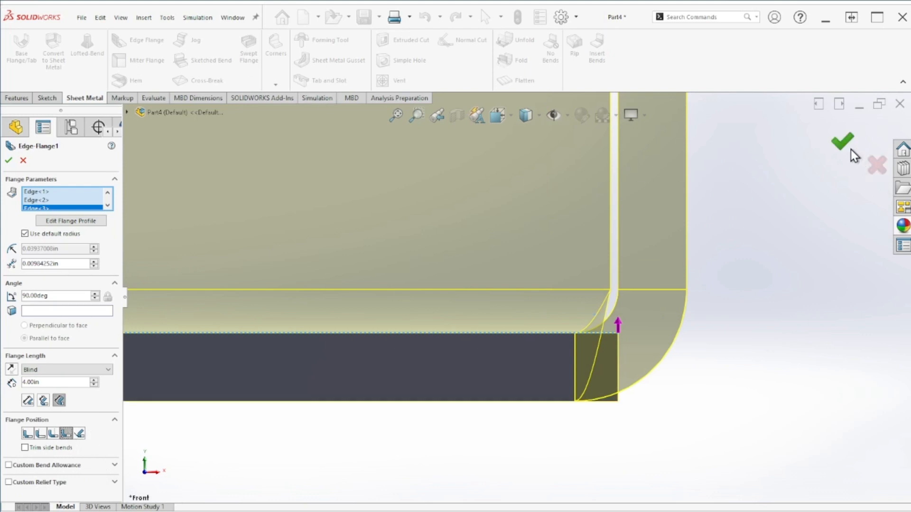
scroll(622, 353, up, 5)
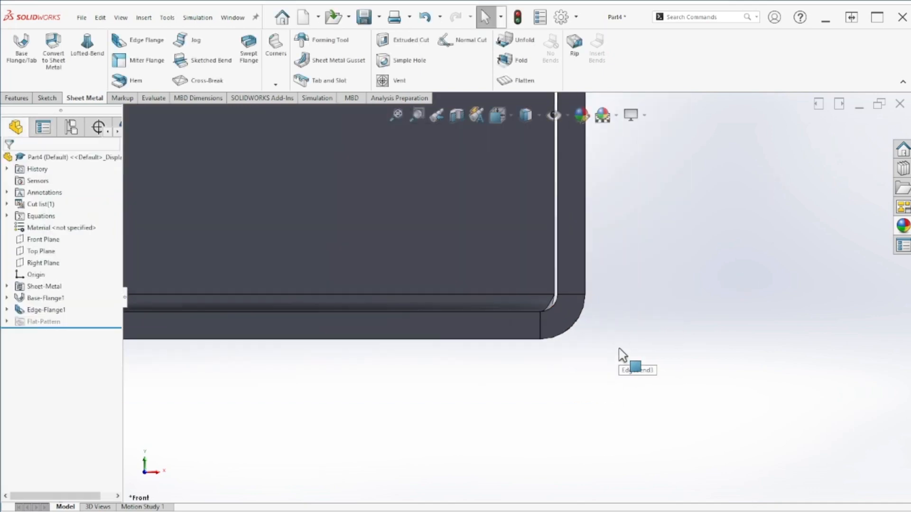
Step: Examine the gap and bend relief where two bin walls meet at a corner, and look over the available corner tools
middle_drag(619, 349, 594, 382)
key(ctrl+7)
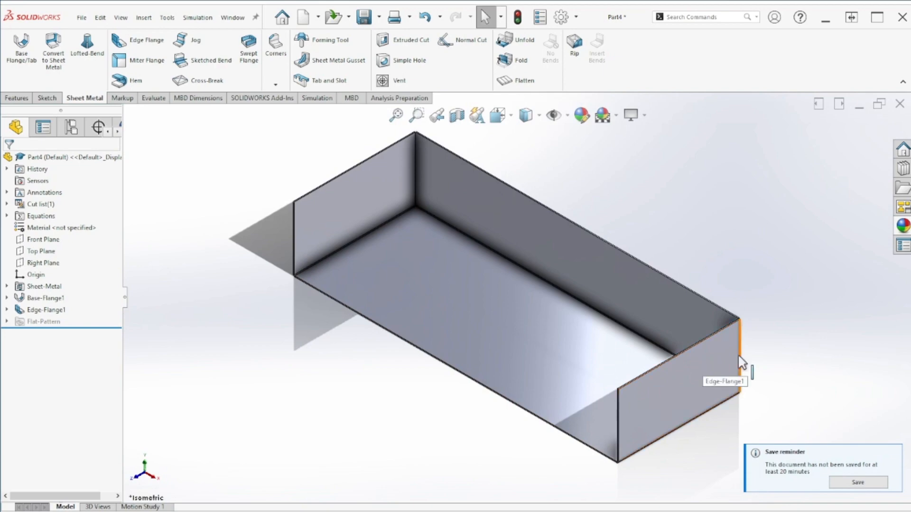
scroll(667, 353, down, 5)
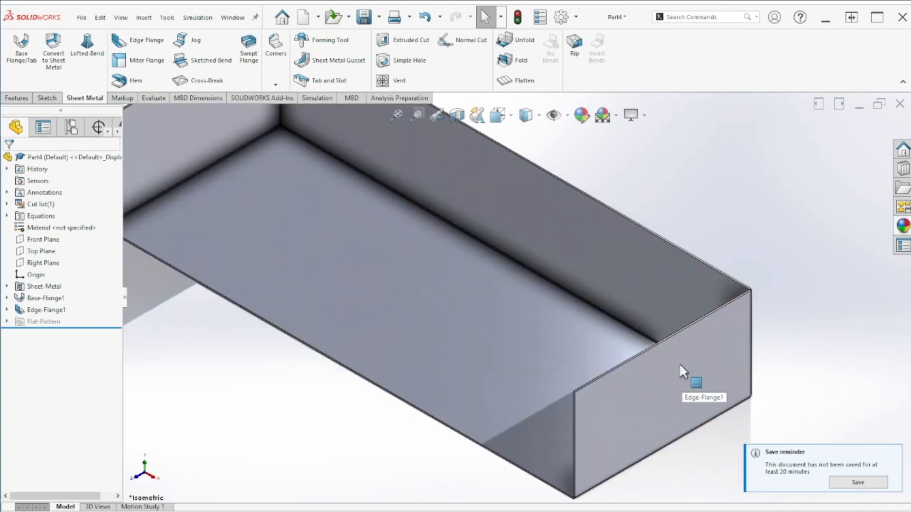
scroll(565, 313, up, 5)
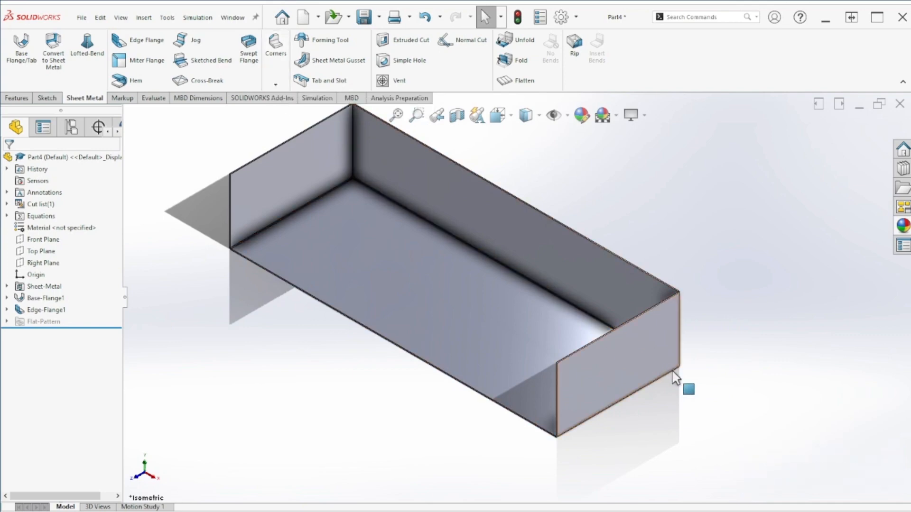
scroll(659, 364, down, 6)
middle_drag(581, 241, 533, 333)
scroll(648, 329, down, 3)
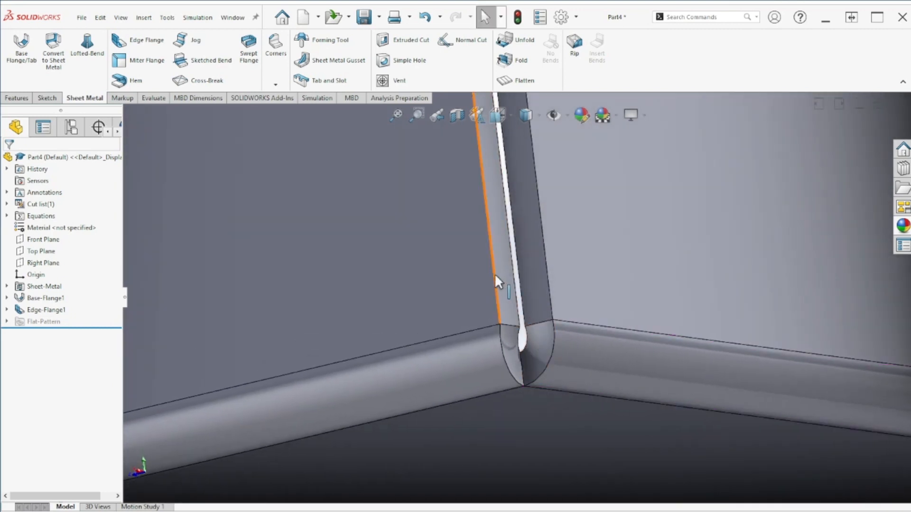
click(275, 84)
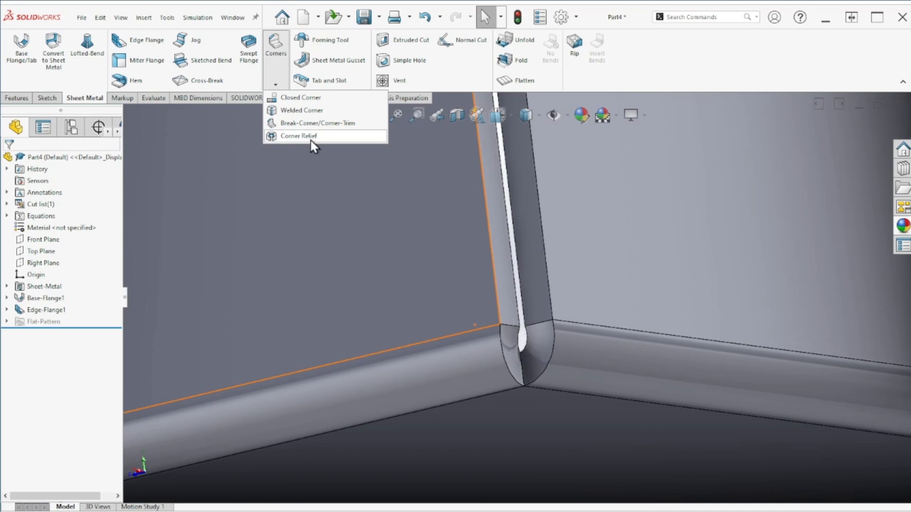
middle_drag(489, 348, 499, 378)
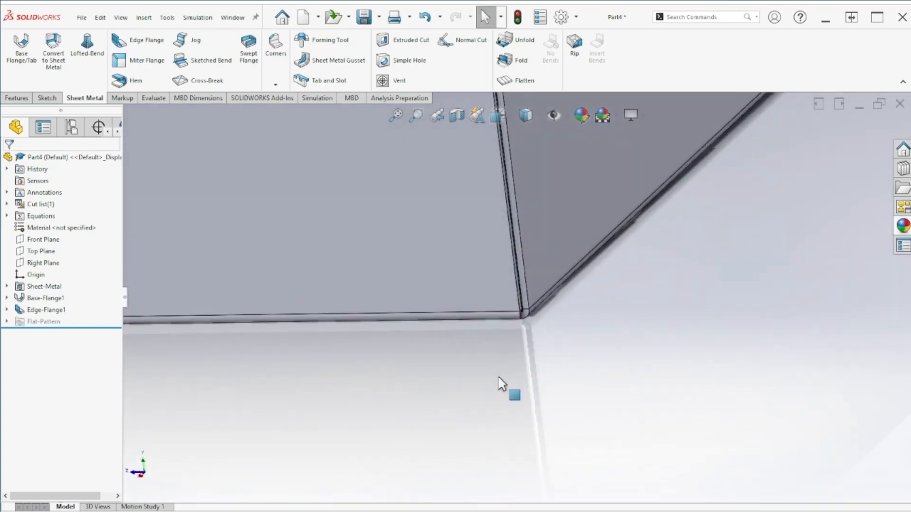
scroll(505, 317, up, 5)
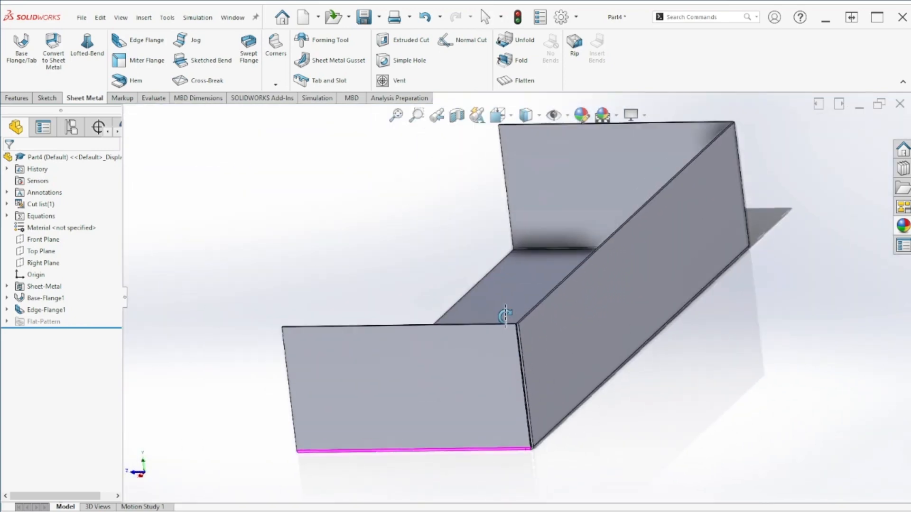
middle_drag(503, 319, 561, 392)
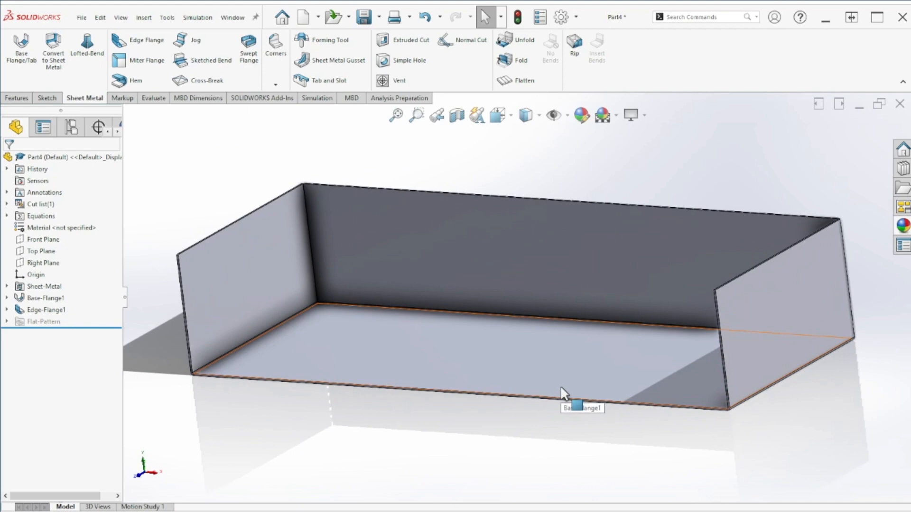
key(ctrl+7)
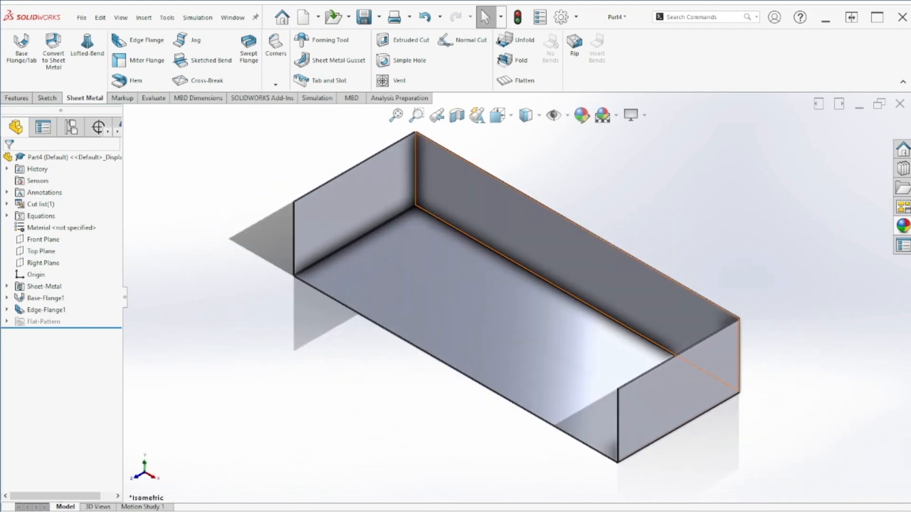
drag(354, 99, 342, 93)
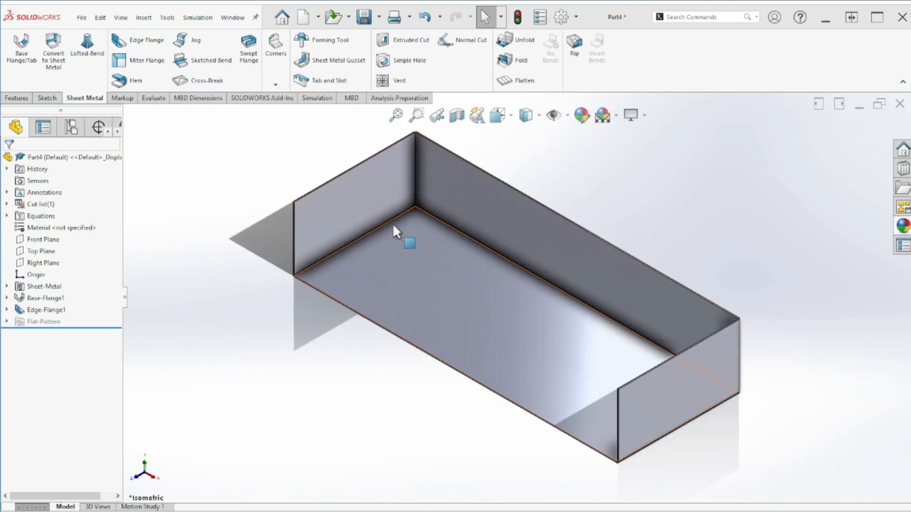
Step: Unfold all bends of the bin, keeping the base's inside face fixed
click(524, 44)
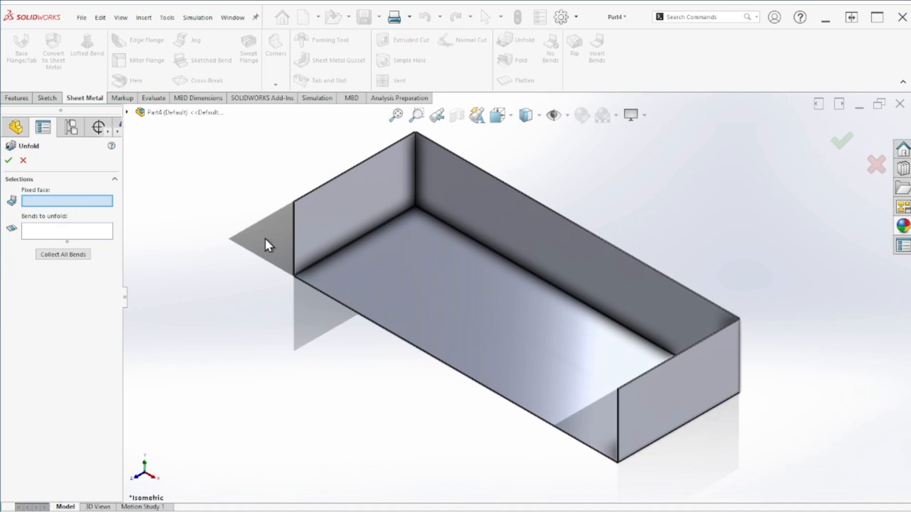
click(475, 283)
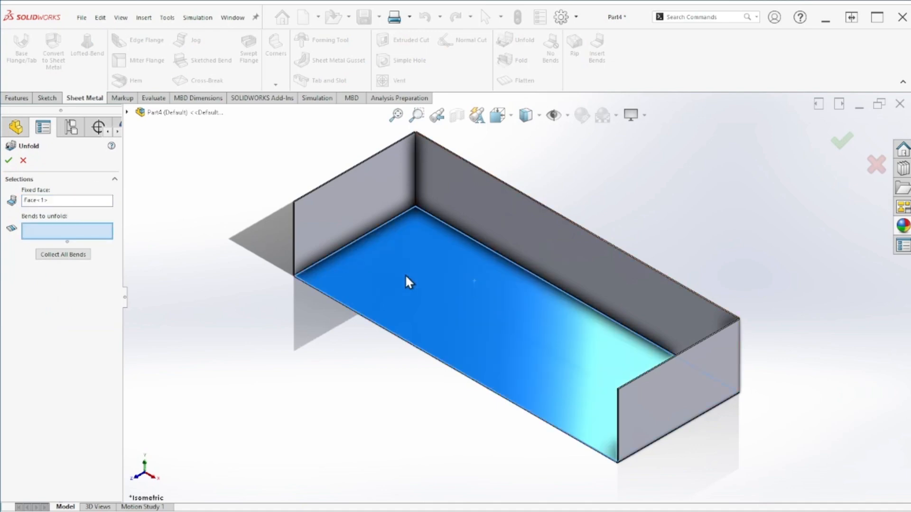
click(67, 266)
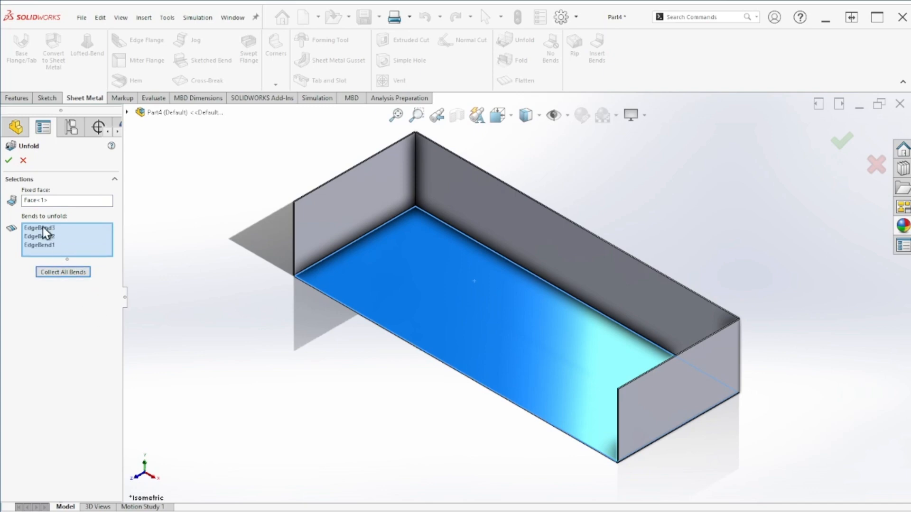
click(9, 161)
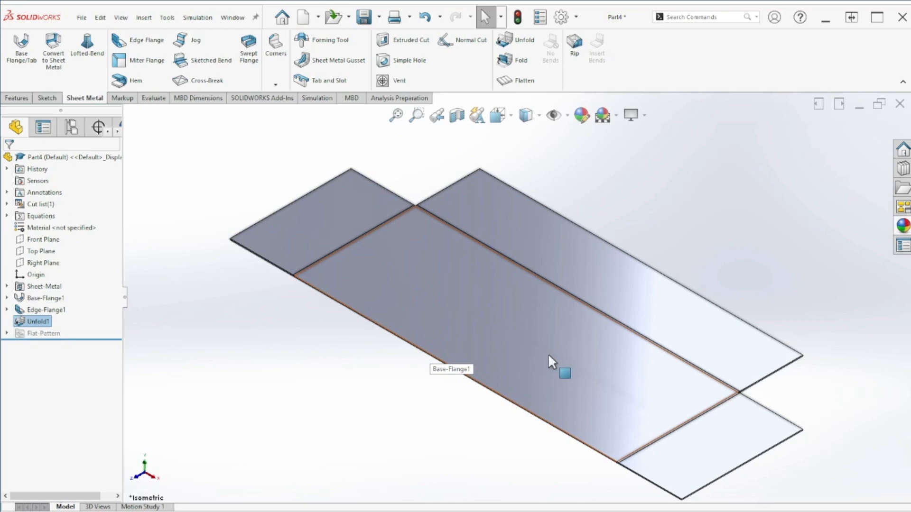
Step: Face the unfolded rear wall straight on and place a Simple Hole near its upper-left corner
scroll(617, 398, up, 2)
scroll(709, 385, down, 1)
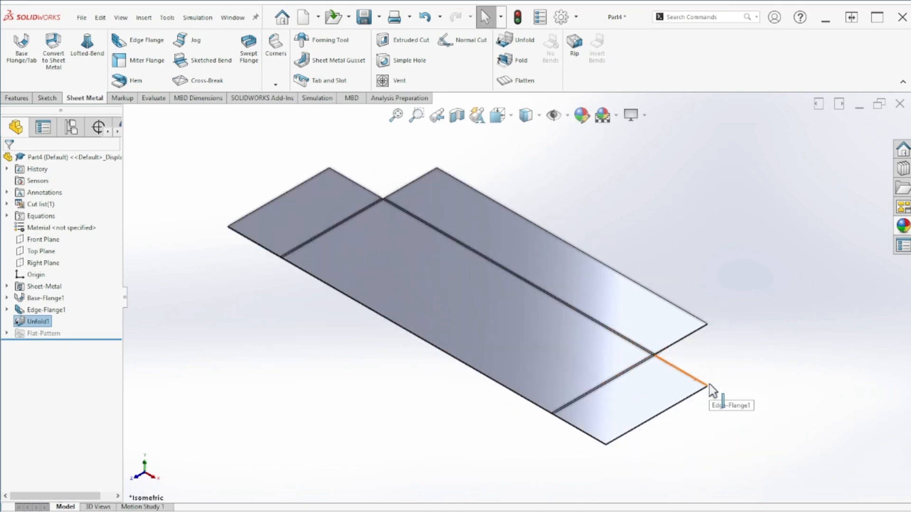
click(458, 208)
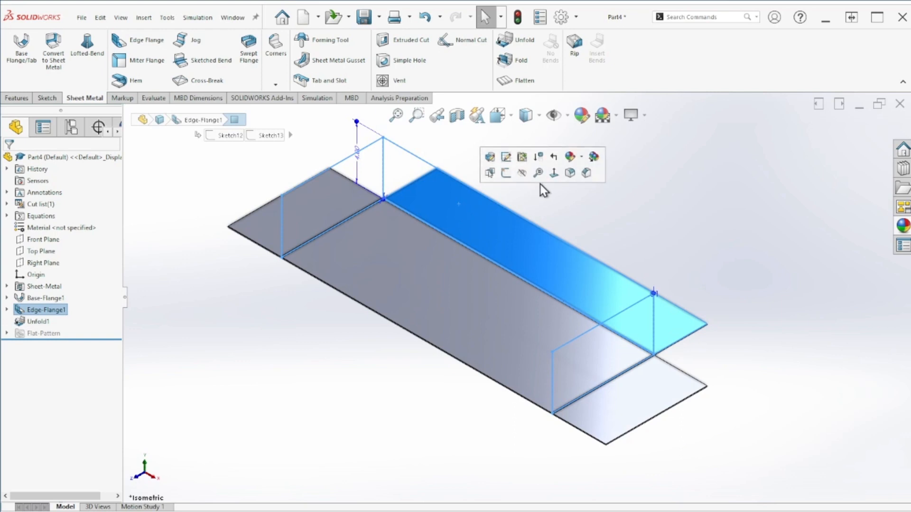
click(553, 172)
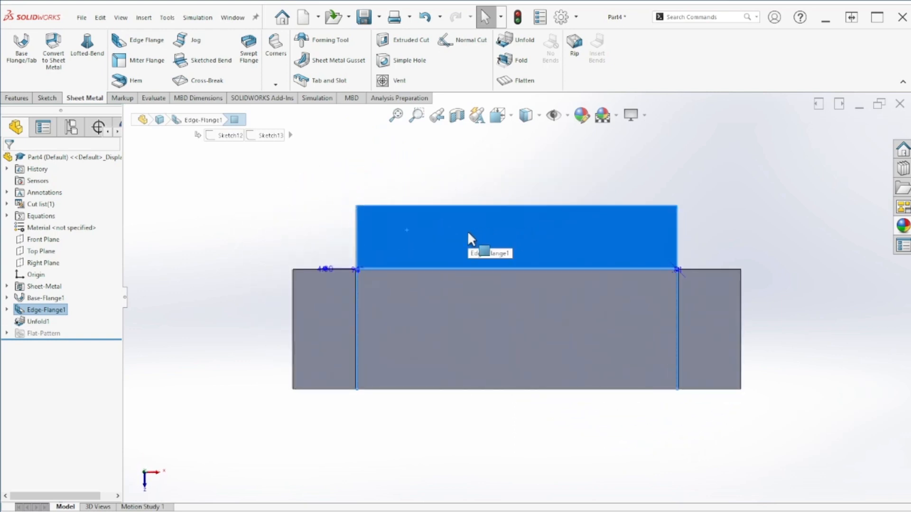
click(492, 178)
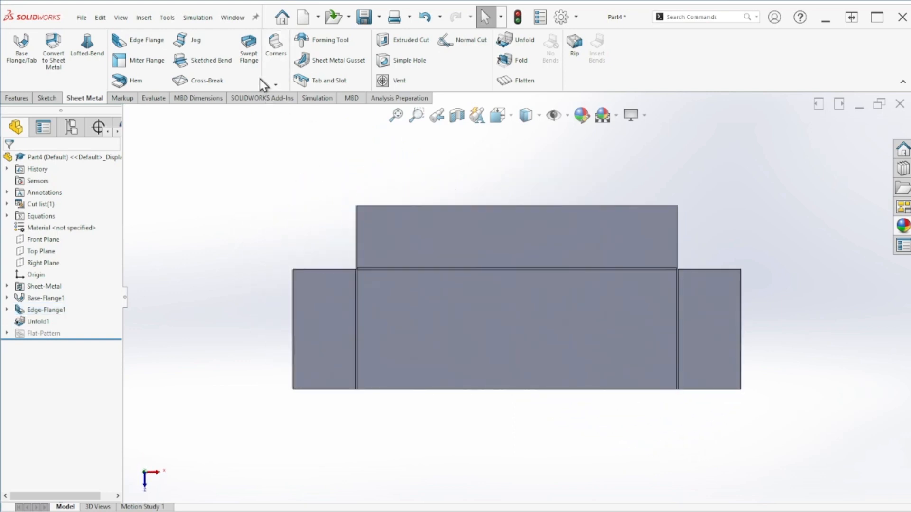
click(401, 66)
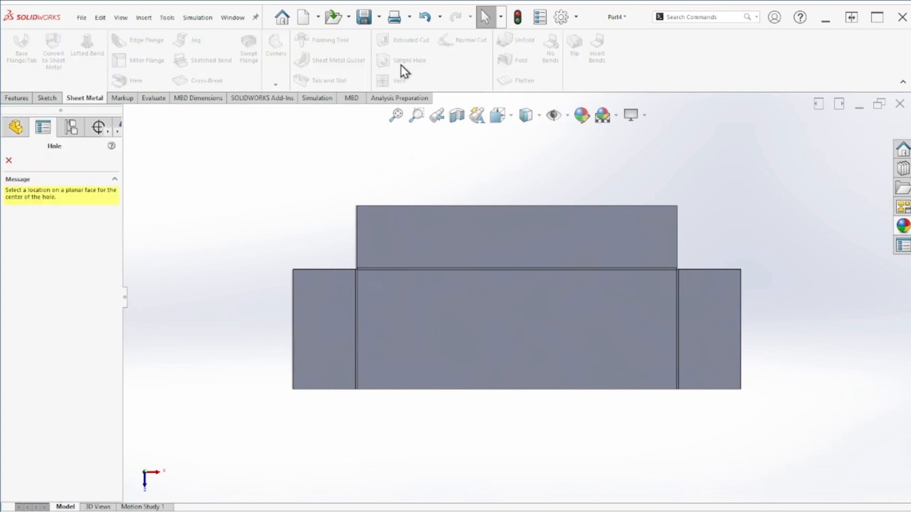
scroll(392, 235, down, 2)
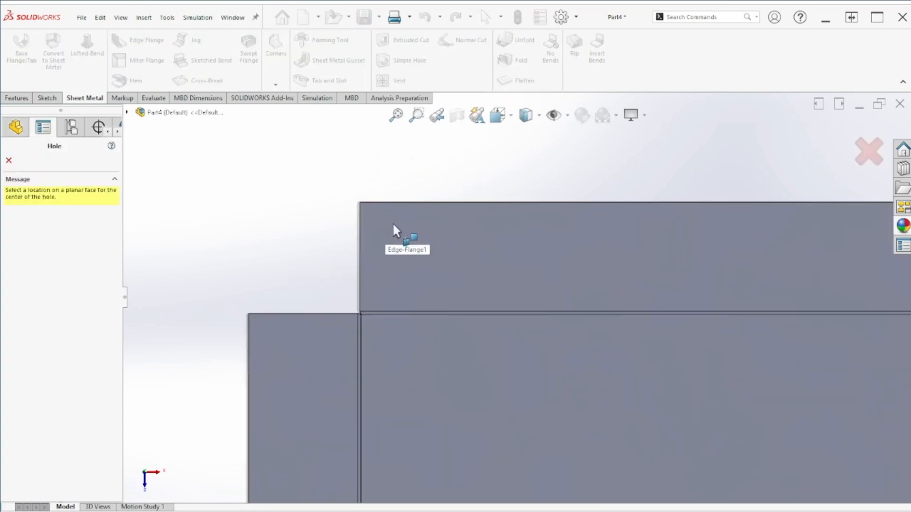
click(394, 226)
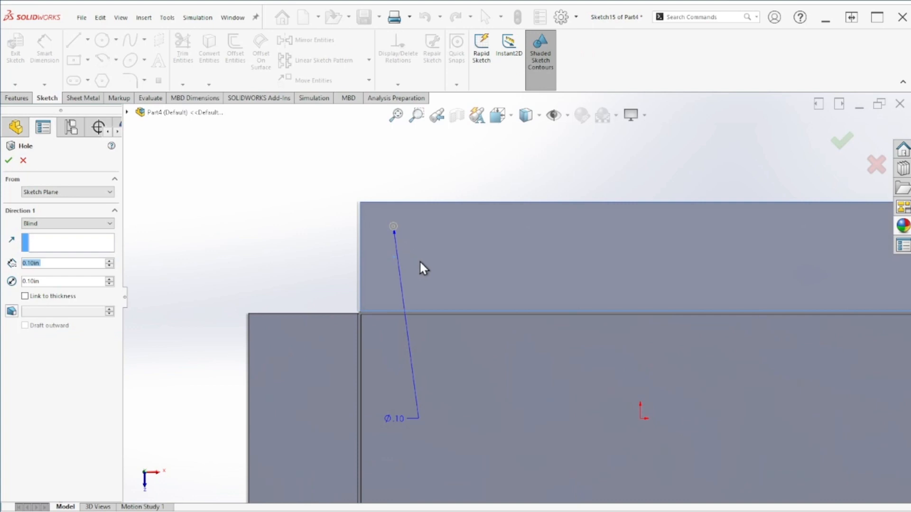
Step: Set the hole's depth and diameter both to 0.375 in and accept the hole
double_click(63, 263)
text(.375)
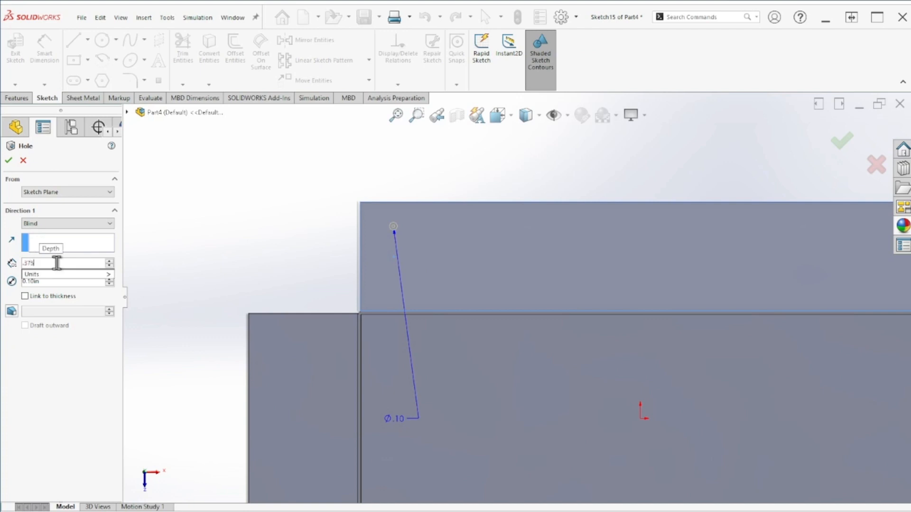
key(Return)
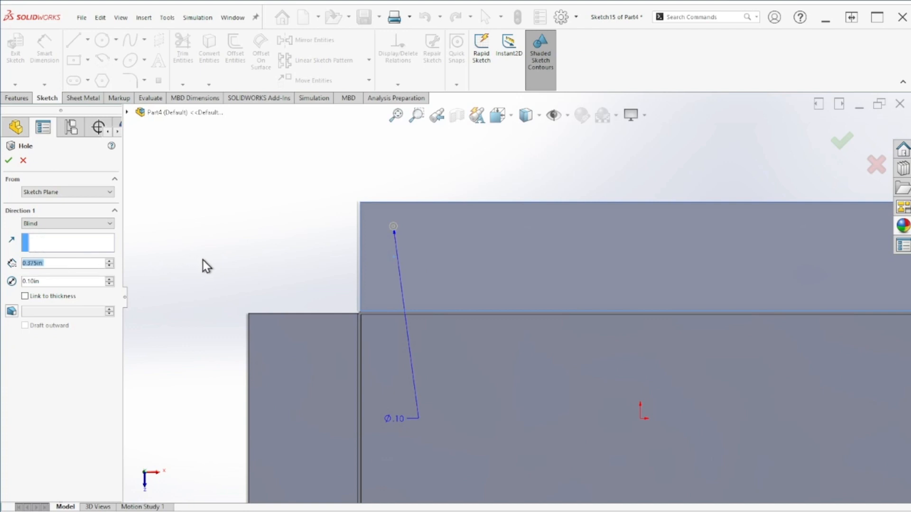
double_click(42, 282)
text(.375)
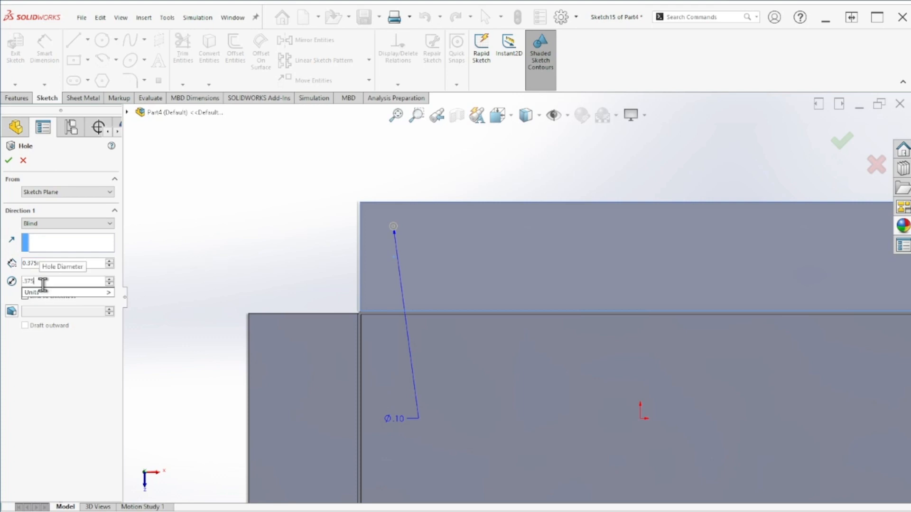
key(Return)
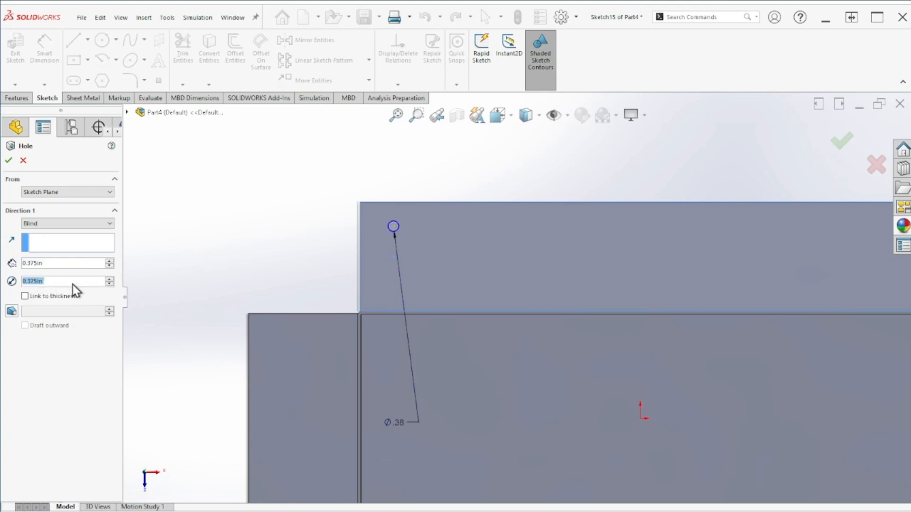
scroll(459, 302, up, 2)
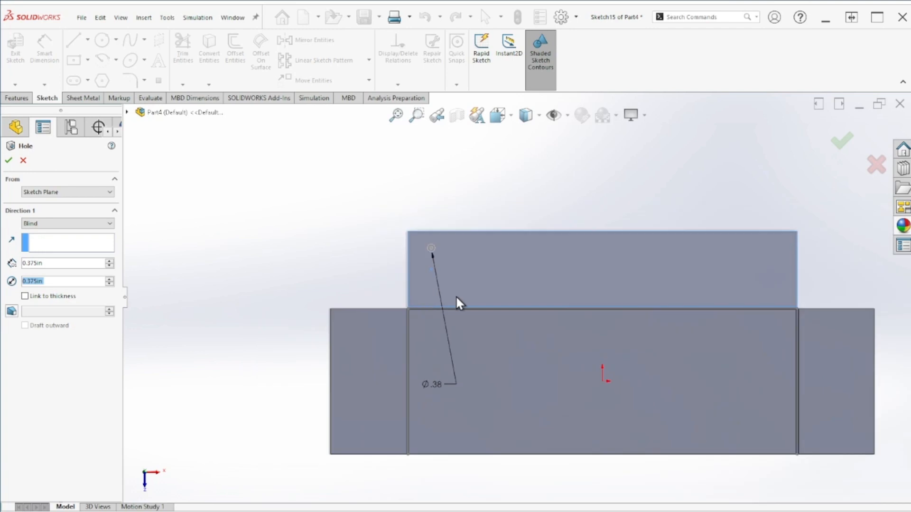
scroll(498, 279, down, 4)
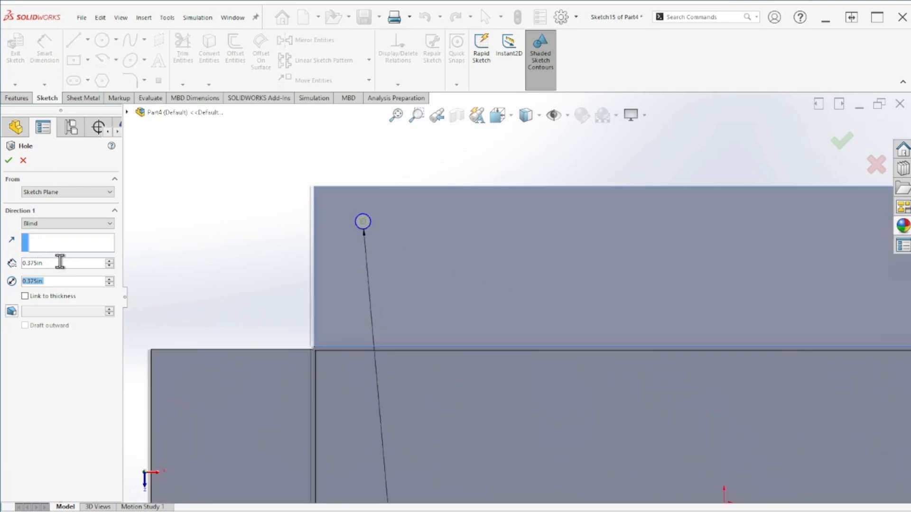
click(8, 161)
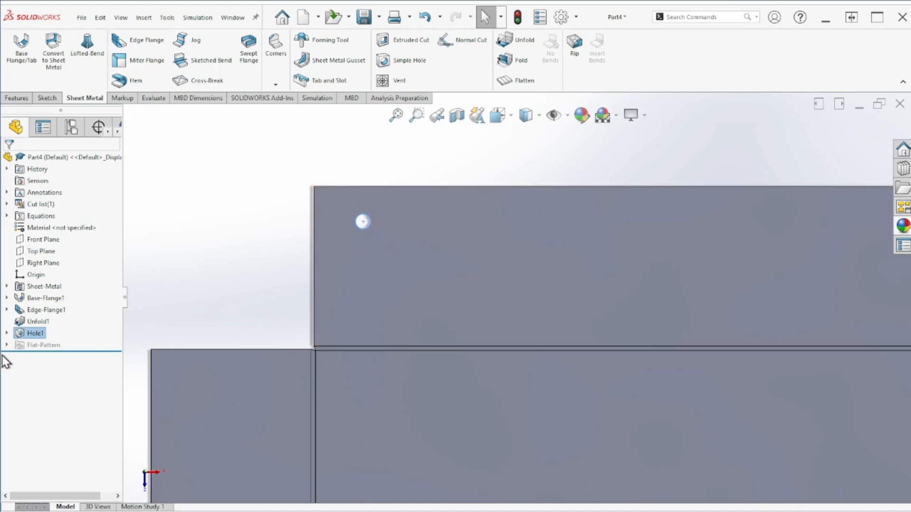
Step: Open the hole's sketch and dimension the circle's horizontal distance from the origin as 0 in
click(39, 333)
click(40, 344)
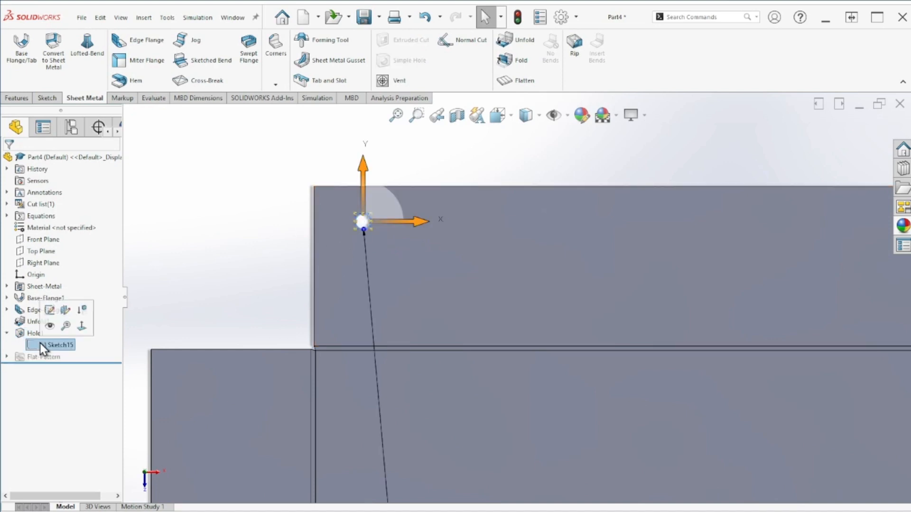
click(50, 313)
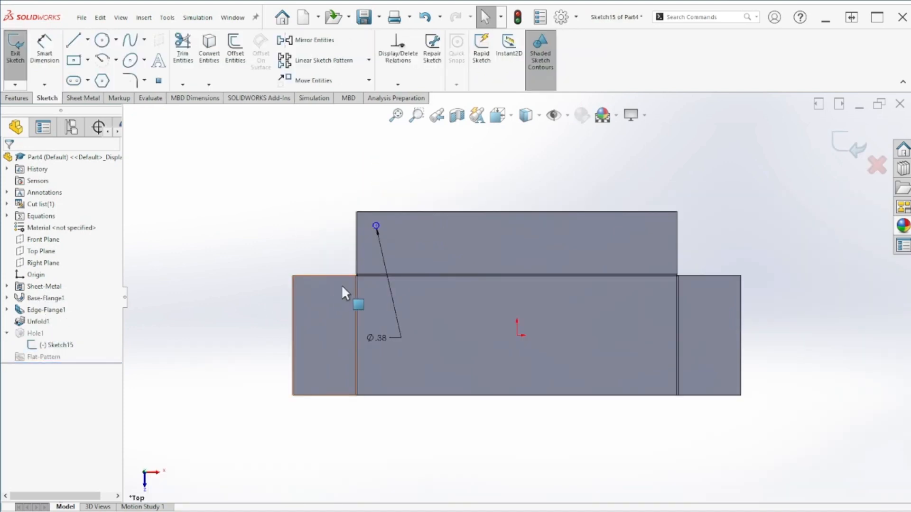
scroll(412, 245, down, 5)
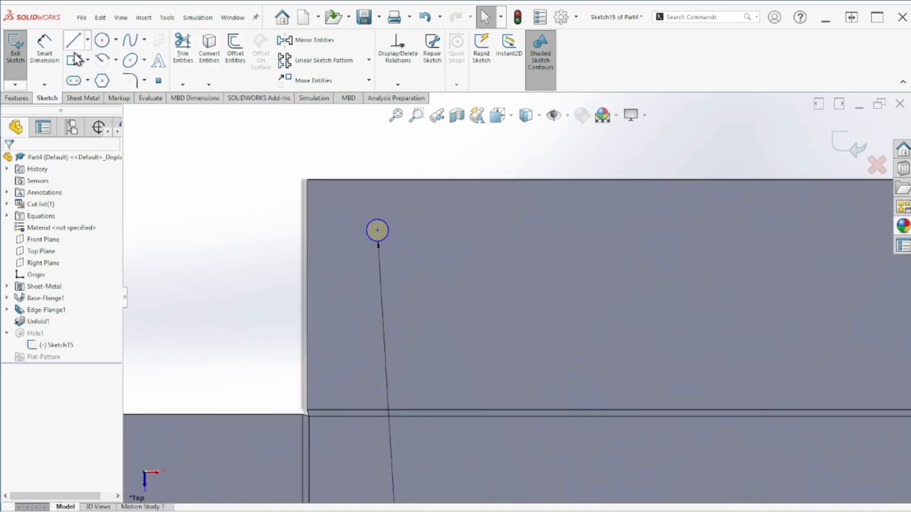
click(45, 46)
scroll(176, 200, up, 5)
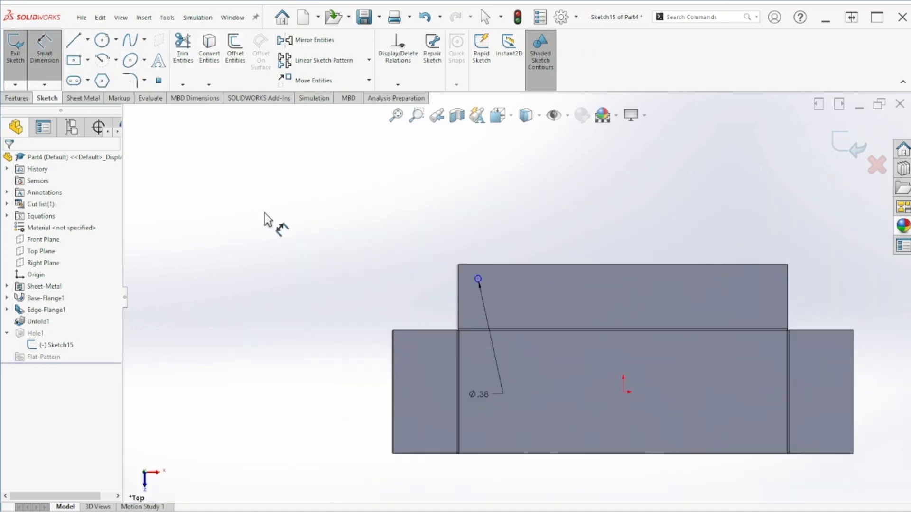
scroll(598, 315, down, 2)
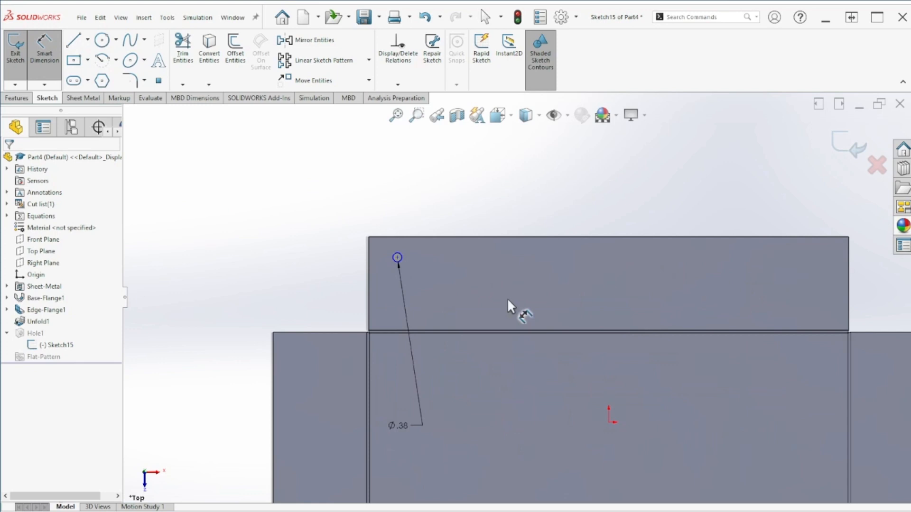
click(397, 257)
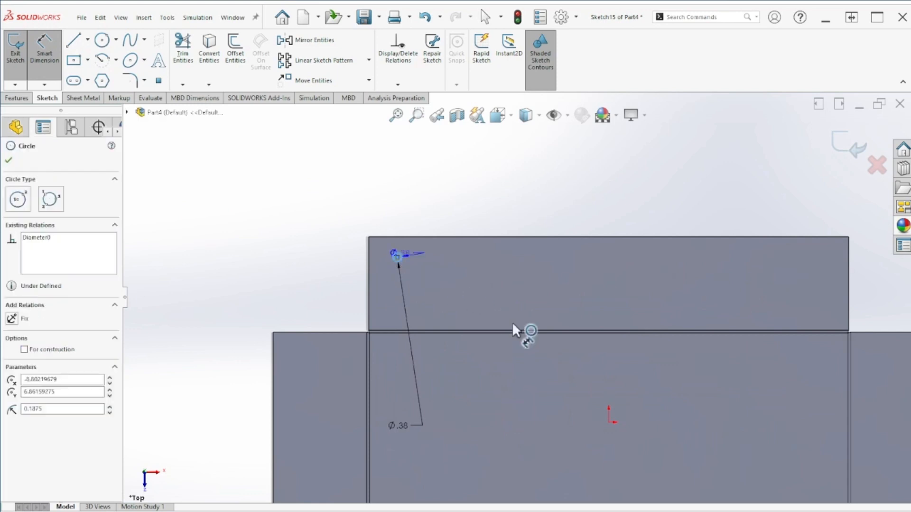
click(609, 423)
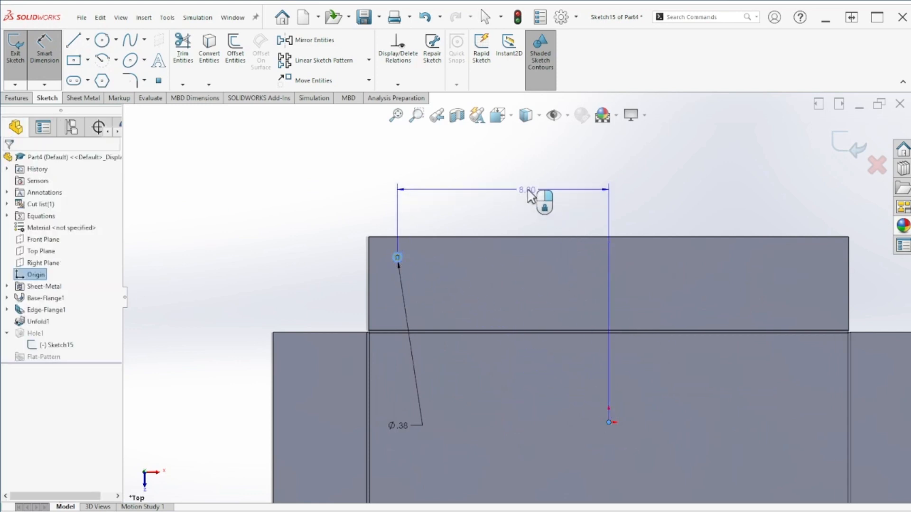
click(527, 189)
text(0)
key(Return)
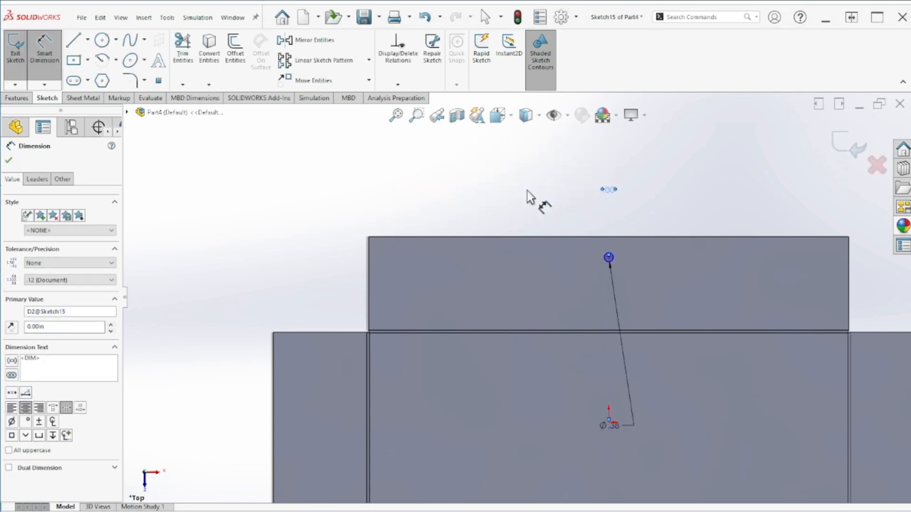
Step: Dimension the circle's centre 0.375 in below the rear wall's outer edge and leave the sketch
click(610, 256)
click(615, 238)
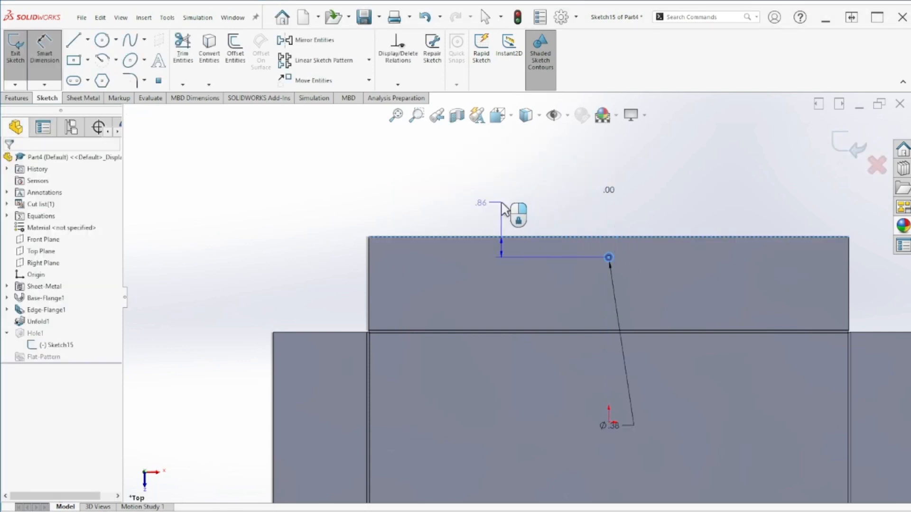
click(500, 203)
text(3/8)
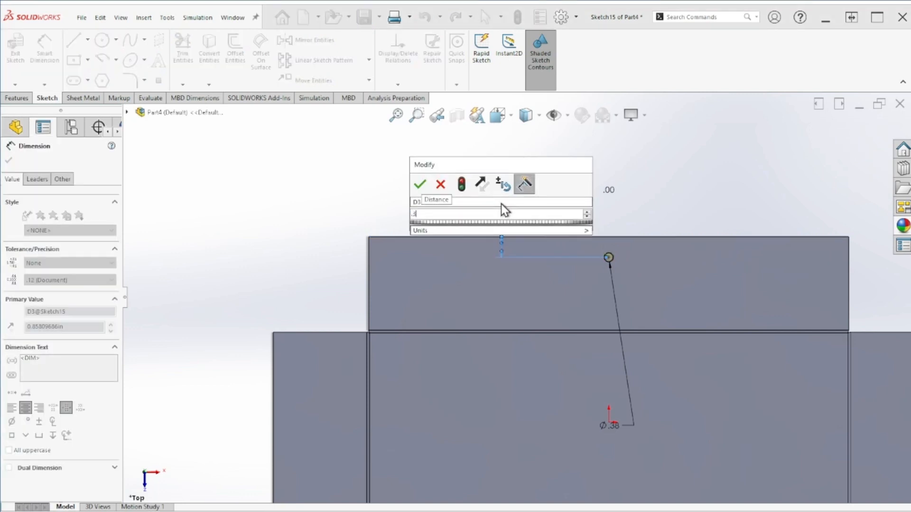
key(Return)
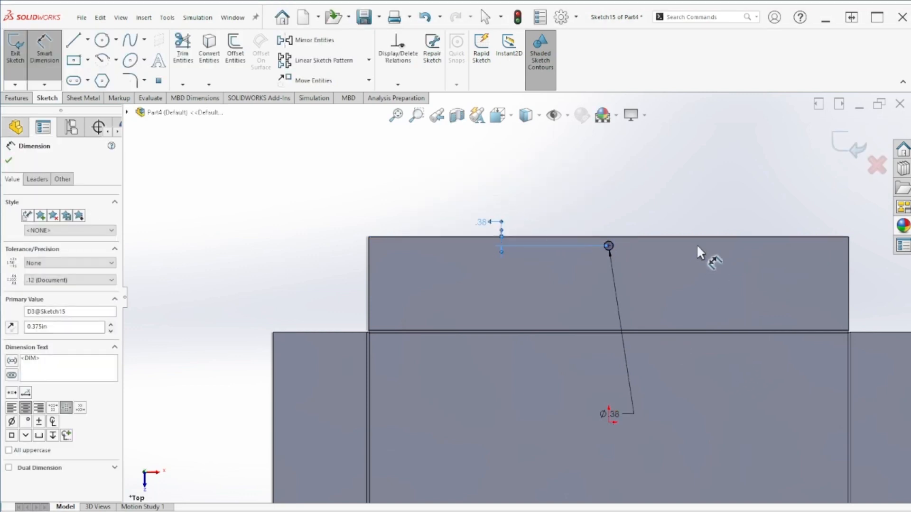
scroll(741, 257, down, 1)
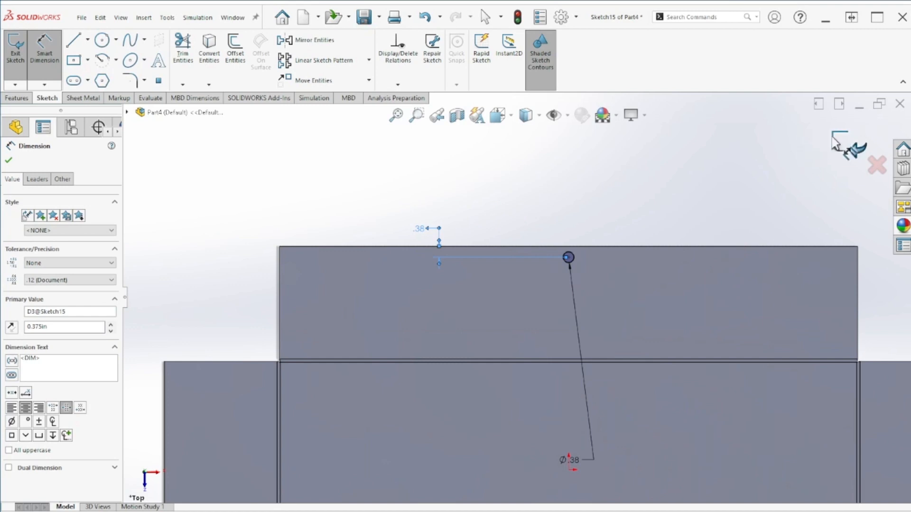
click(849, 144)
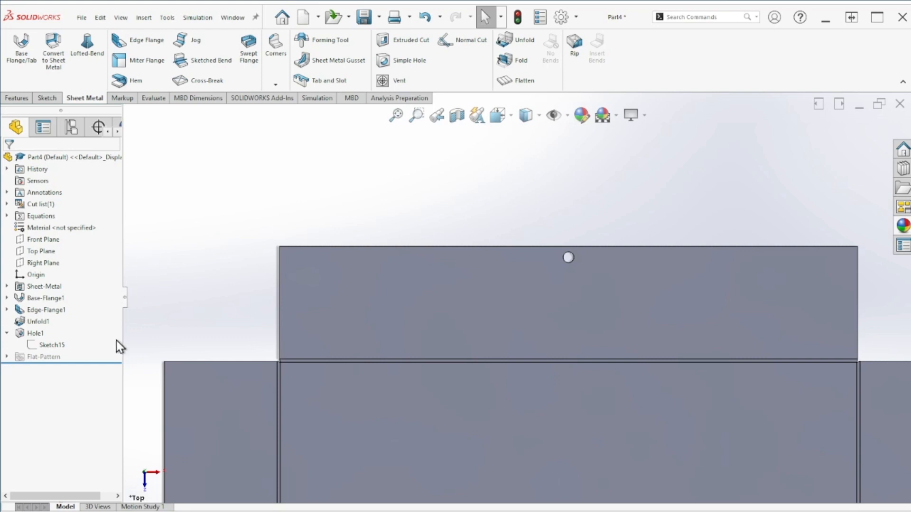
Step: Reopen the hole's sketch and set up a Linear Sketch Pattern of the circle along the rear wall's long outer edge and short side edge
click(56, 346)
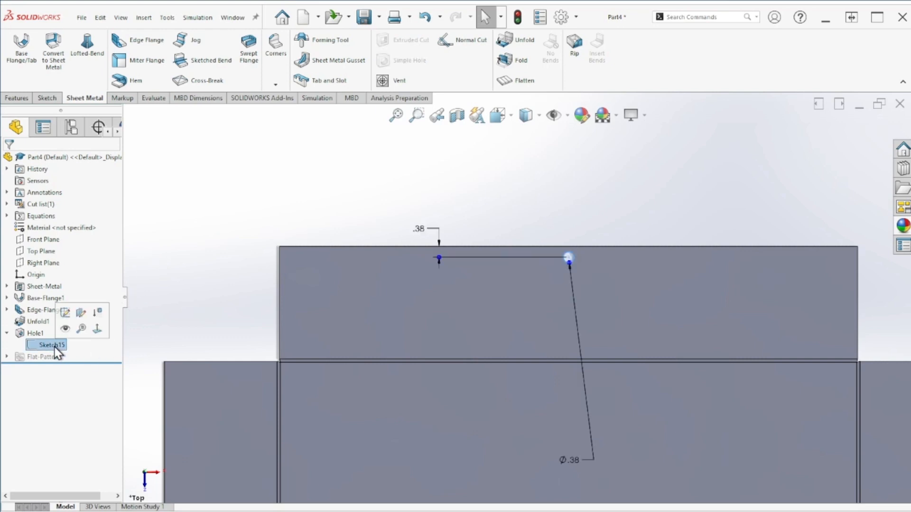
click(65, 312)
scroll(590, 189, down, 3)
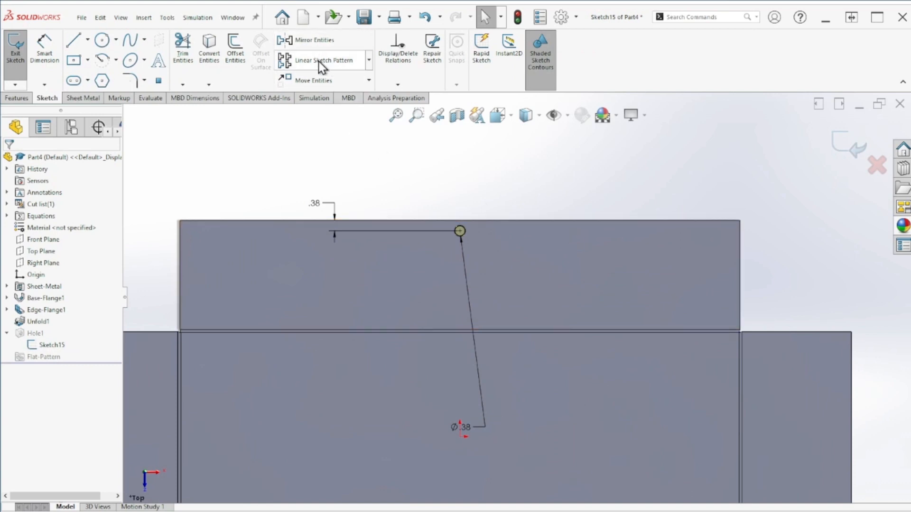
click(370, 61)
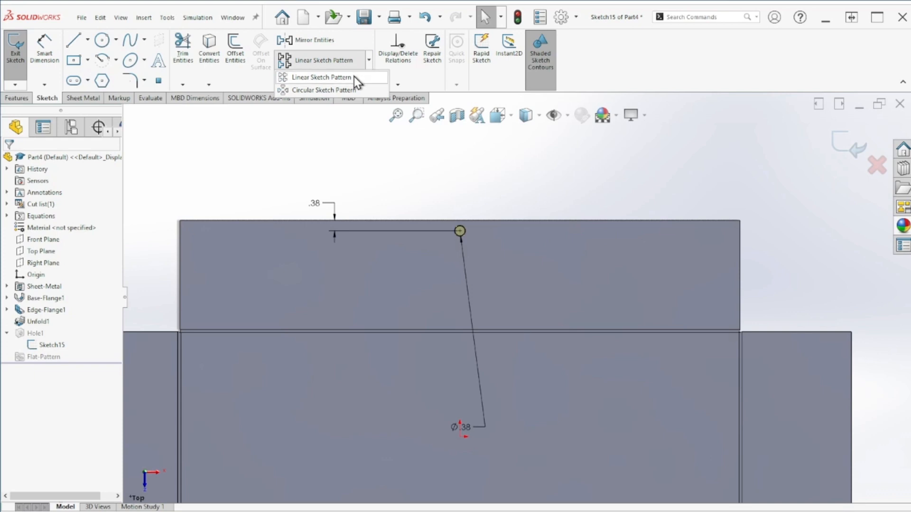
click(354, 76)
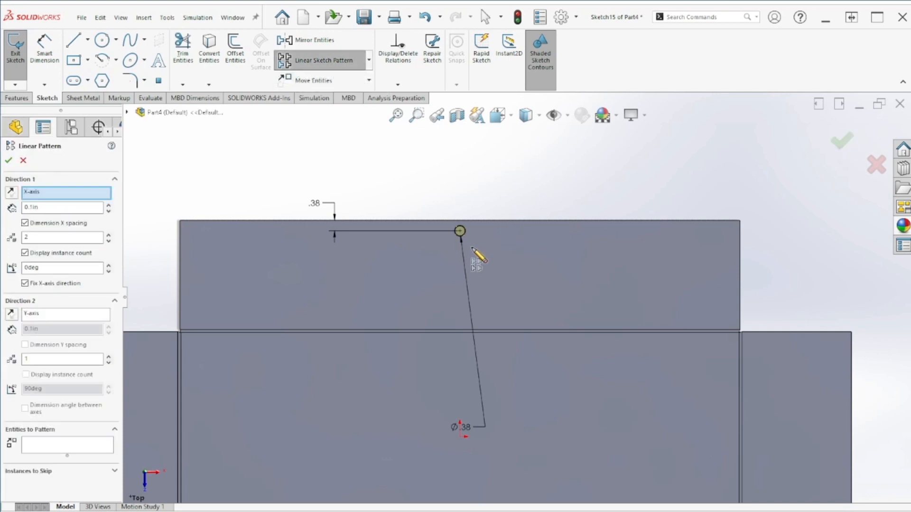
click(256, 219)
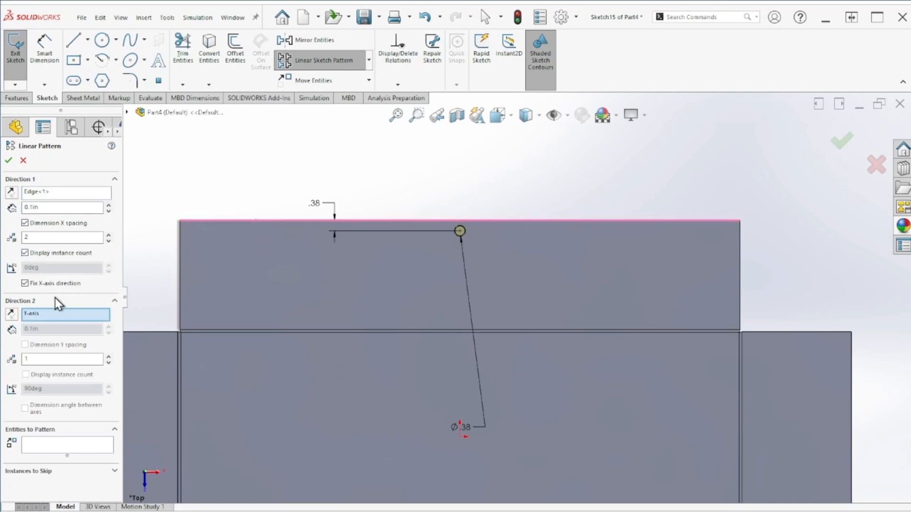
click(181, 243)
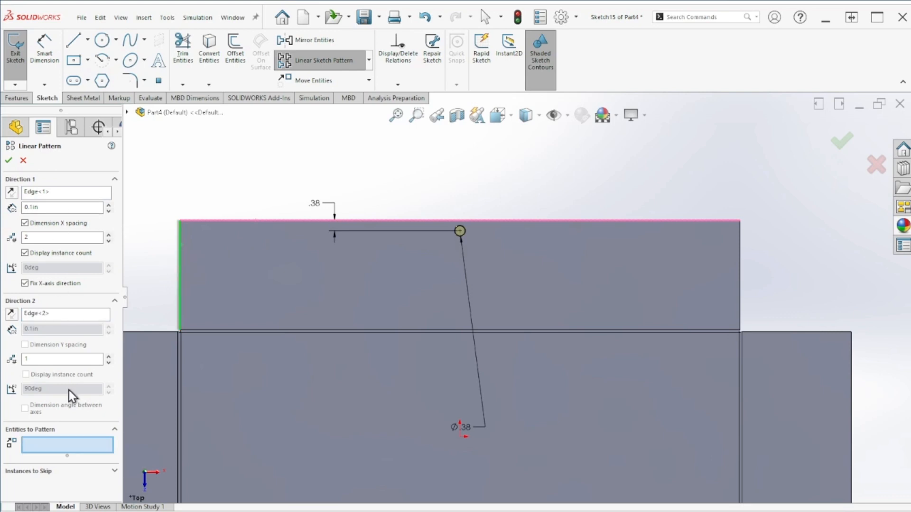
click(465, 230)
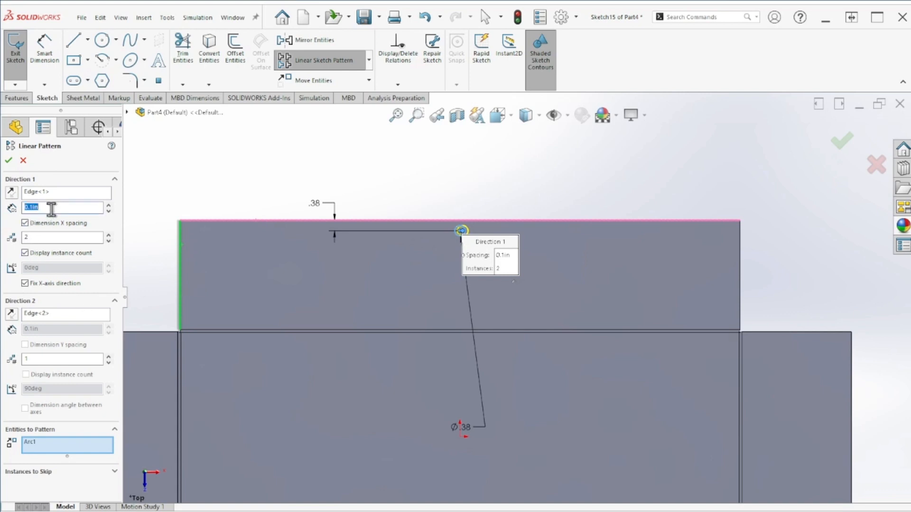
Step: Set the pattern's first direction to 0.5 in spacing and 20 instances
text(.5)
key(Return)
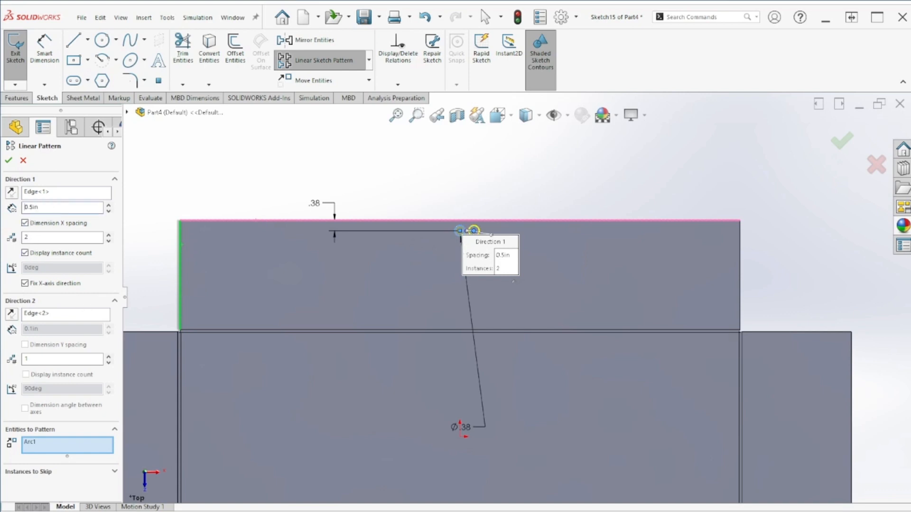
click(109, 236)
click(108, 236)
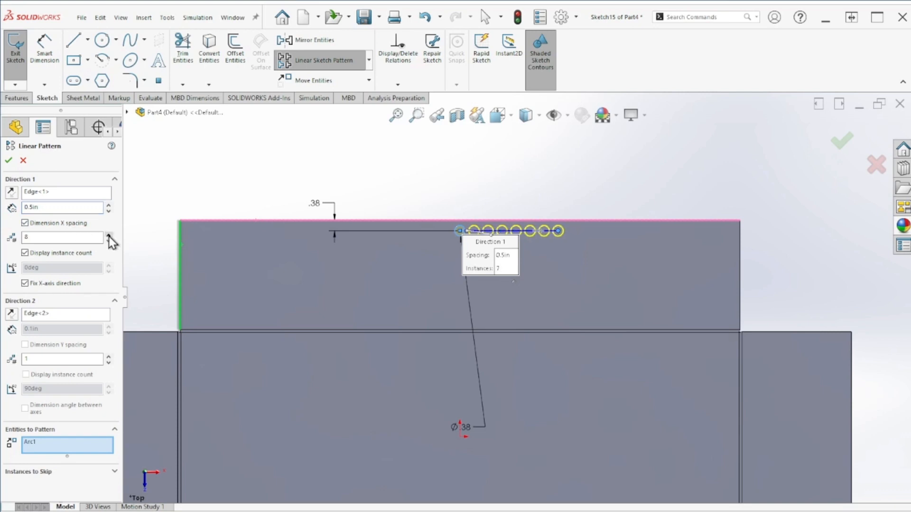
click(109, 236)
click(109, 236)
click(108, 235)
click(109, 236)
click(109, 236)
click(108, 236)
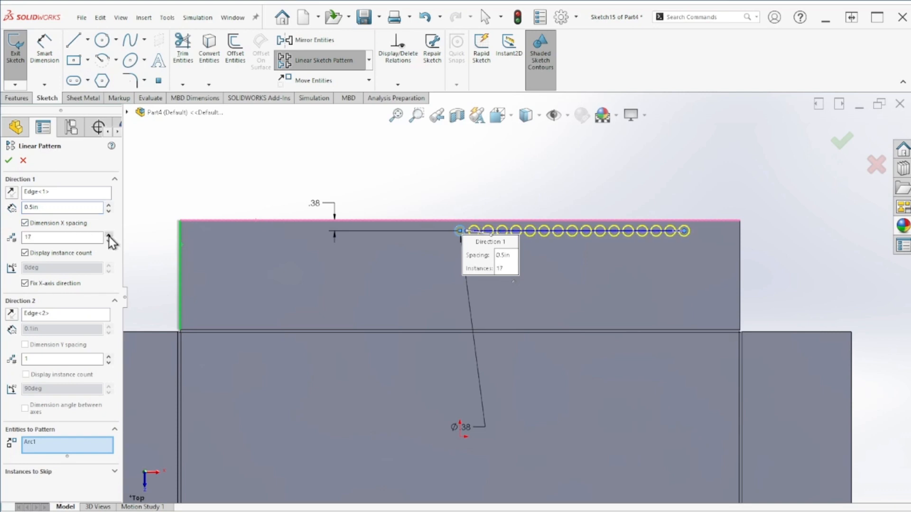
click(109, 236)
click(109, 235)
click(109, 236)
Step: Set the pattern's second direction to 7 instances at 0.5 in spacing, reversed towards the base, then accept it and leave the sketch
click(108, 357)
click(108, 357)
click(108, 357)
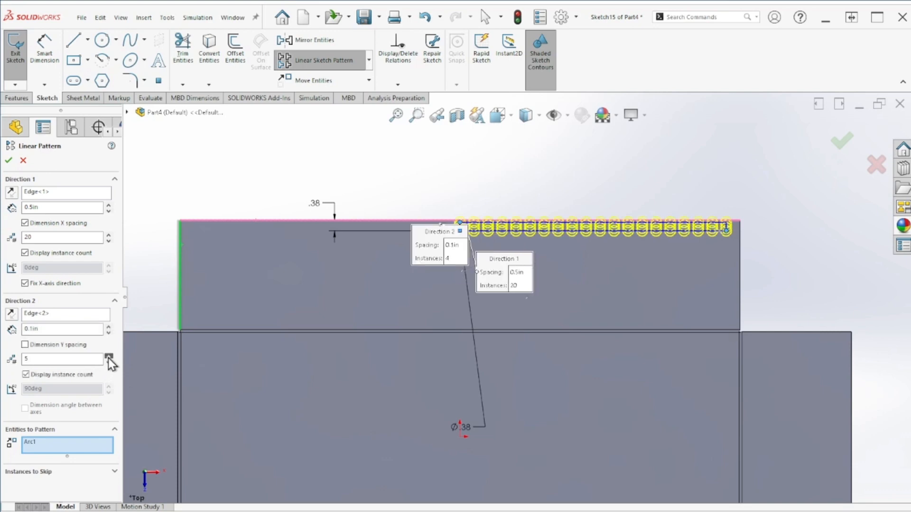
click(108, 357)
double_click(57, 334)
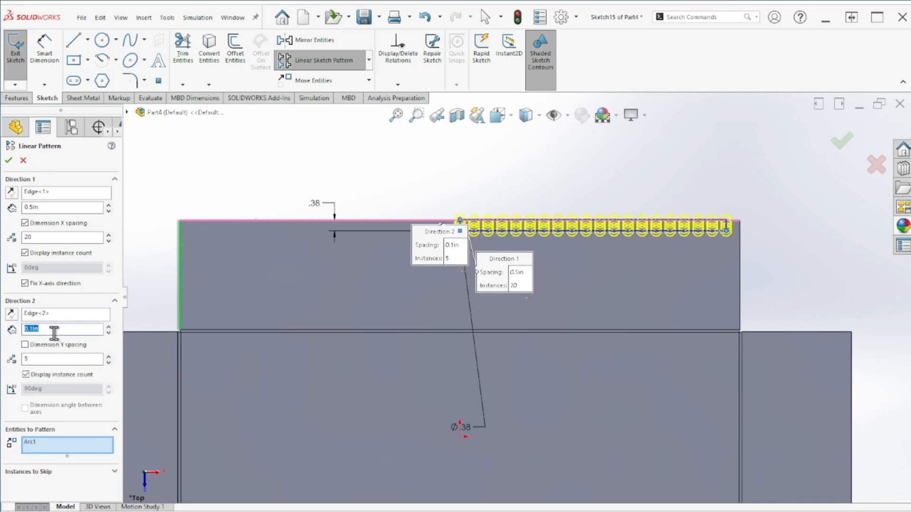
text(0.5)
key(Return)
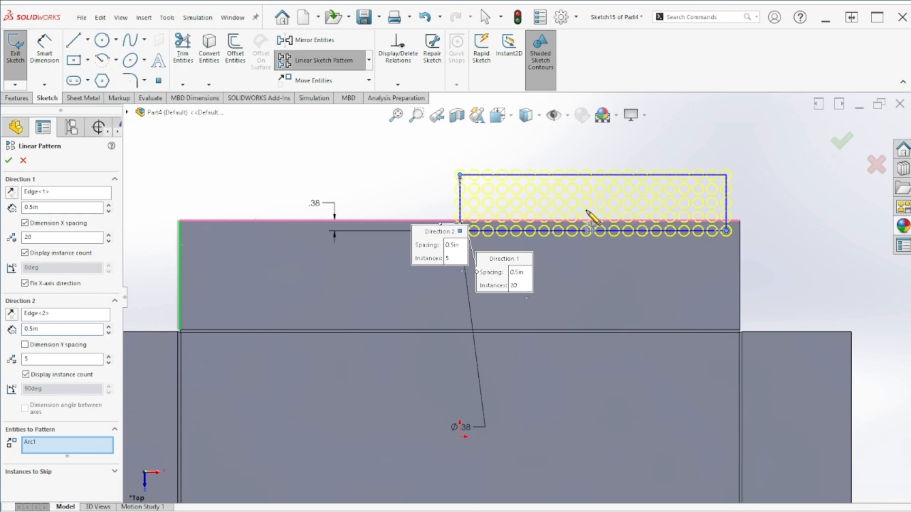
click(12, 314)
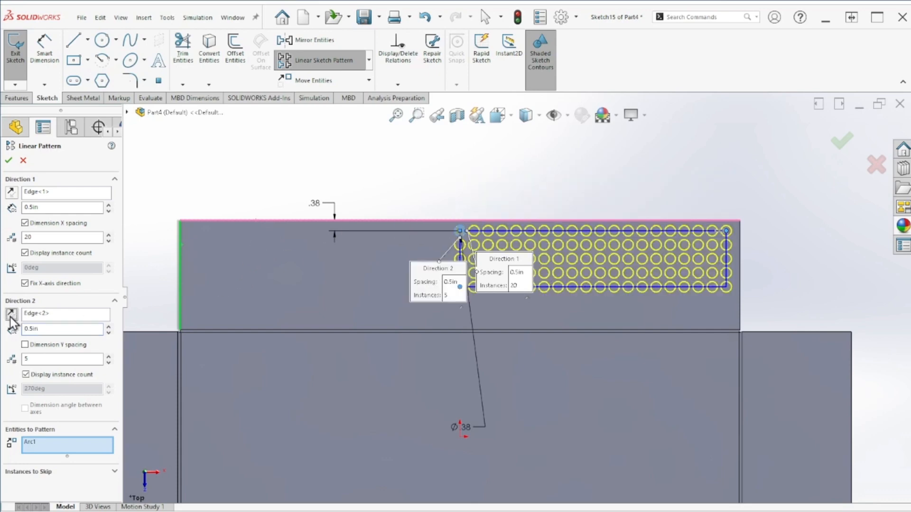
click(108, 357)
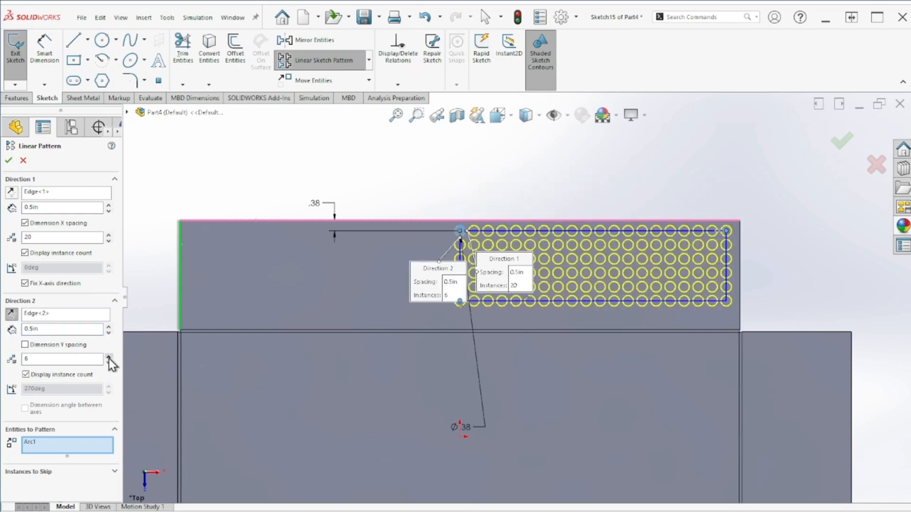
click(109, 358)
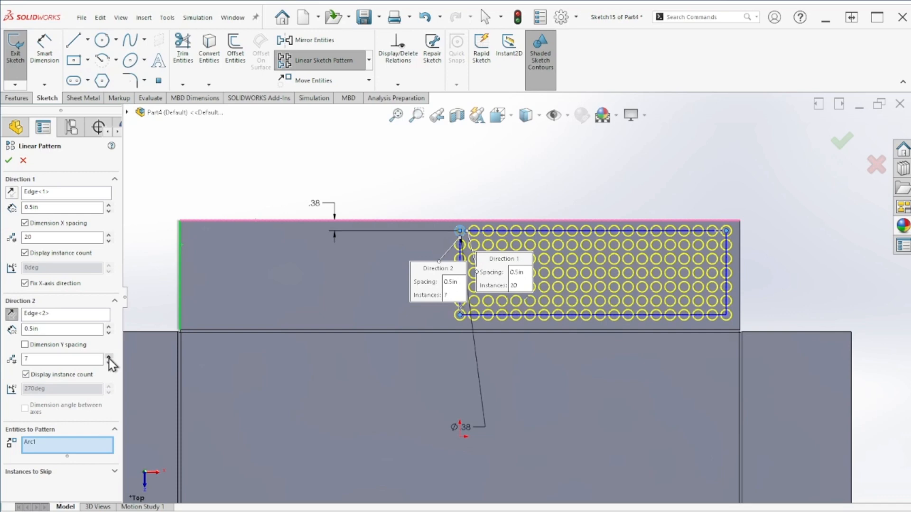
click(845, 143)
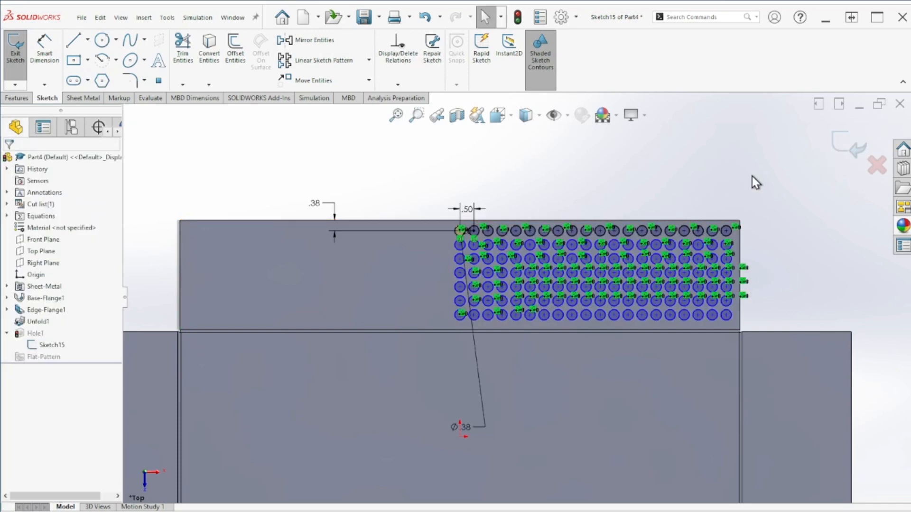
click(844, 147)
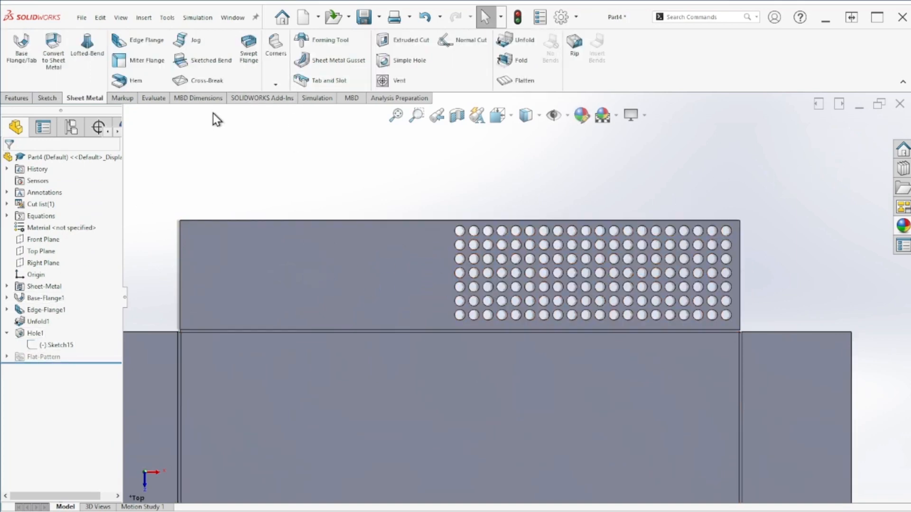
Step: Mirror the rear wall's hole feature across the Right Plane to fill the other half of the wall
click(18, 98)
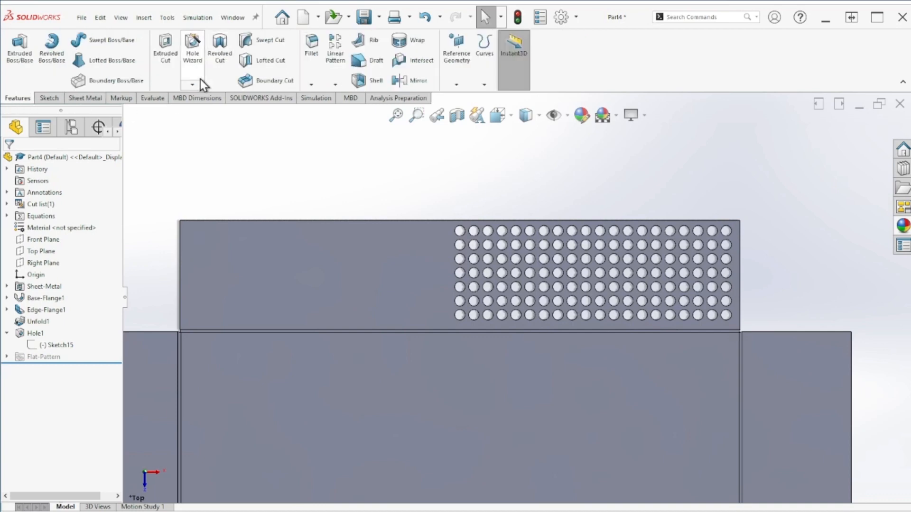
click(339, 86)
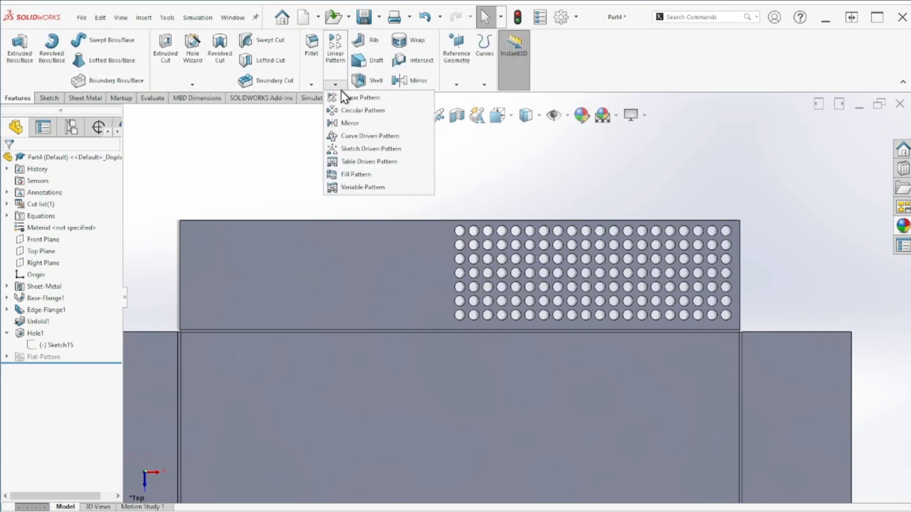
click(346, 121)
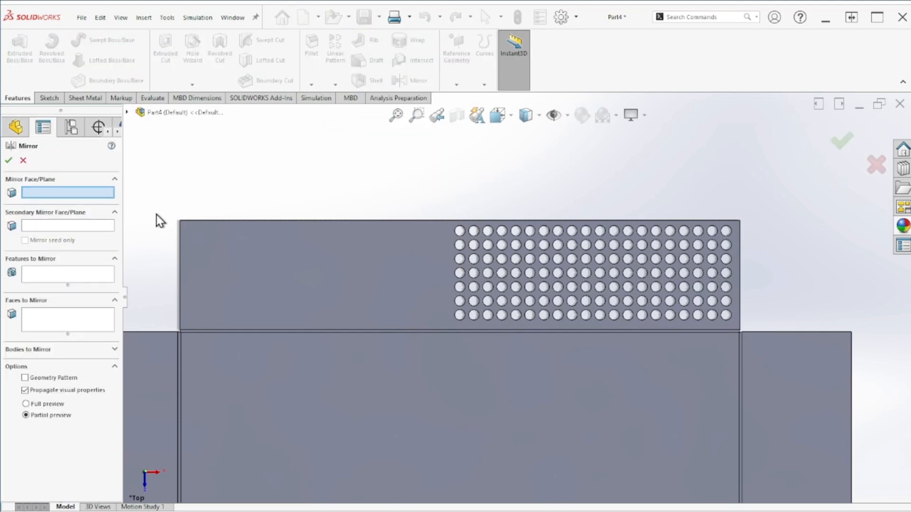
scroll(184, 264, up, 2)
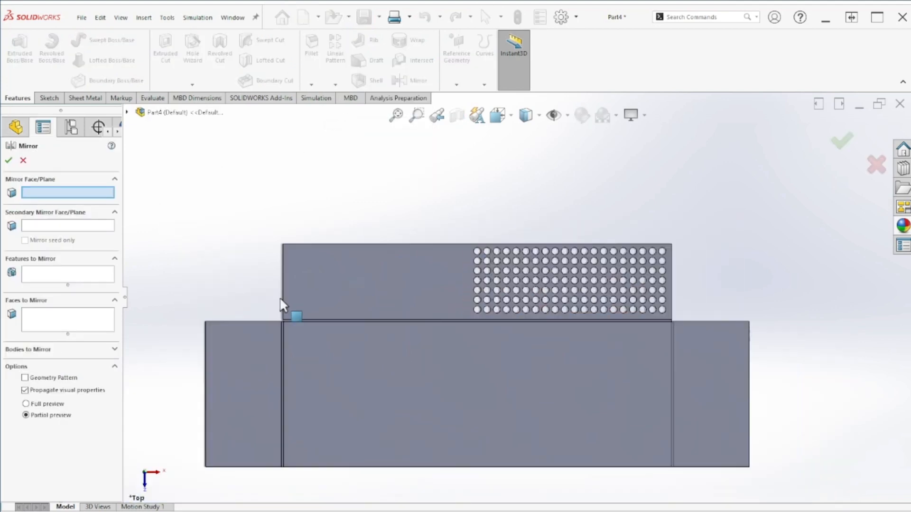
click(128, 113)
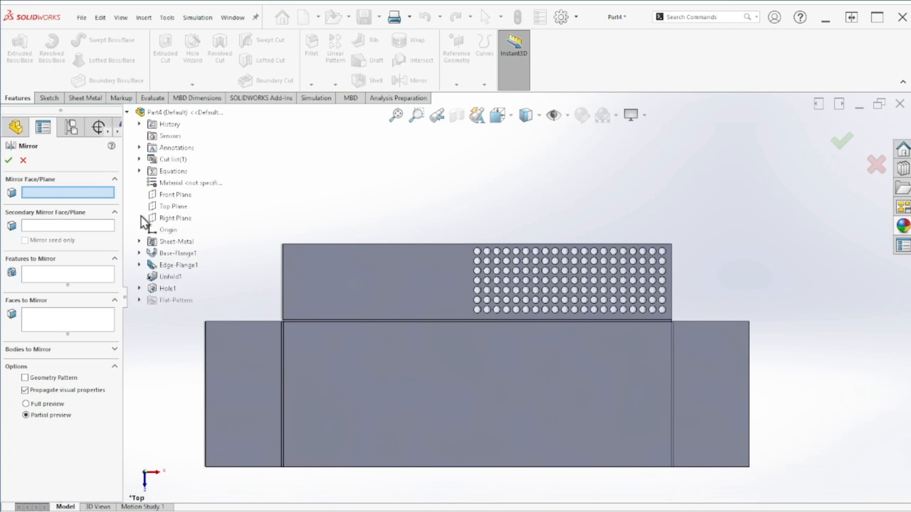
click(171, 218)
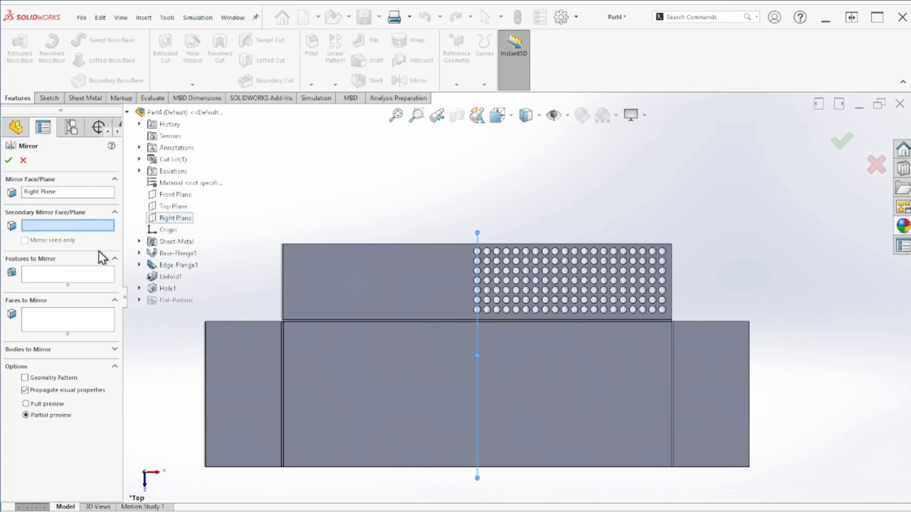
click(72, 274)
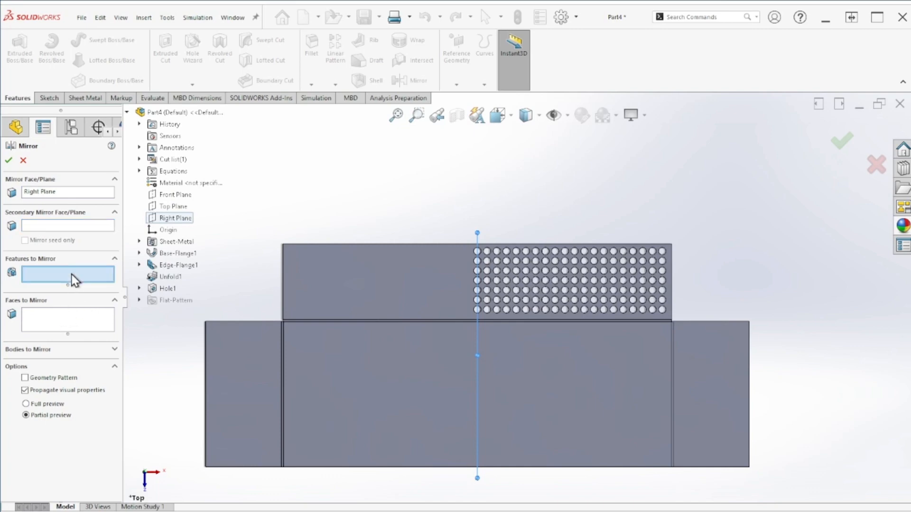
click(163, 288)
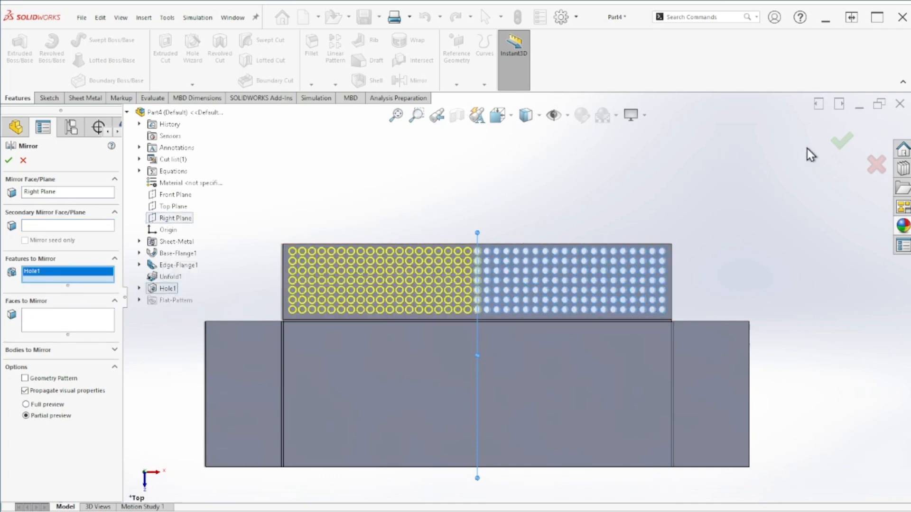
click(841, 141)
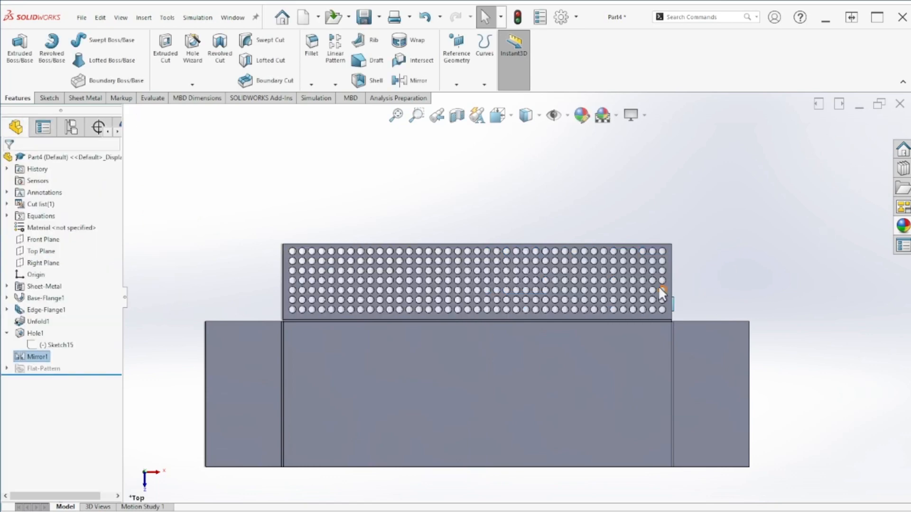
Step: Fold all collected bends back up, keeping the base face fixed
middle_drag(659, 285, 673, 248)
key(ctrl+7)
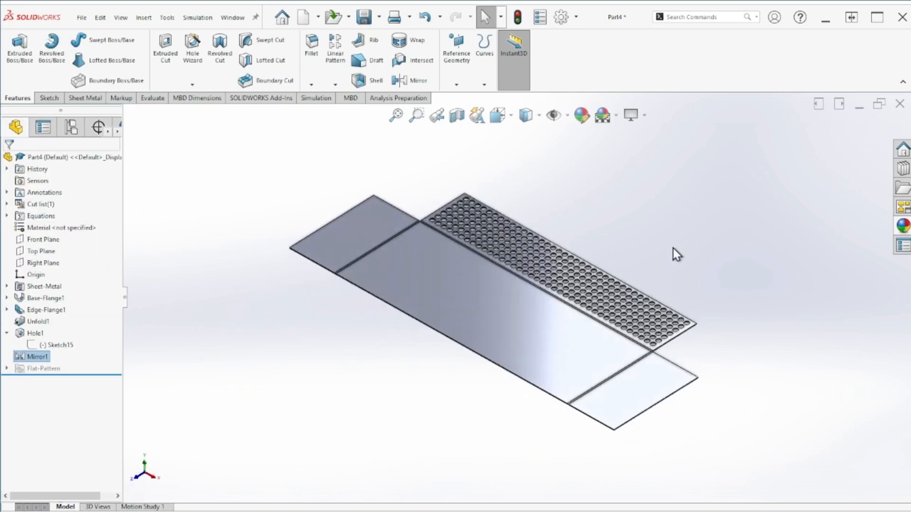
scroll(684, 299, down, 2)
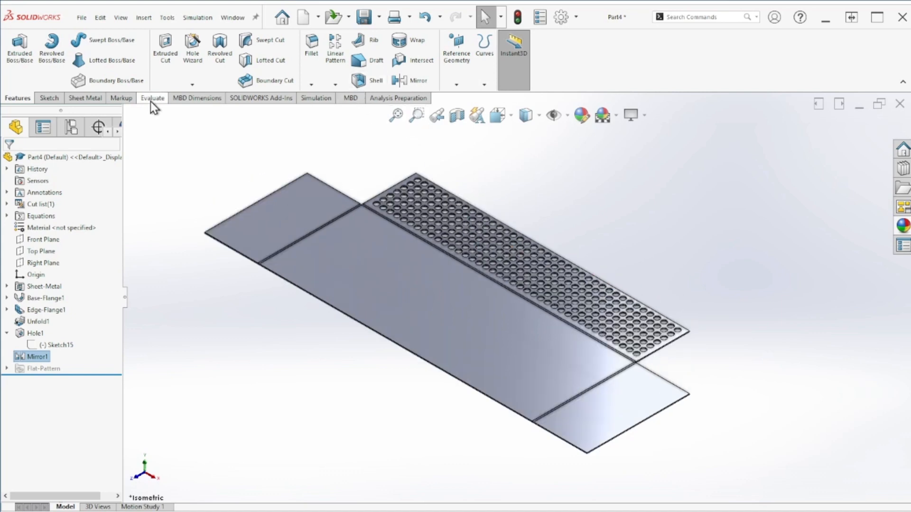
click(87, 100)
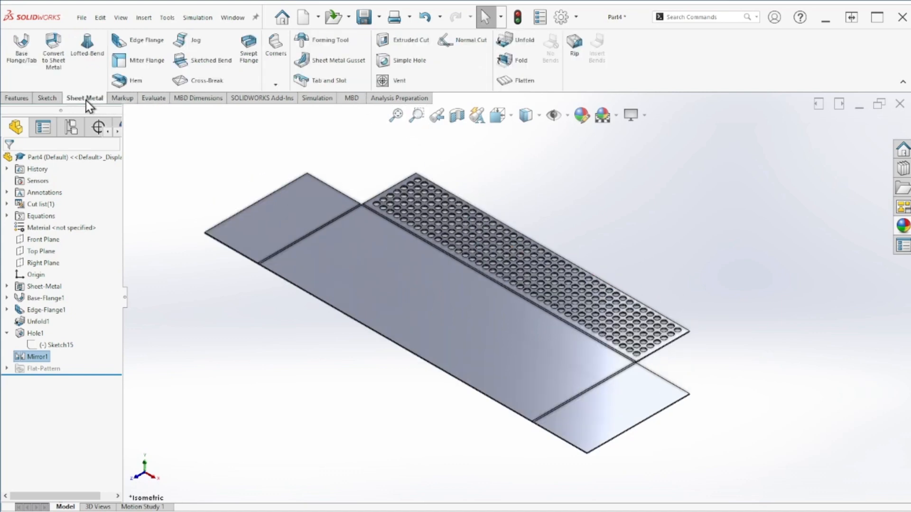
click(519, 65)
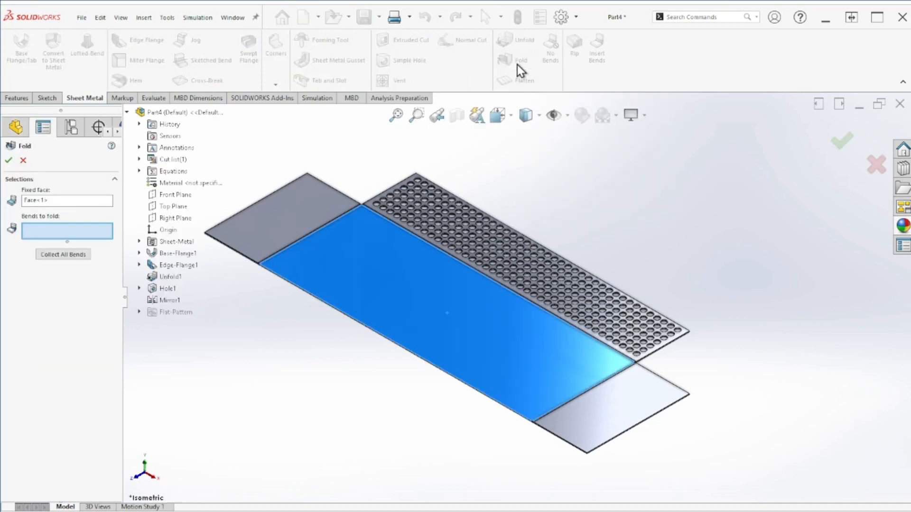
click(54, 256)
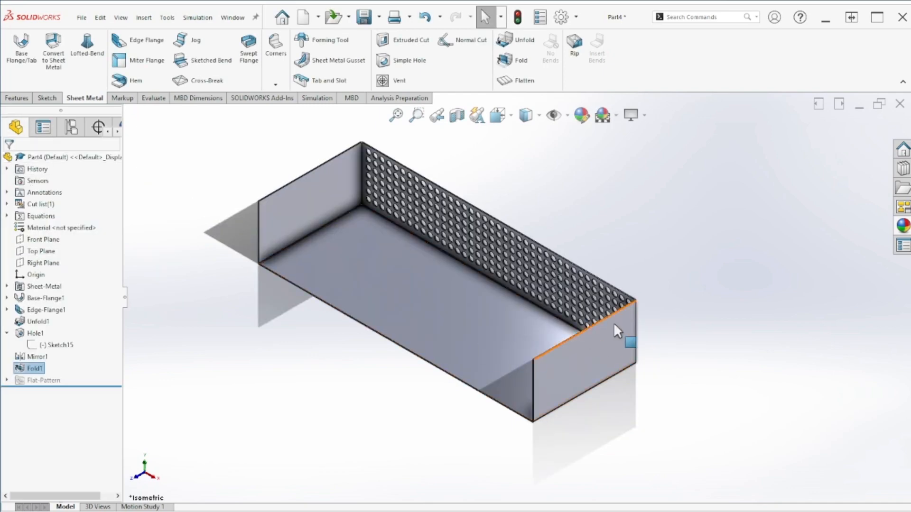
scroll(529, 286, down, 2)
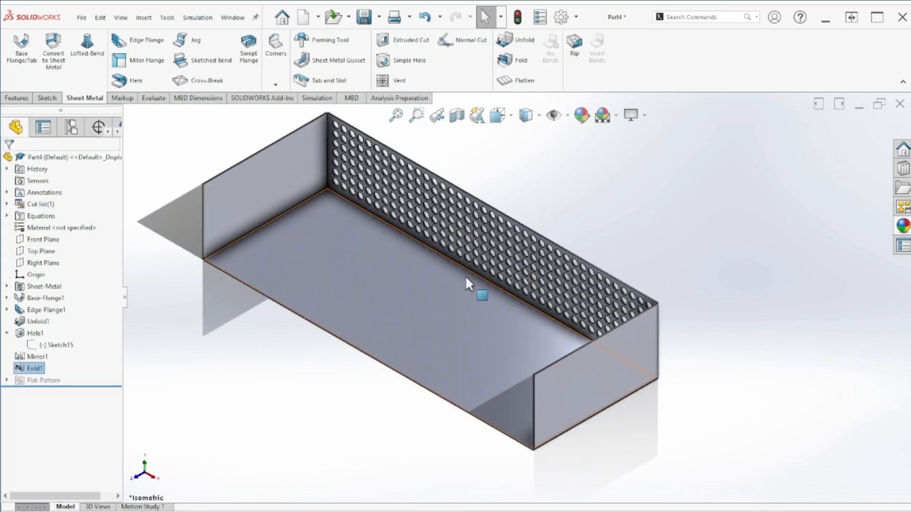
scroll(460, 280, down, 1)
scroll(469, 311, up, 1)
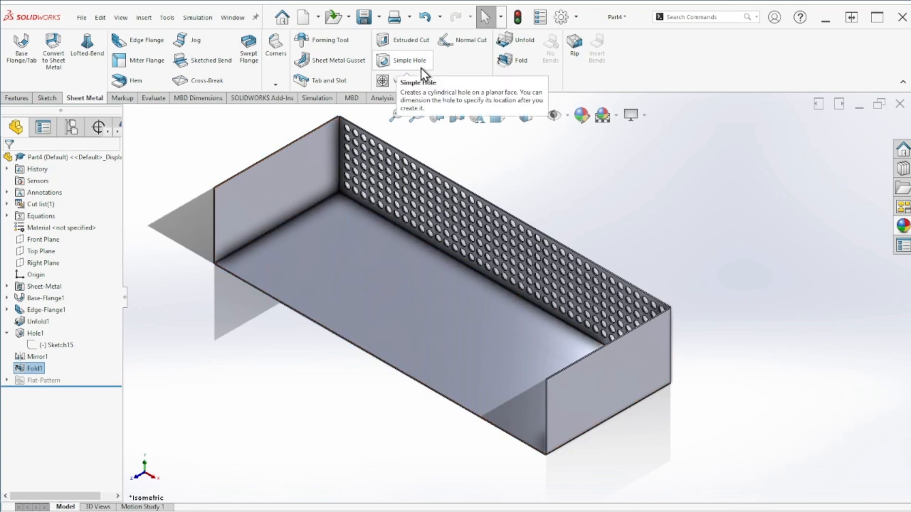
Step: Unfold all three edge bends again with the base's inner face as the fixed face
click(507, 40)
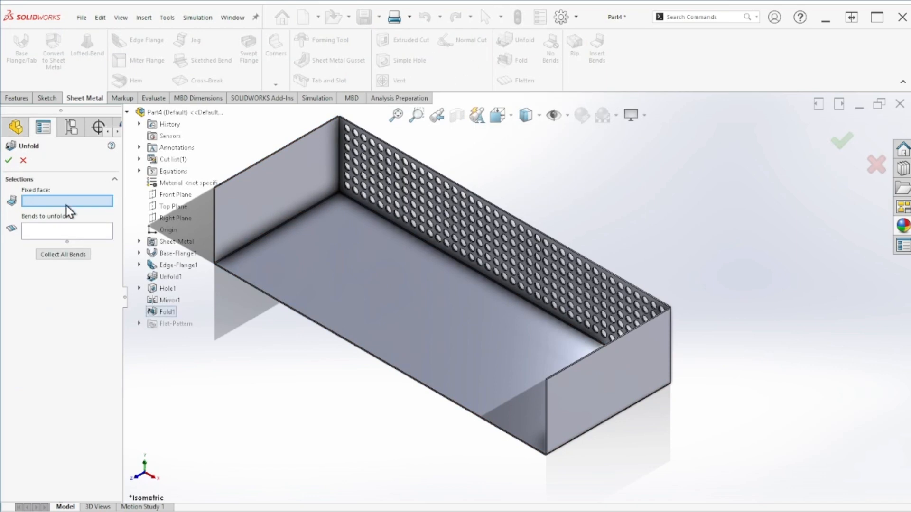
click(312, 273)
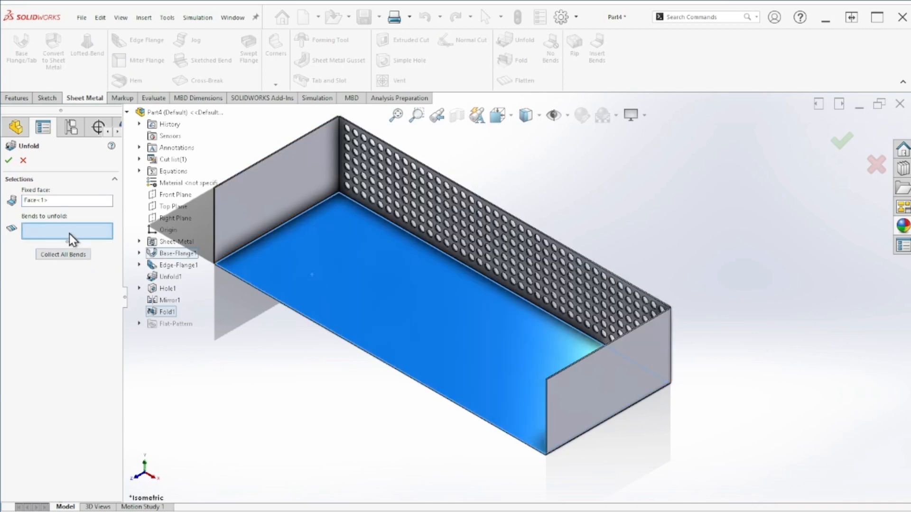
click(67, 256)
click(9, 160)
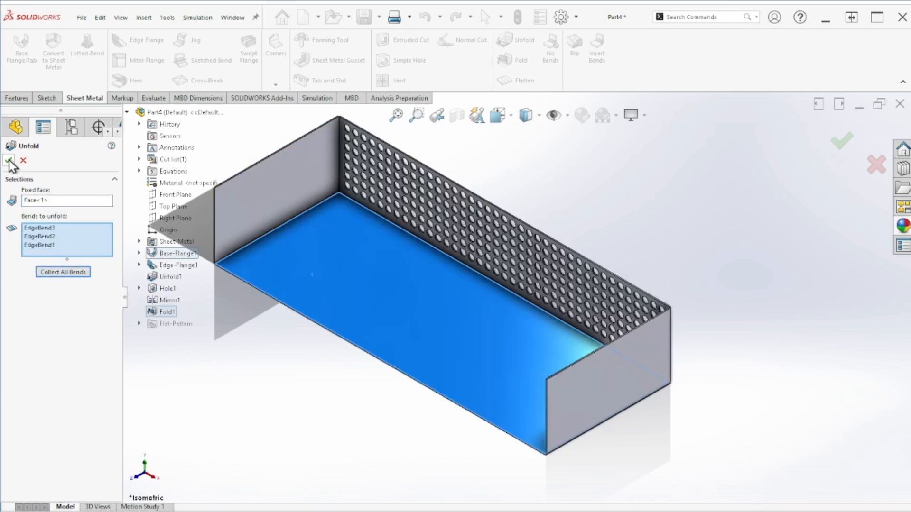
Step: Place a 0.375 in diameter simple hole on the left side wall with a 0.375 in blind depth
key(ctrl+5)
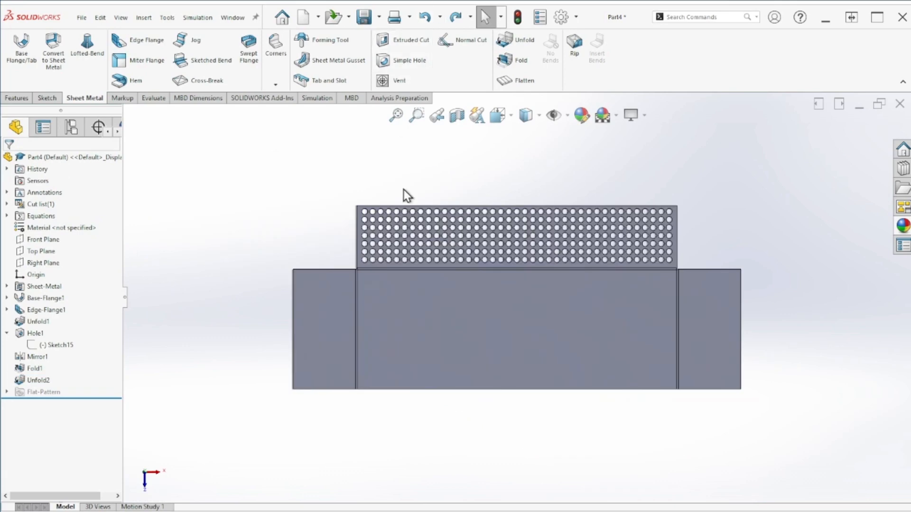
click(402, 61)
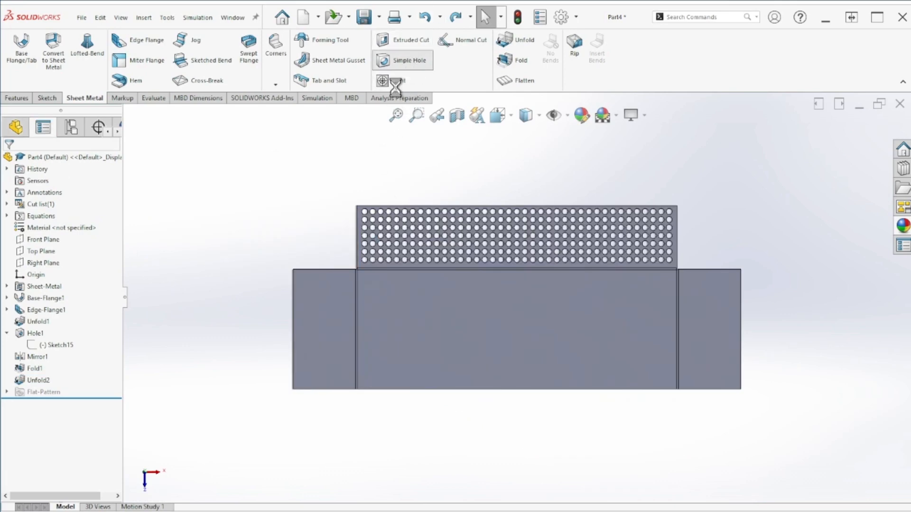
scroll(340, 273, down, 3)
click(330, 315)
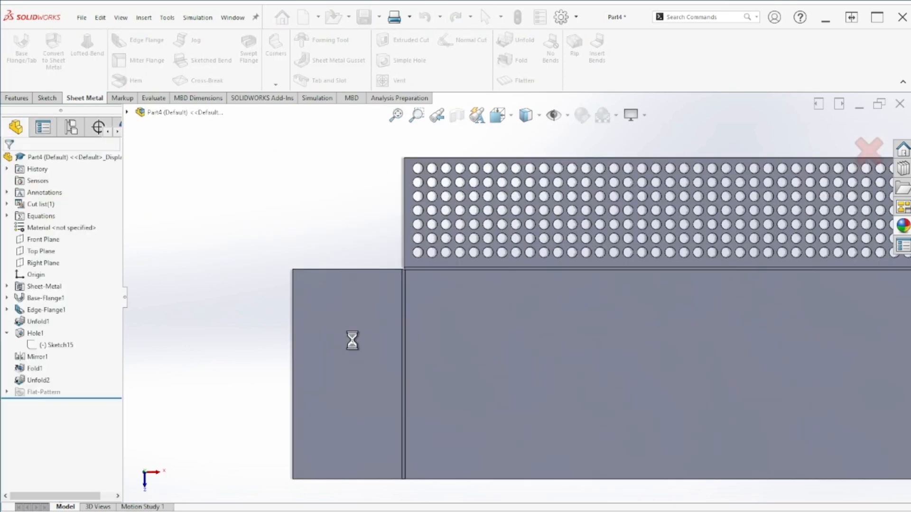
scroll(370, 346, down, 2)
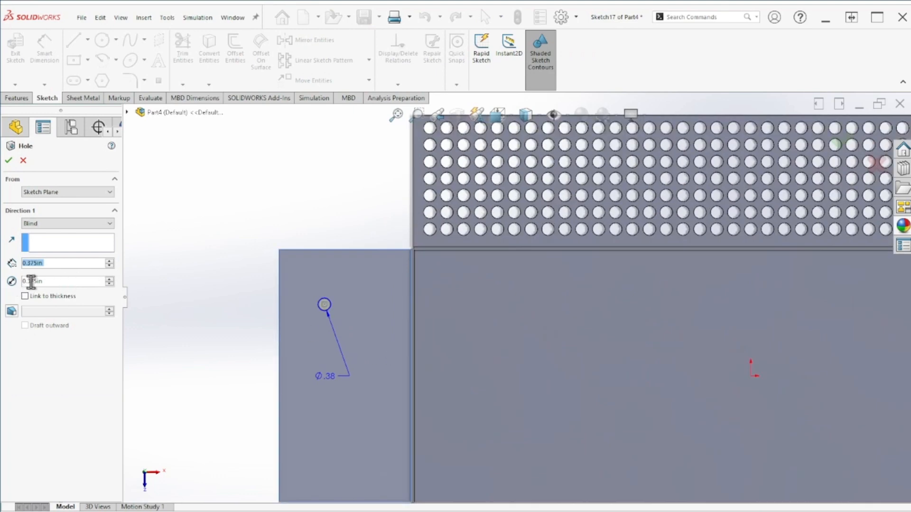
click(22, 160)
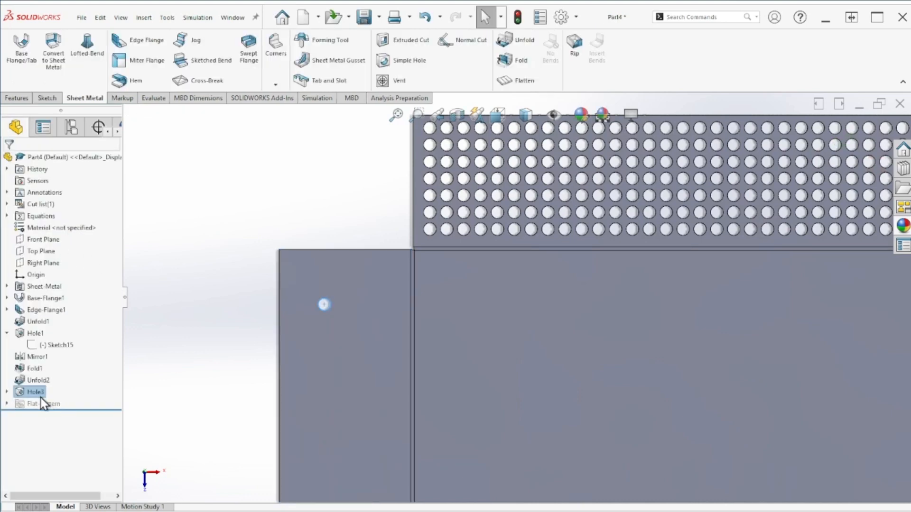
Step: Open the side-wall hole's sketch and dimension the circle's centre 0.375 in from the wall's outer edge
click(38, 389)
click(40, 404)
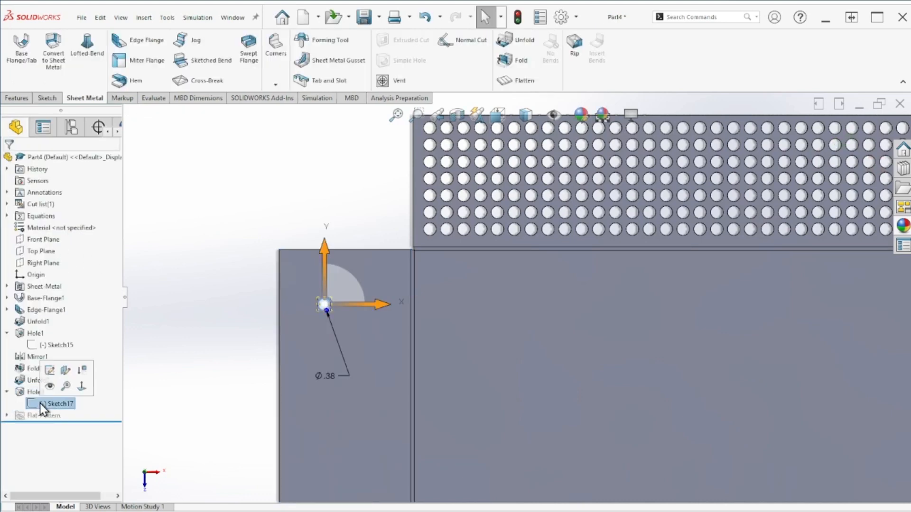
click(50, 373)
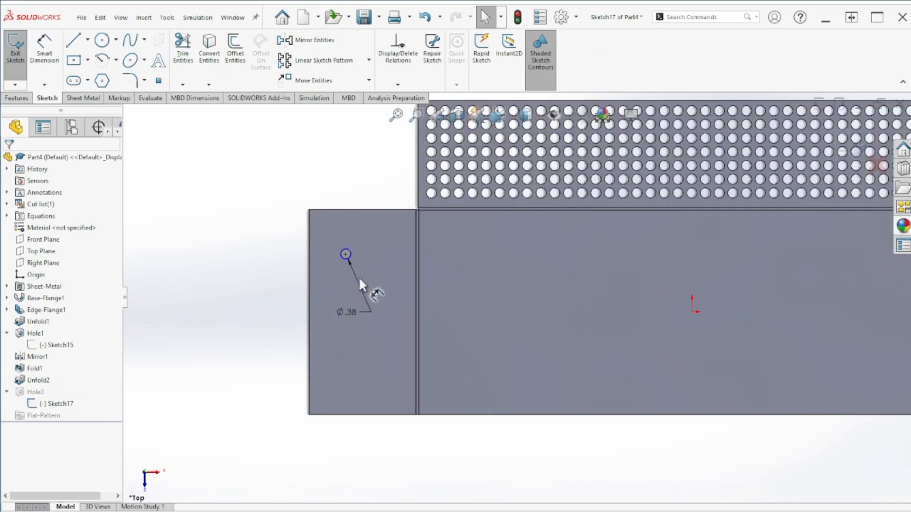
click(51, 51)
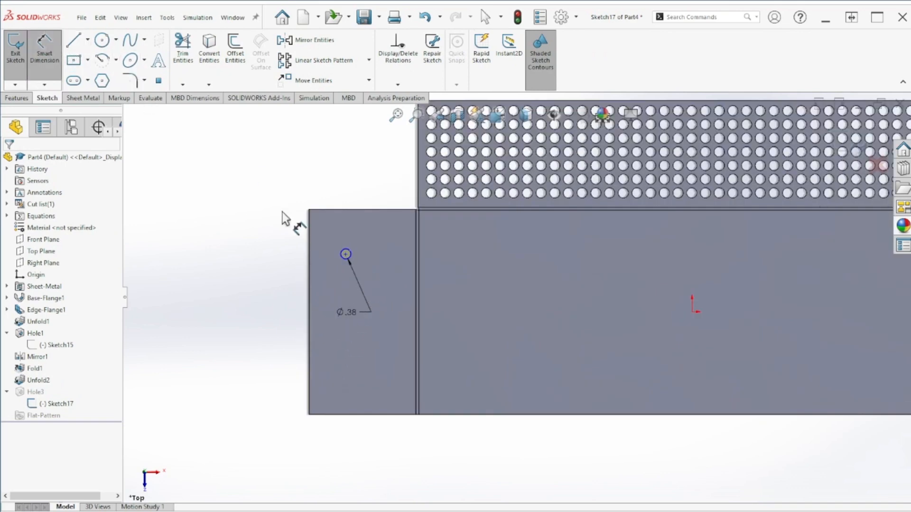
click(346, 253)
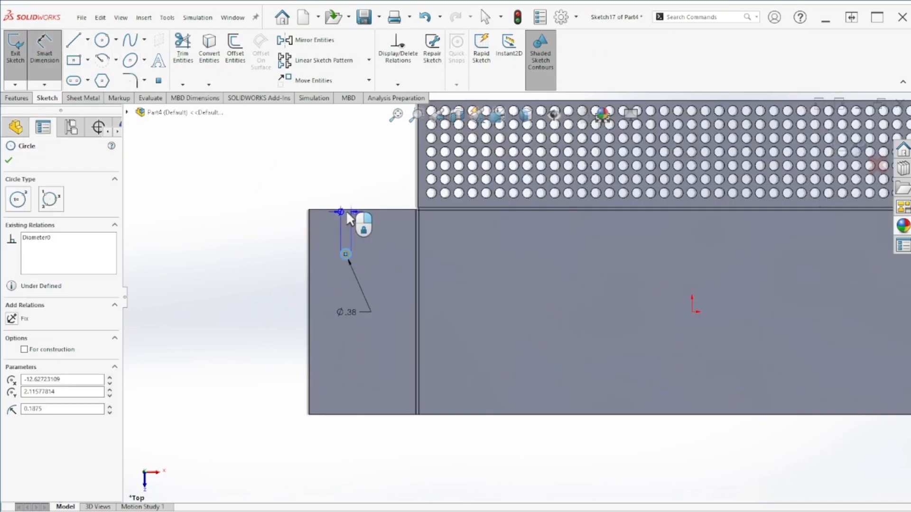
click(308, 240)
click(263, 181)
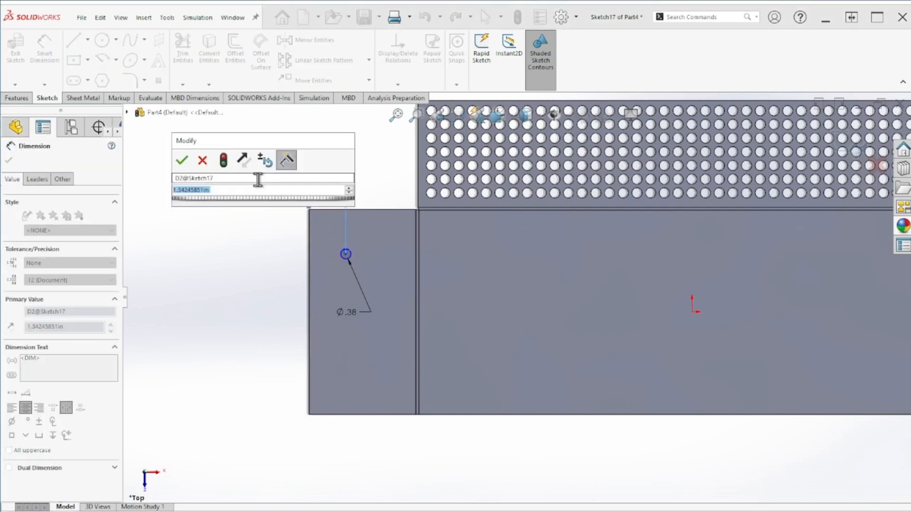
text(375)
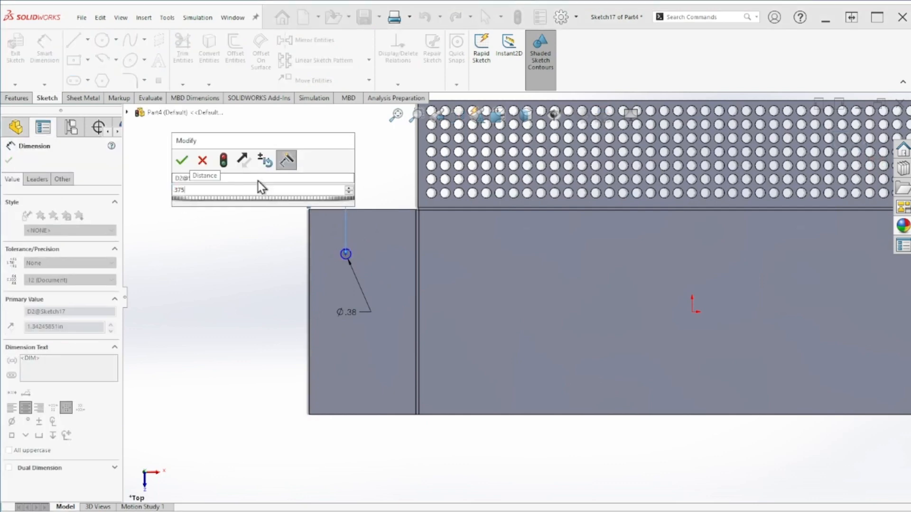
key(Return)
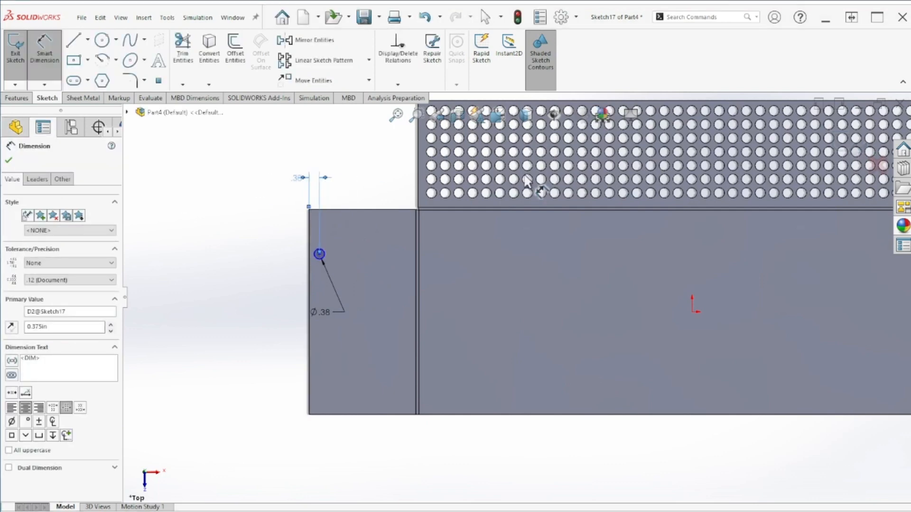
Step: Align the circle's centre with the origin by setting the vertical dimension between them to 0 in
click(319, 253)
click(692, 312)
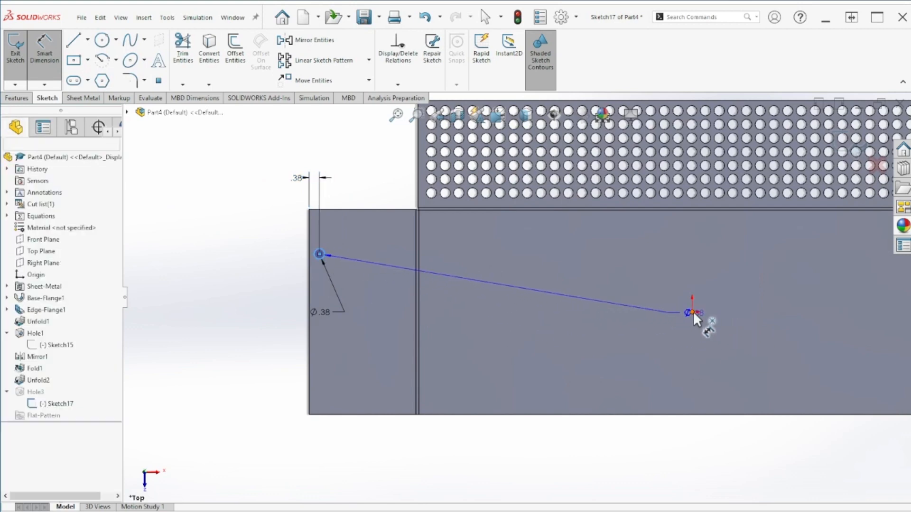
click(255, 286)
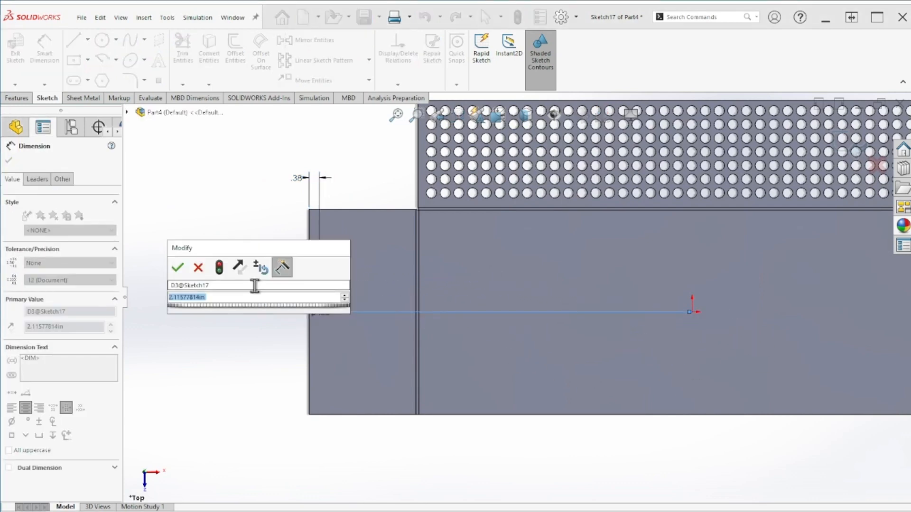
text(0)
key(Return)
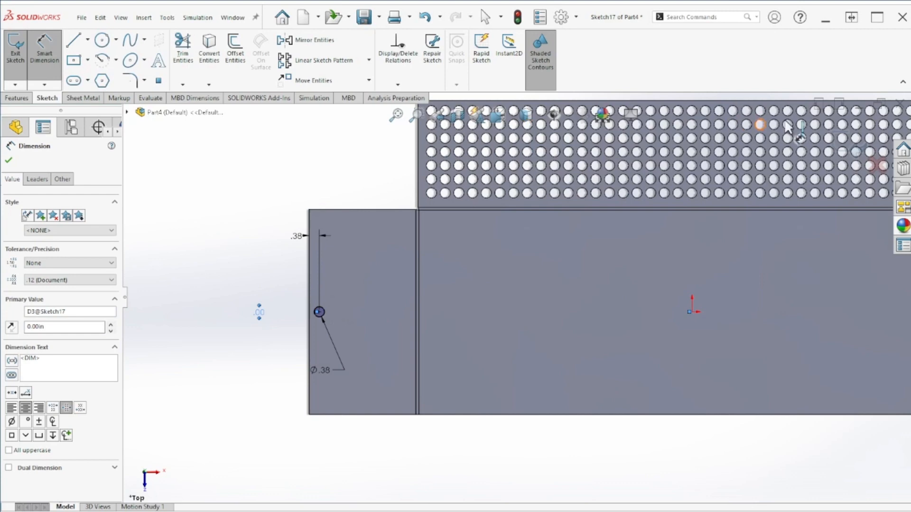
key(f)
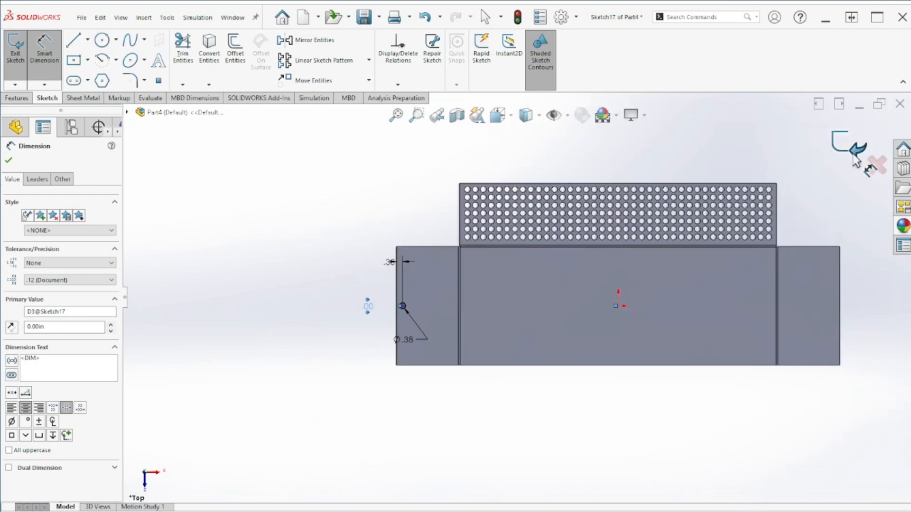
Step: Start a linear sketch pattern of the side-wall circle, using the wall's outer edge and its adjoining short edge as the two directions
scroll(443, 312, down, 2)
scroll(187, 370, up, 2)
scroll(295, 361, down, 2)
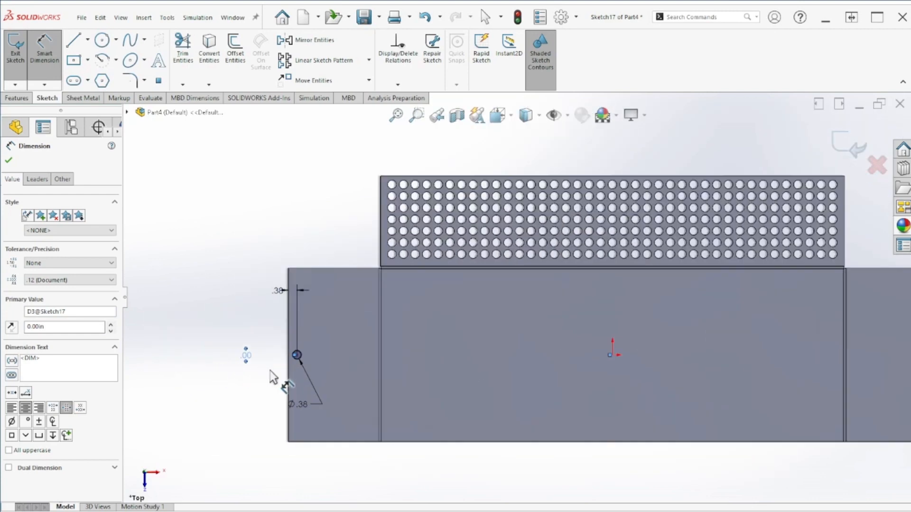
scroll(664, 289, down, 1)
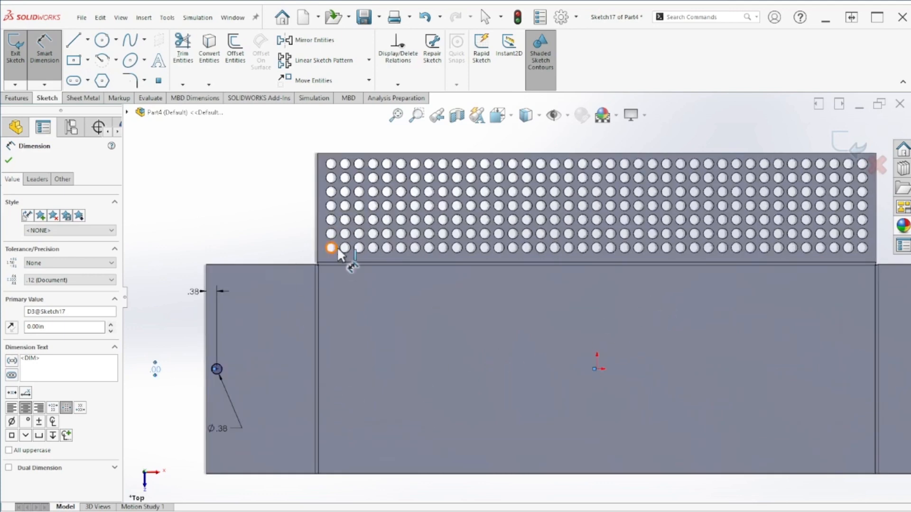
click(323, 64)
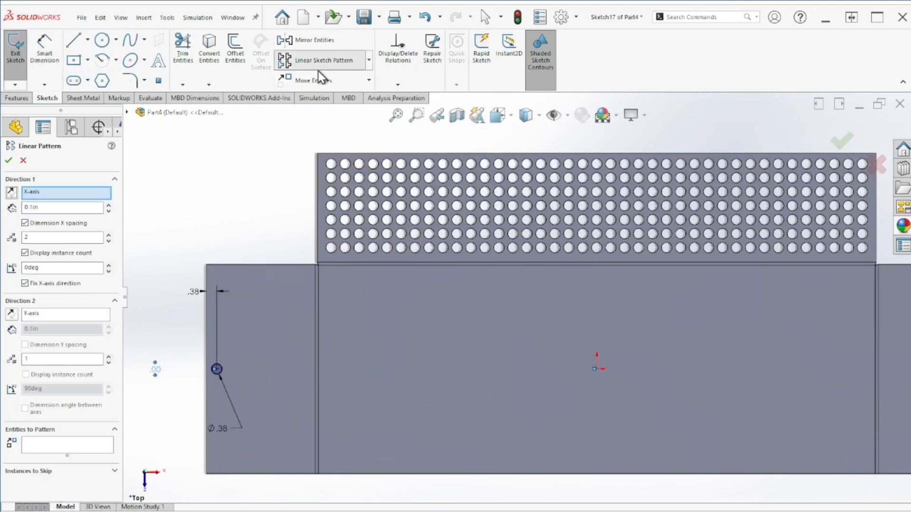
click(206, 314)
click(244, 265)
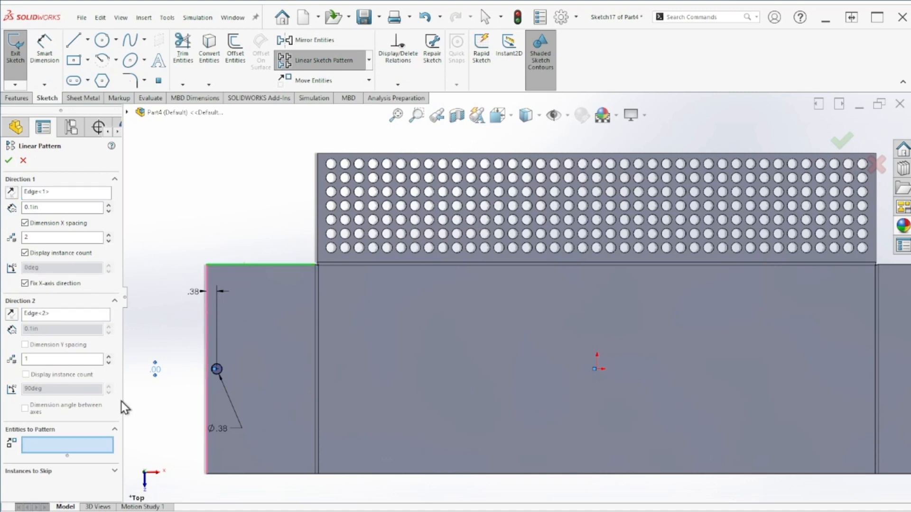
click(220, 369)
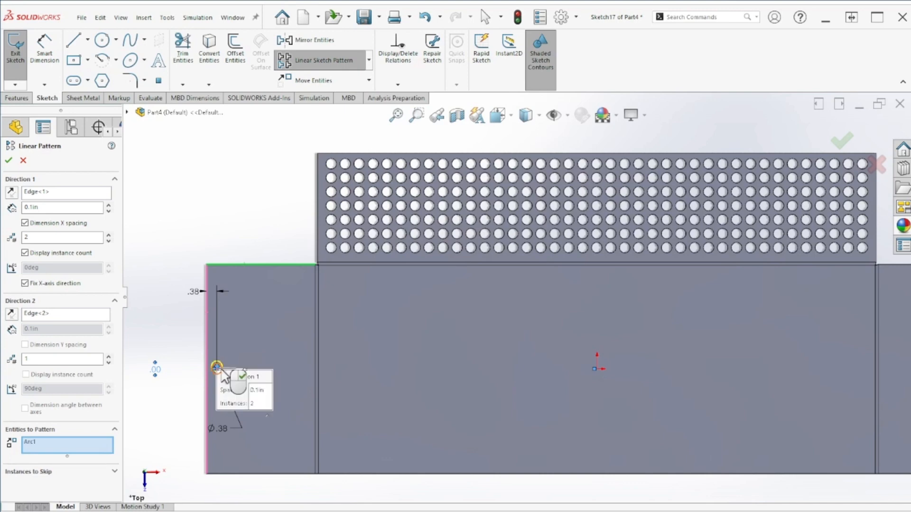
Step: Set the pattern along the wall's outer edge to 0.5 in spacing with 7 instances
double_click(62, 207)
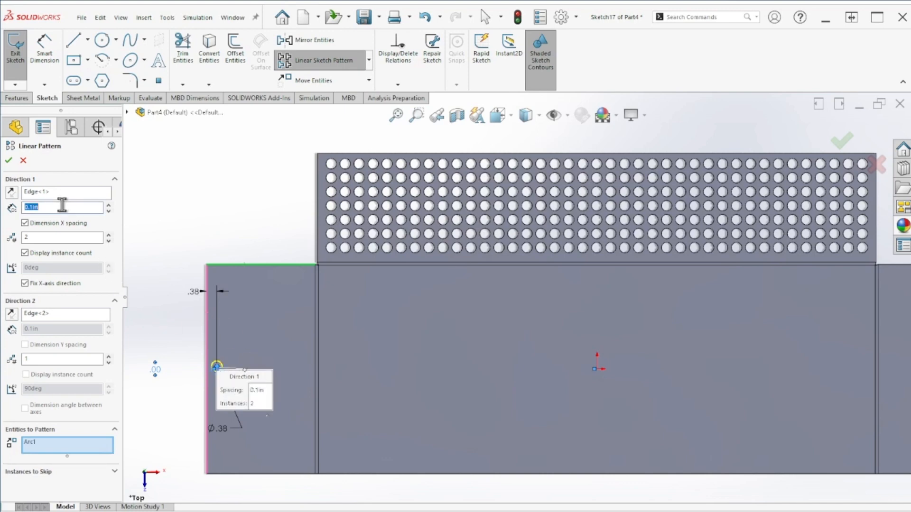
text(0.5)
key(Return)
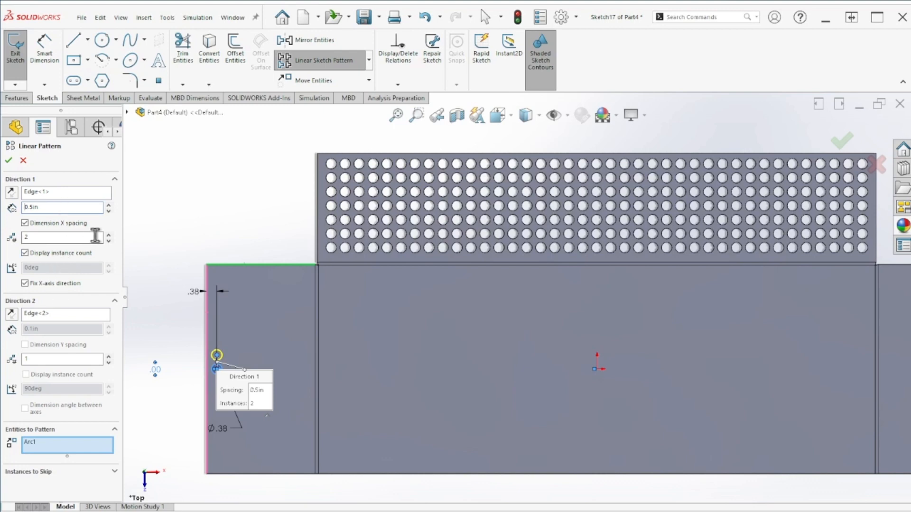
click(107, 235)
click(108, 236)
click(108, 236)
click(107, 236)
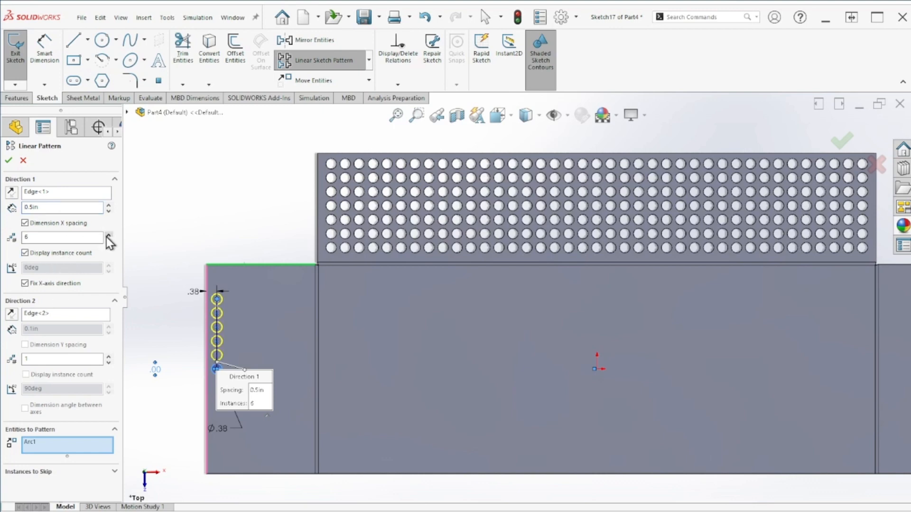
click(108, 236)
click(107, 236)
click(109, 240)
Step: Set the second direction to 0.5 in spacing with 7 instances, reversed towards the base, and finish the pattern and sketch
click(108, 356)
click(109, 357)
double_click(82, 329)
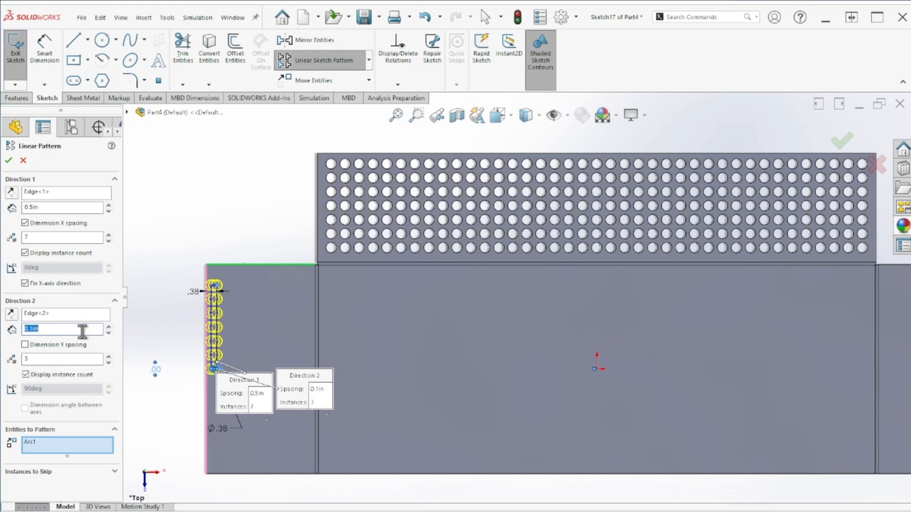
text(0.5)
key(Return)
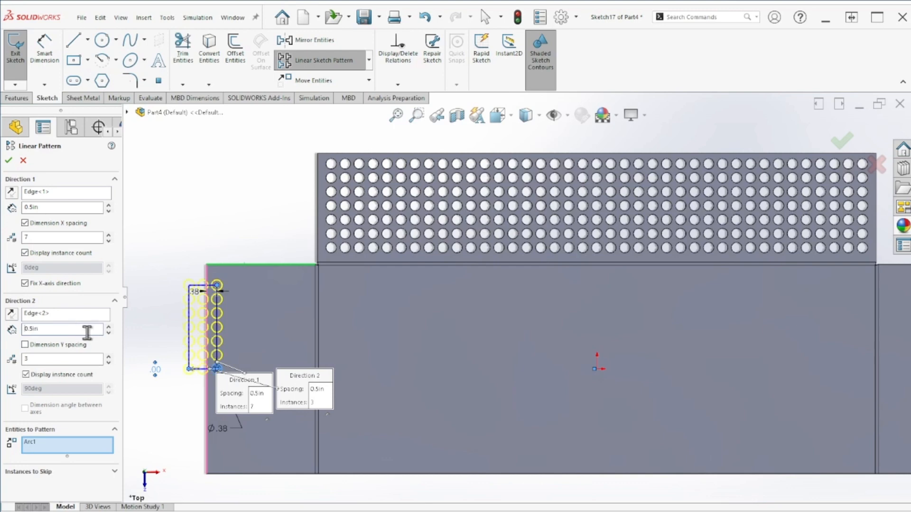
click(11, 315)
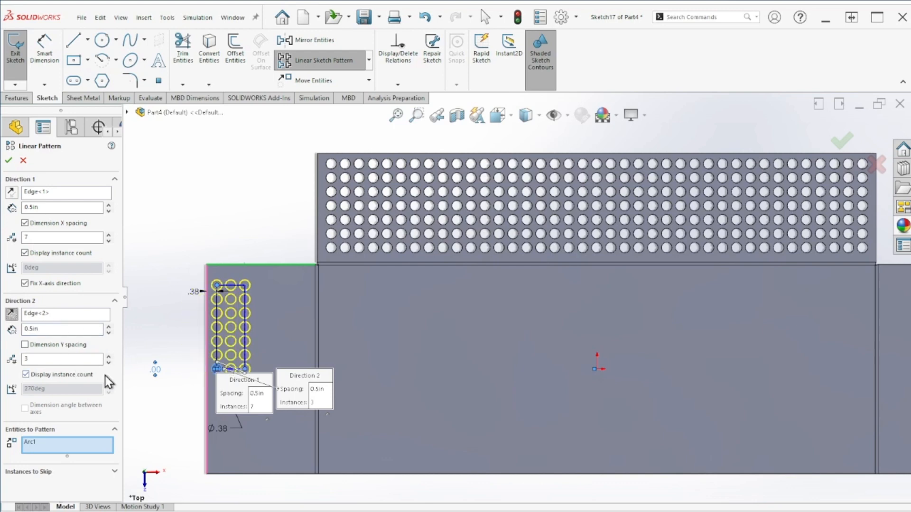
click(109, 357)
click(109, 357)
click(108, 357)
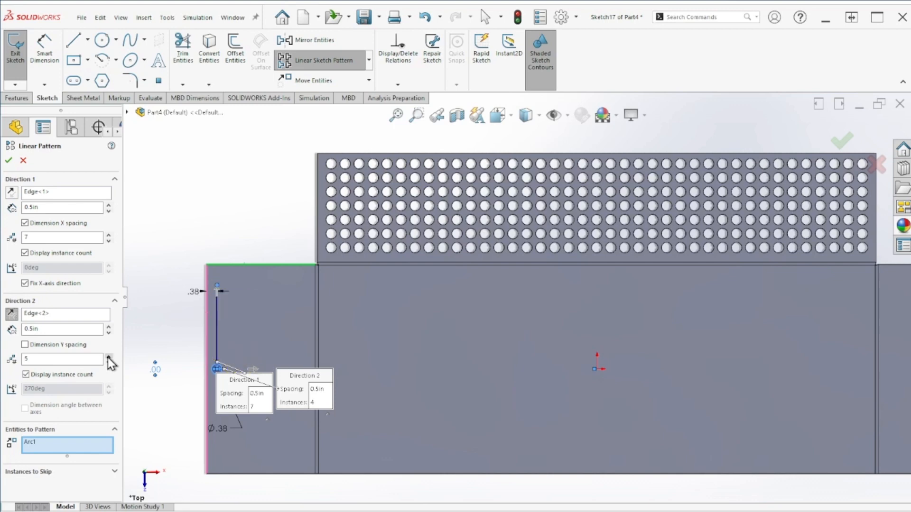
click(108, 357)
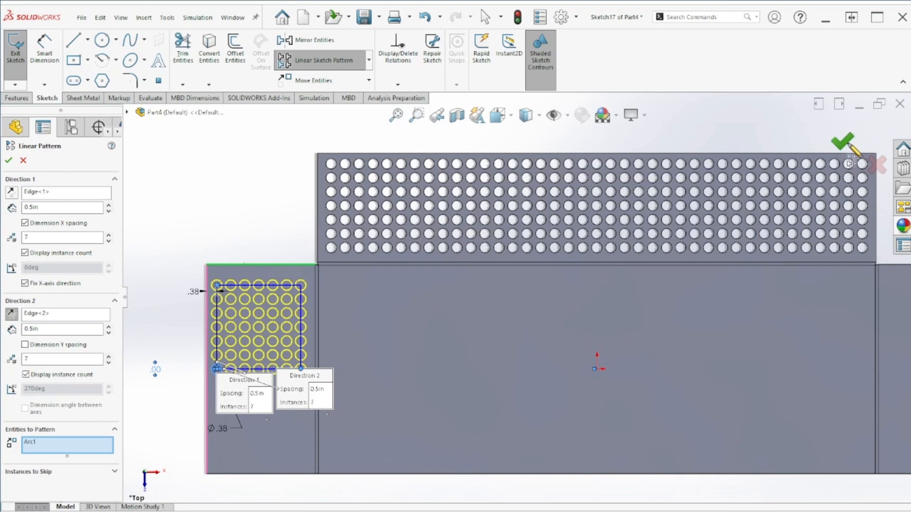
click(842, 140)
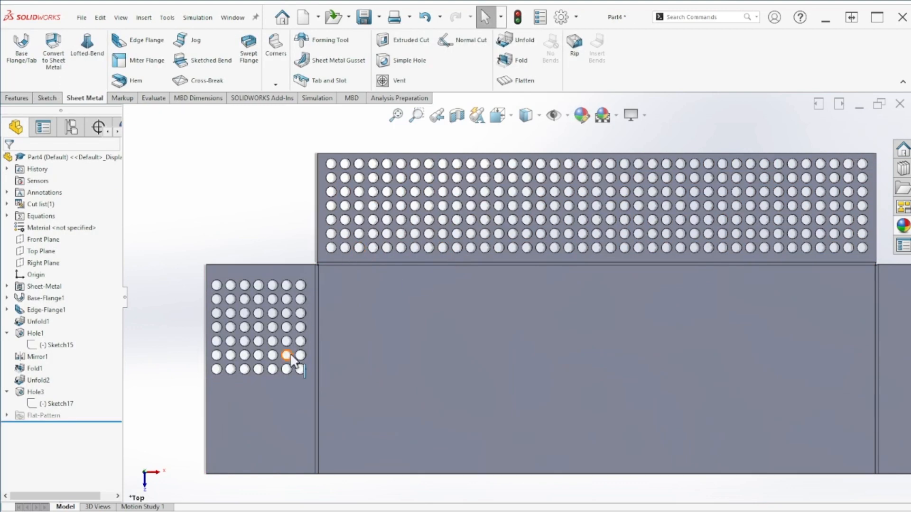
Step: Mirror the left side wall's hole grid about the Front Plane
click(12, 98)
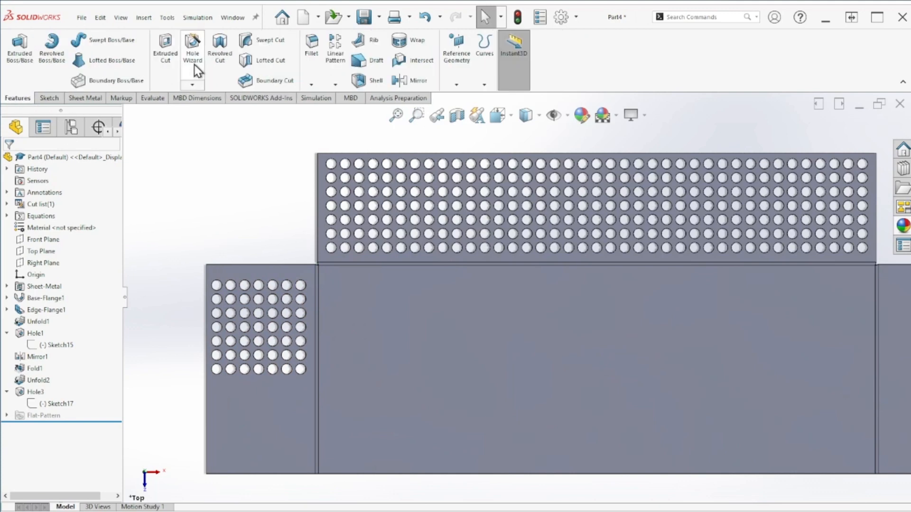
click(336, 85)
click(352, 123)
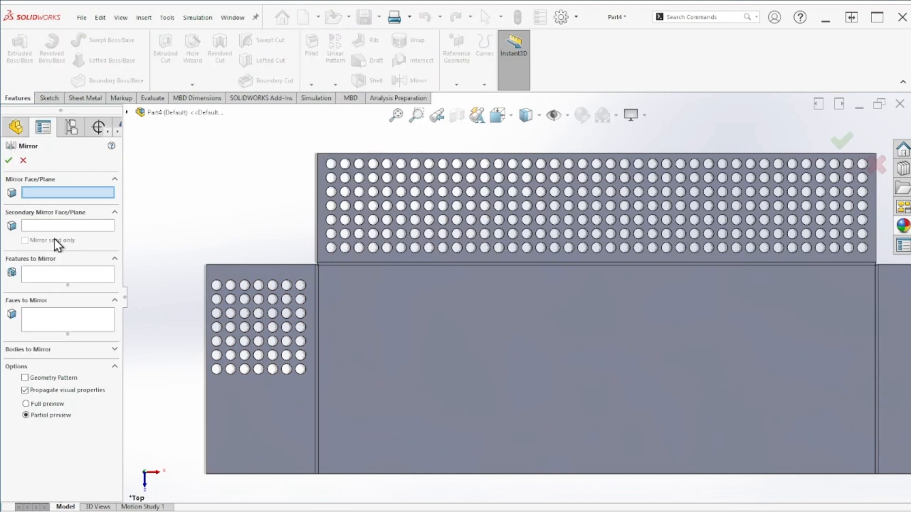
click(126, 113)
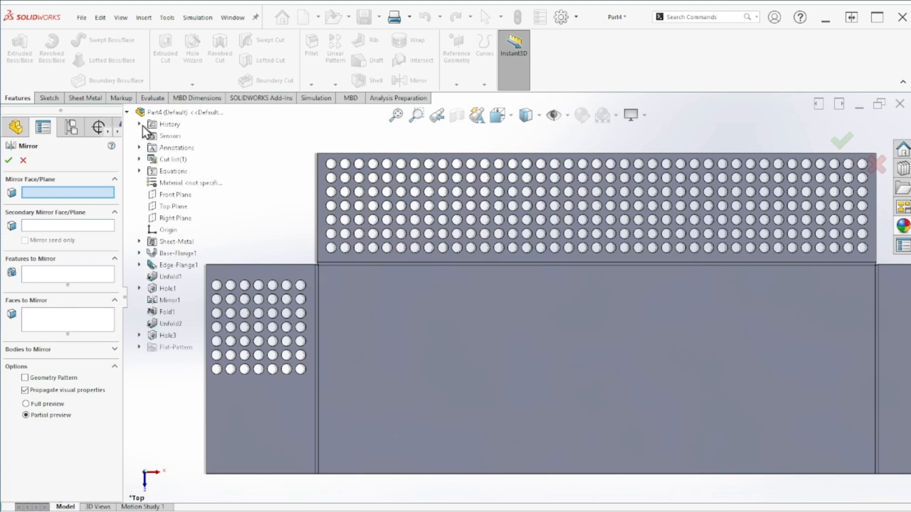
click(175, 197)
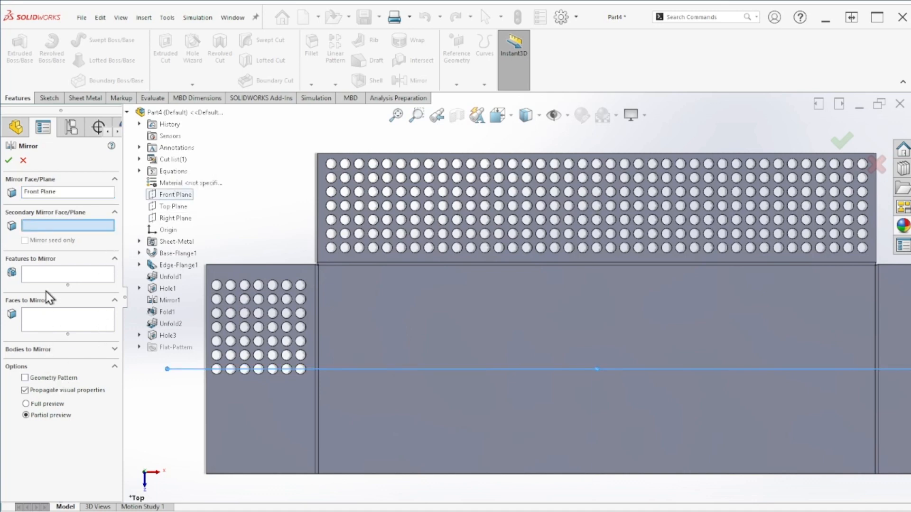
click(49, 272)
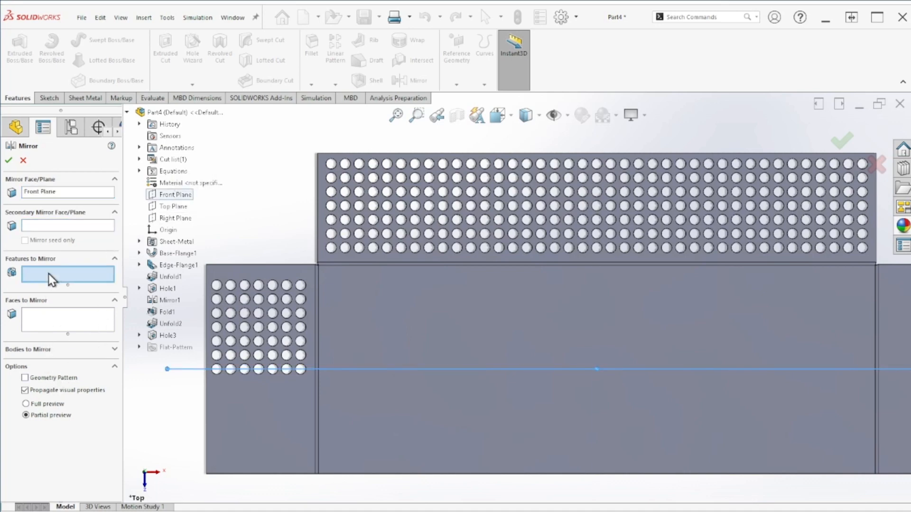
click(167, 337)
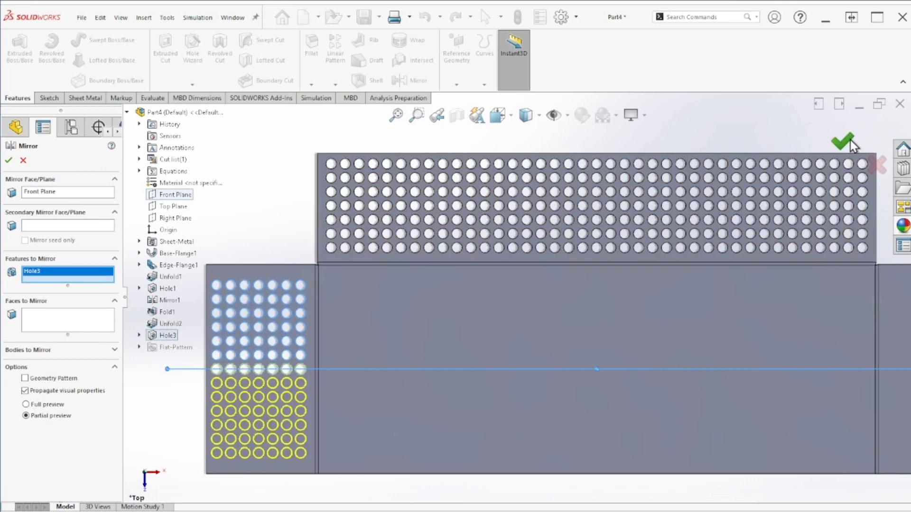
Step: Mirror the mirrored side-wall hole feature about the Right Plane onto the opposite side wall
scroll(411, 343, up, 4)
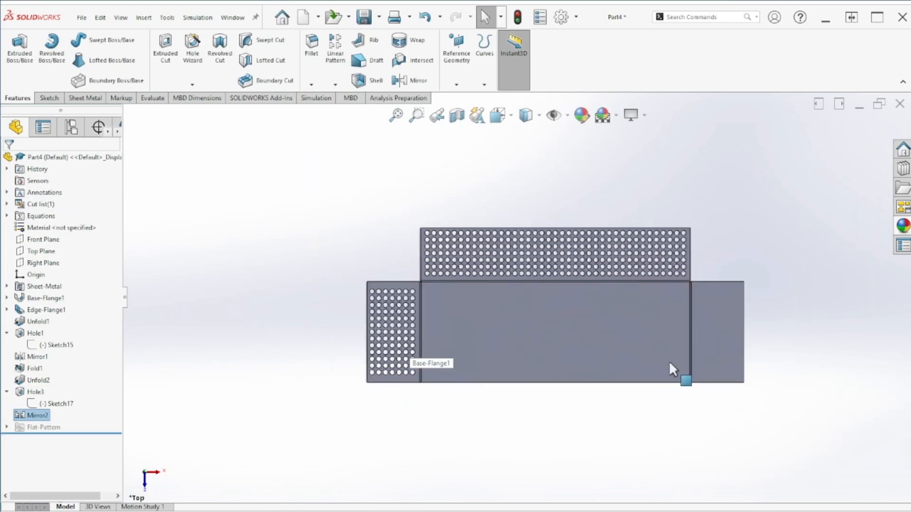
scroll(669, 361, down, 2)
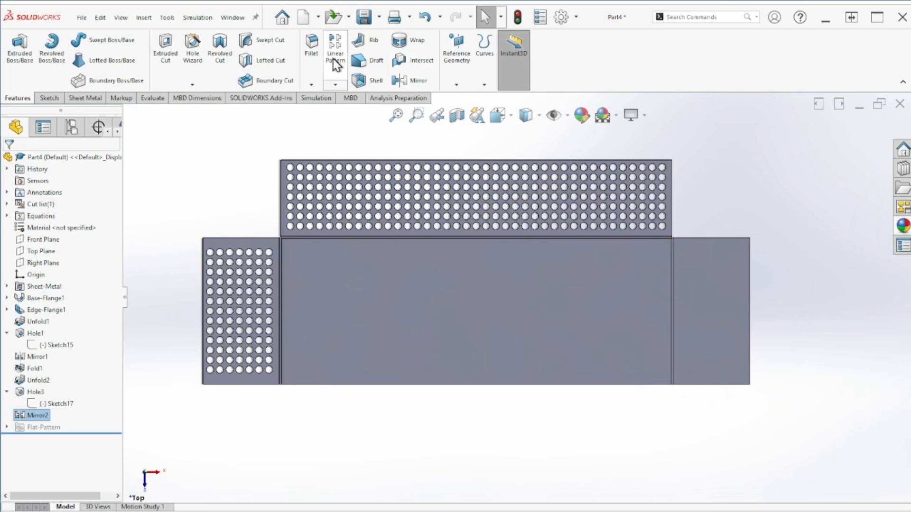
click(338, 86)
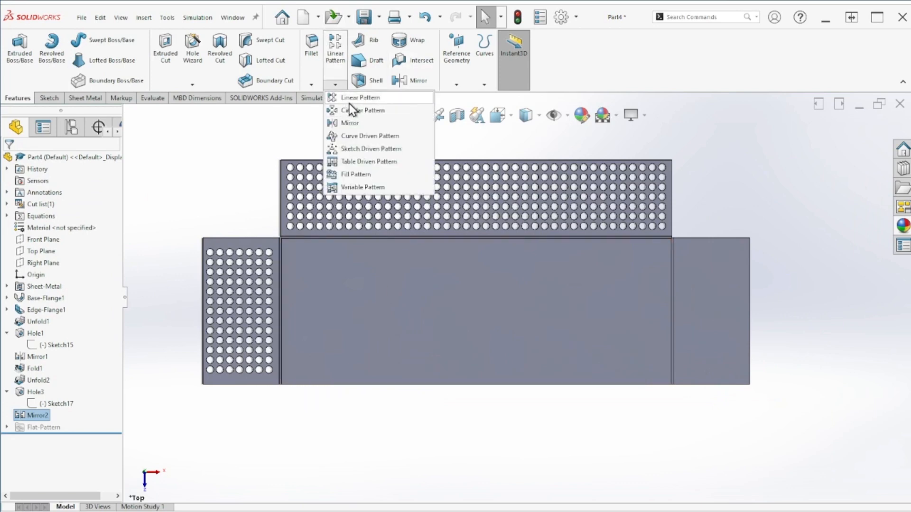
click(351, 124)
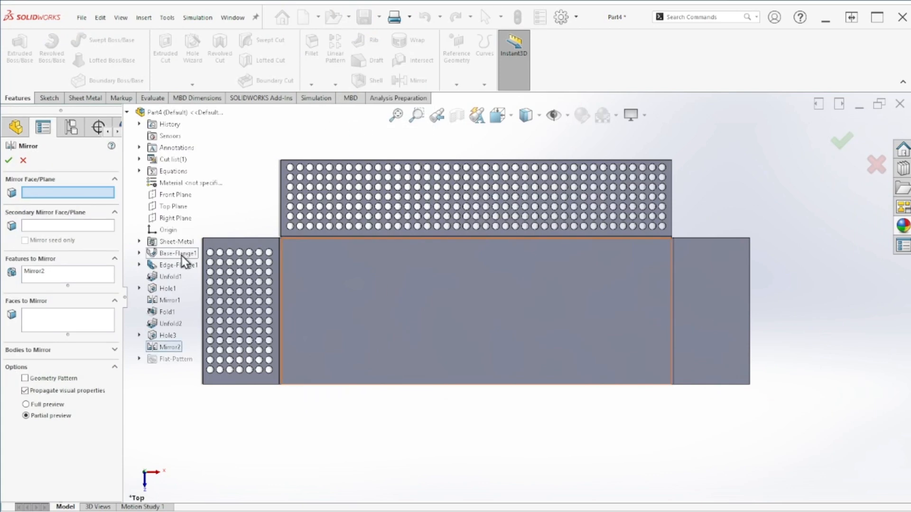
click(164, 221)
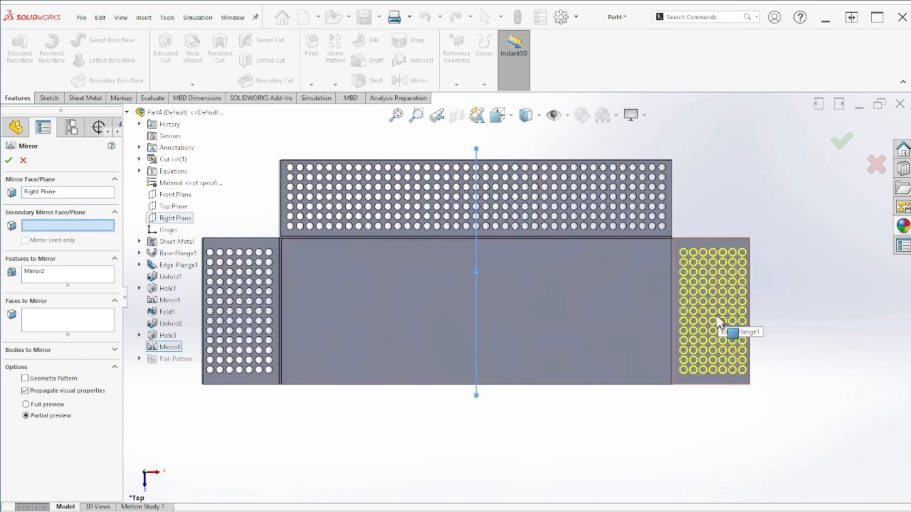
click(840, 141)
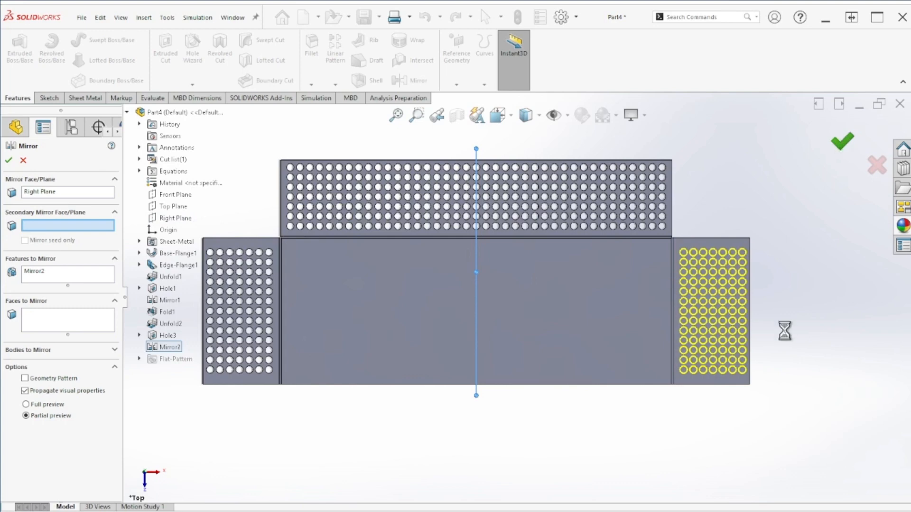
click(409, 292)
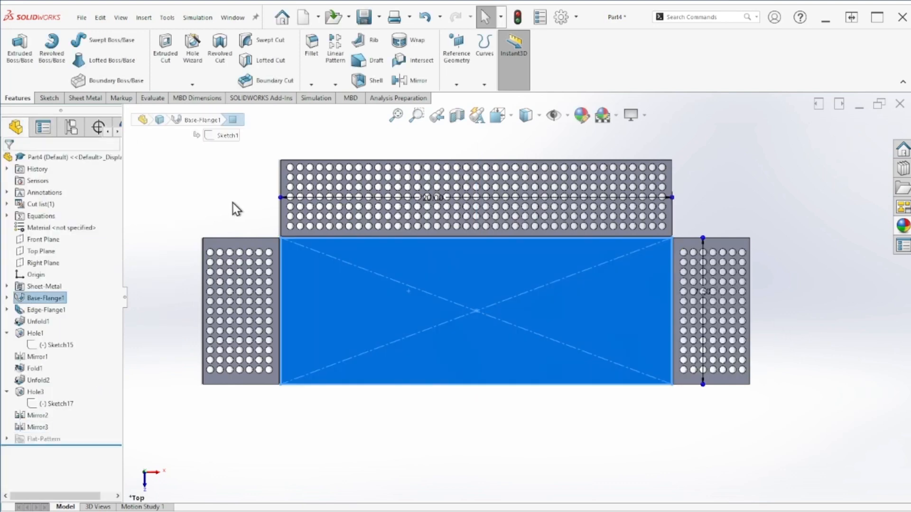
click(196, 184)
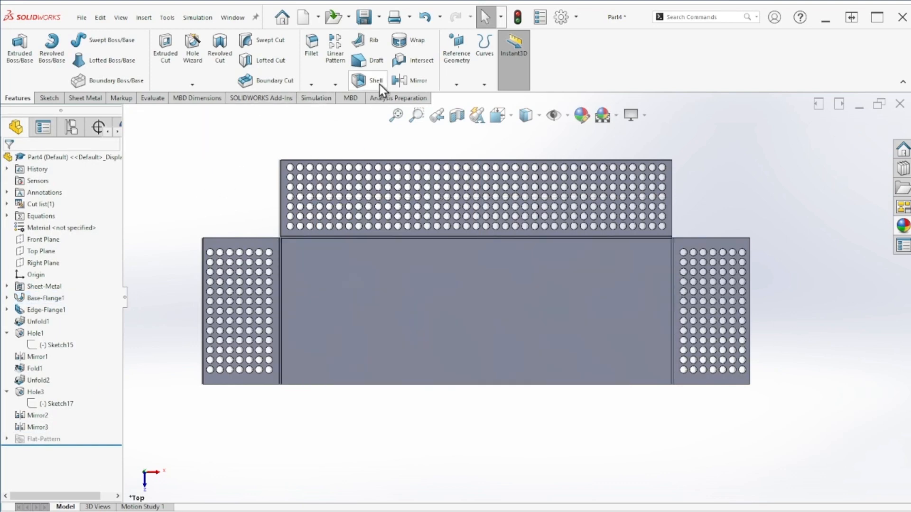
Step: Place a 0.375 in diameter simple hole on the base near its rear left corner with a 0.375 in blind depth
click(87, 98)
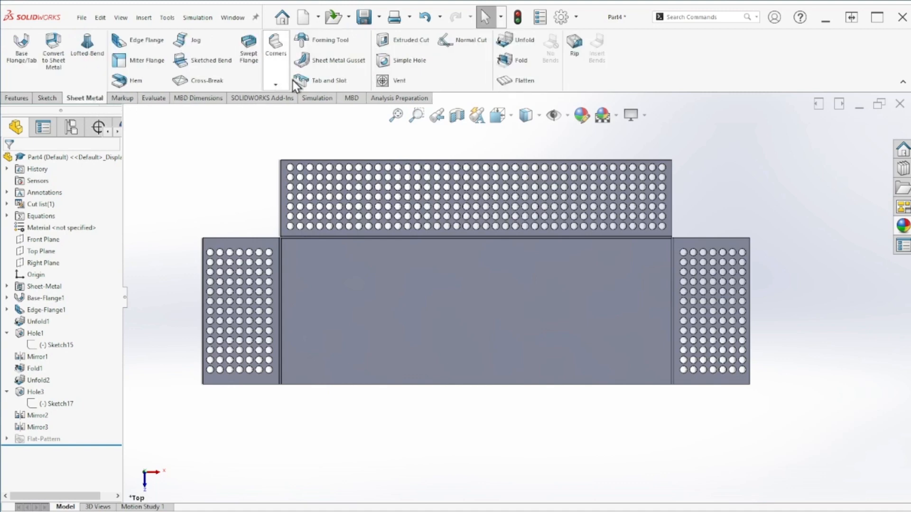
click(407, 67)
click(348, 262)
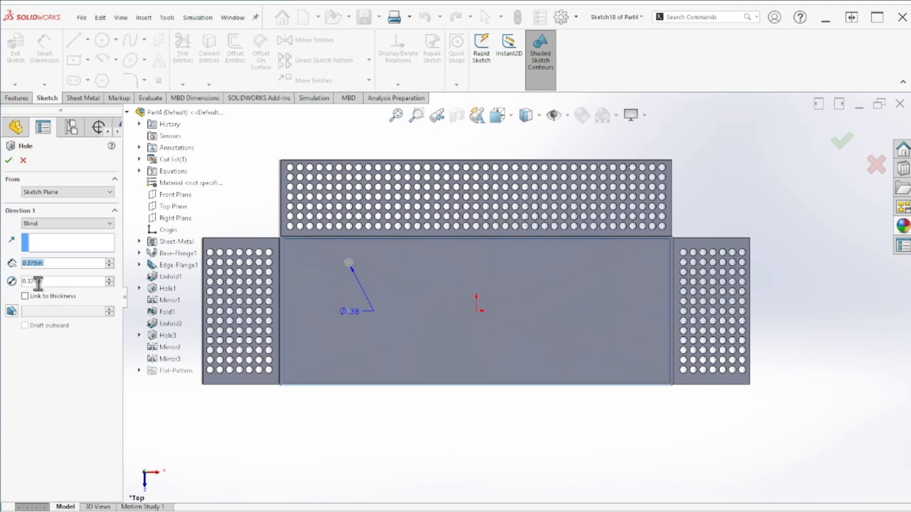
click(9, 162)
click(9, 162)
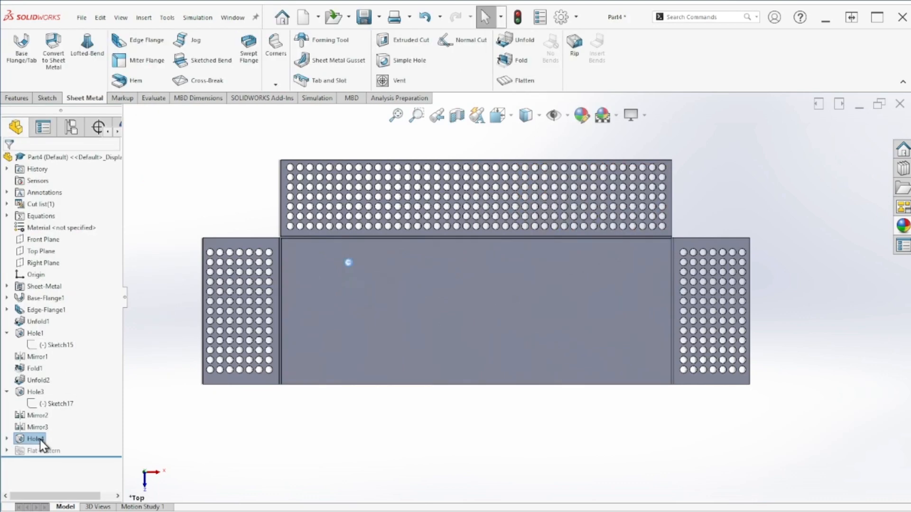
Step: Edit the base hole's sketch and set the circle's horizontal distance from the origin to 0 in
double_click(41, 440)
click(44, 448)
click(51, 415)
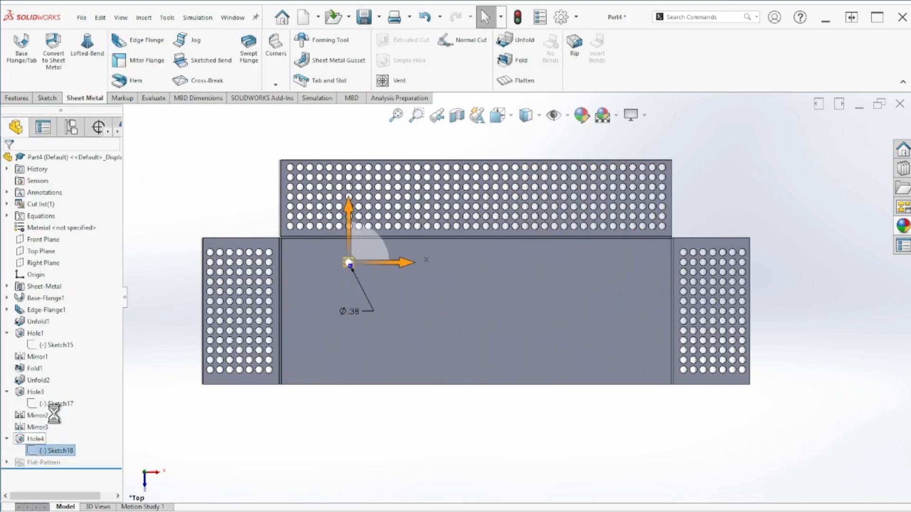
scroll(374, 283, down, 5)
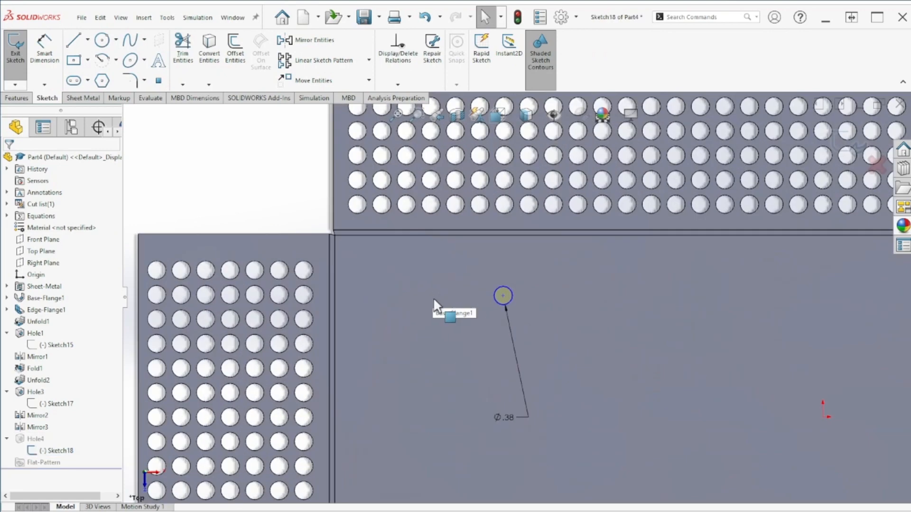
scroll(433, 297, up, 3)
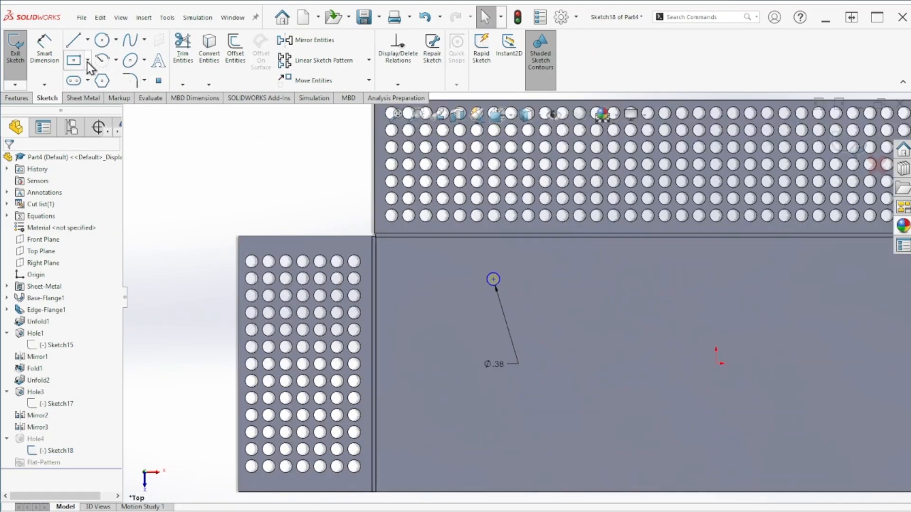
click(53, 55)
click(493, 280)
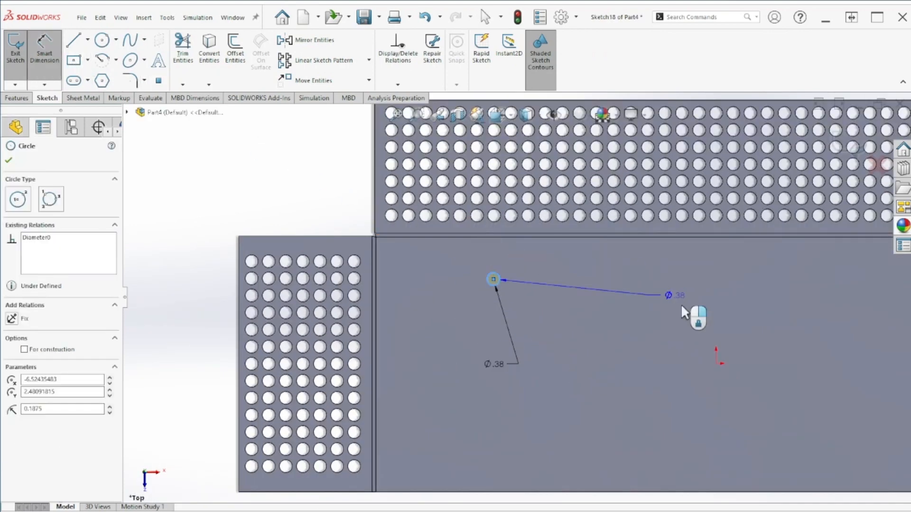
click(716, 363)
click(653, 377)
text(0)
key(Return)
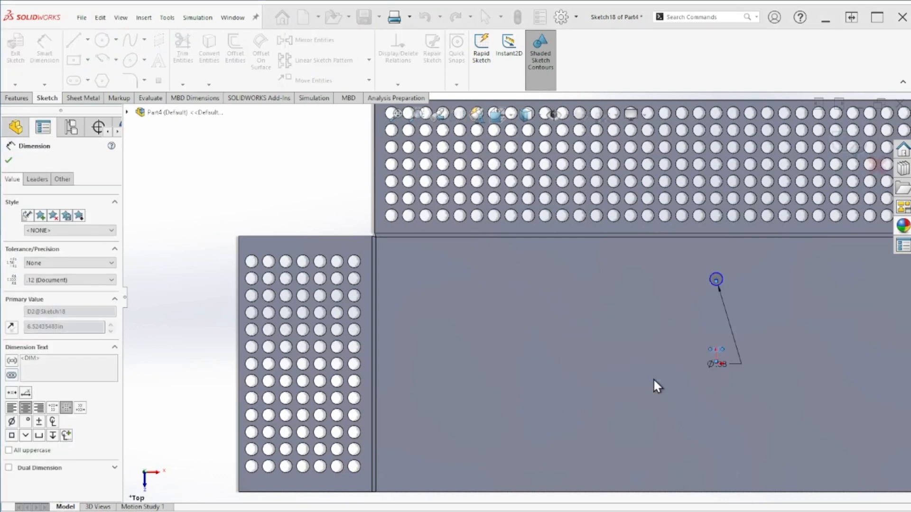
Step: Dimension the base circle 0.375 in from the base's rear bend edge
click(715, 277)
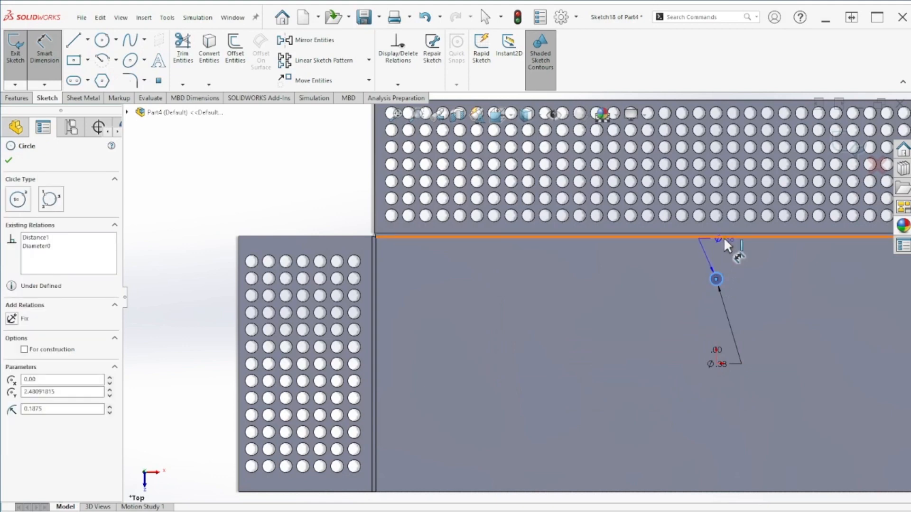
click(724, 237)
click(662, 257)
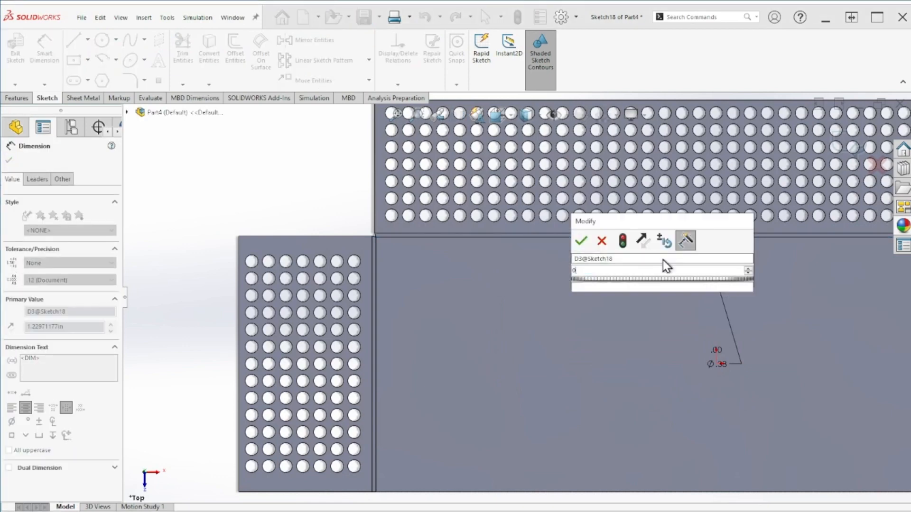
text(0.375)
key(Return)
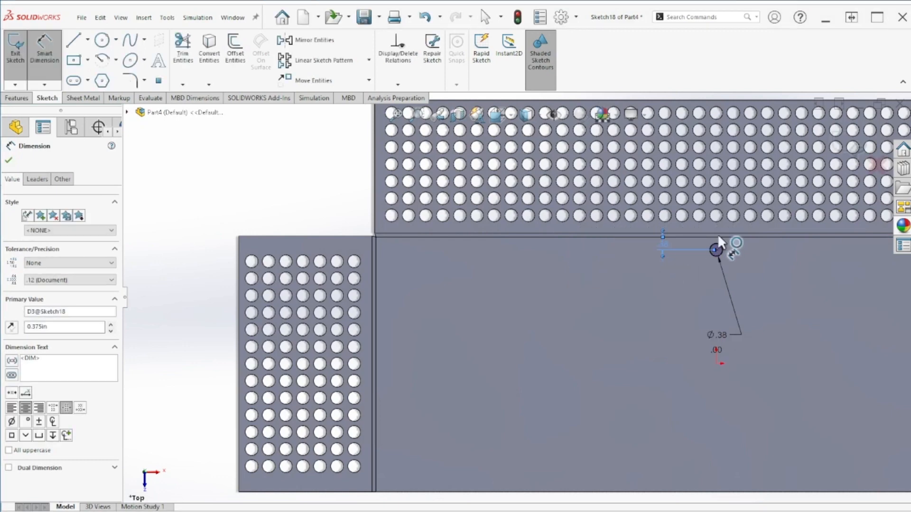
scroll(676, 256, up, 3)
scroll(696, 294, down, 3)
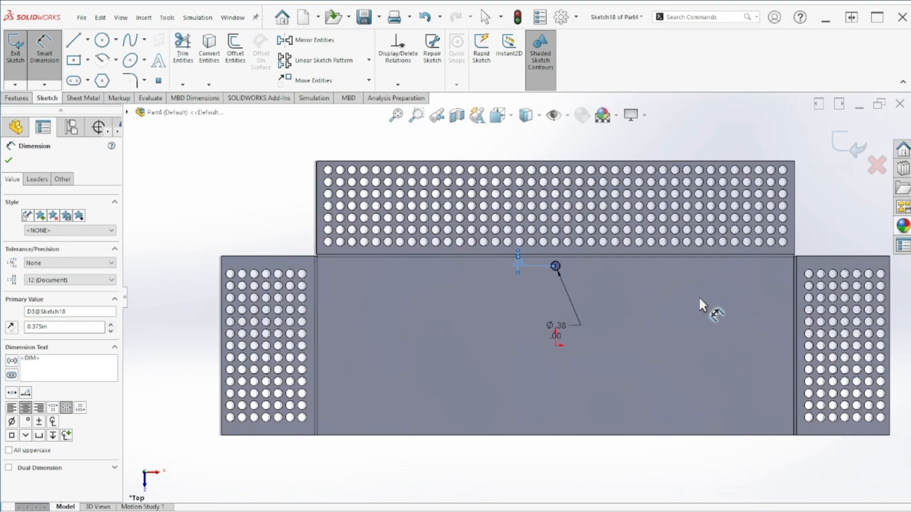
Step: Set up a linear sketch pattern of the base circle along the base's rear and left edges, with 0.5 in spacing in the first direction
click(325, 64)
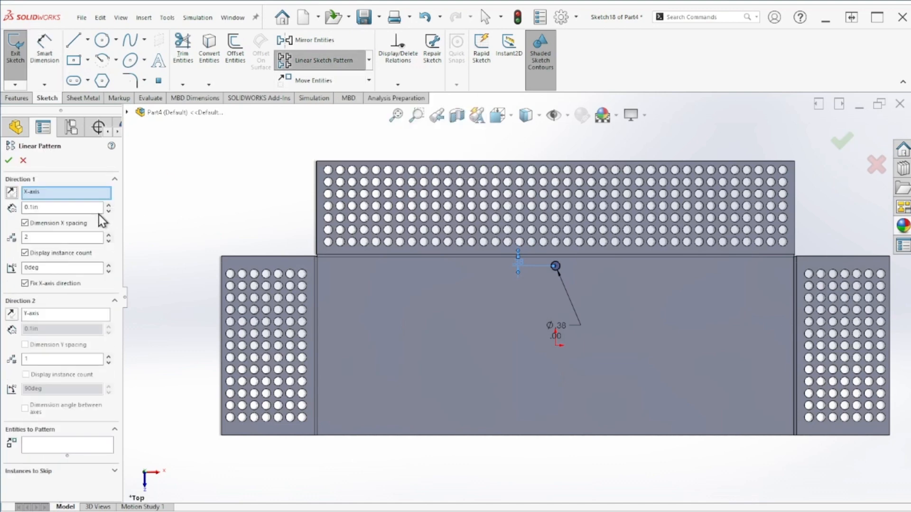
click(87, 209)
text(0.5)
click(46, 238)
click(370, 262)
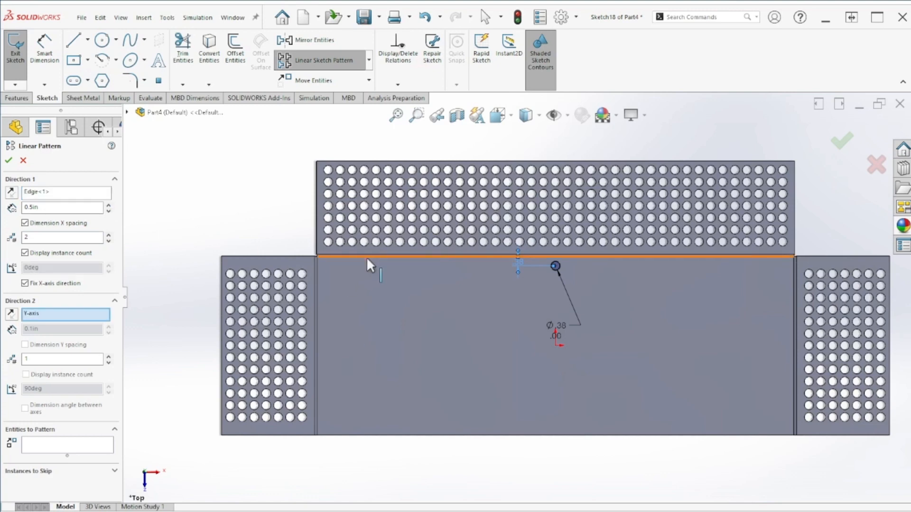
click(318, 284)
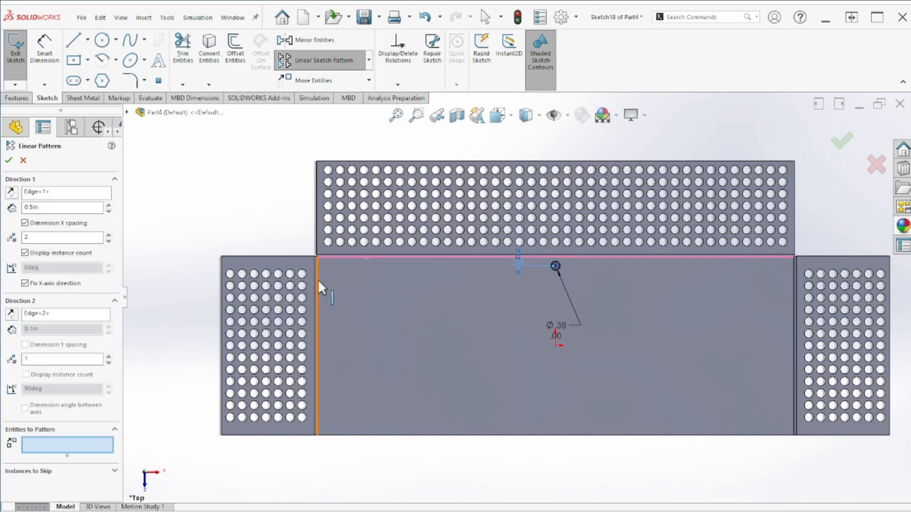
click(556, 266)
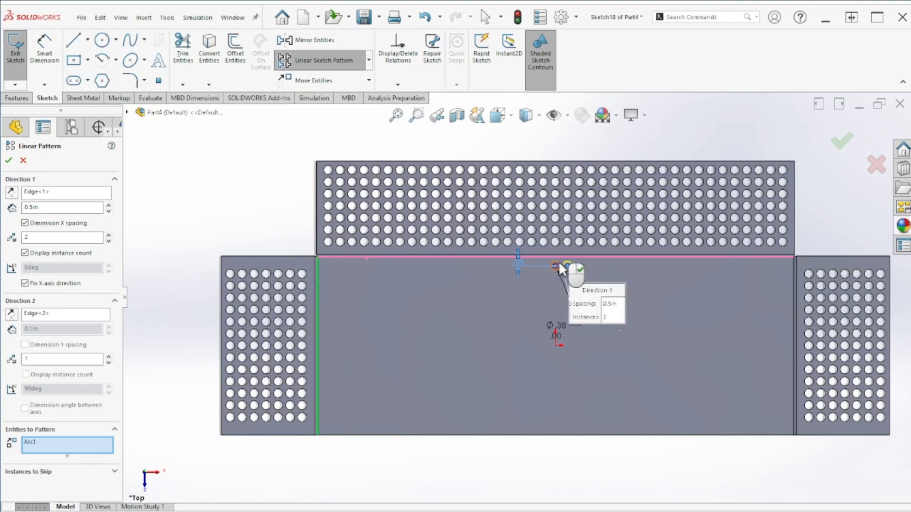
Step: Set the first direction of the base hole pattern to 20 instances
click(109, 234)
click(109, 234)
click(109, 234)
click(108, 233)
click(109, 234)
click(108, 234)
click(109, 234)
click(109, 234)
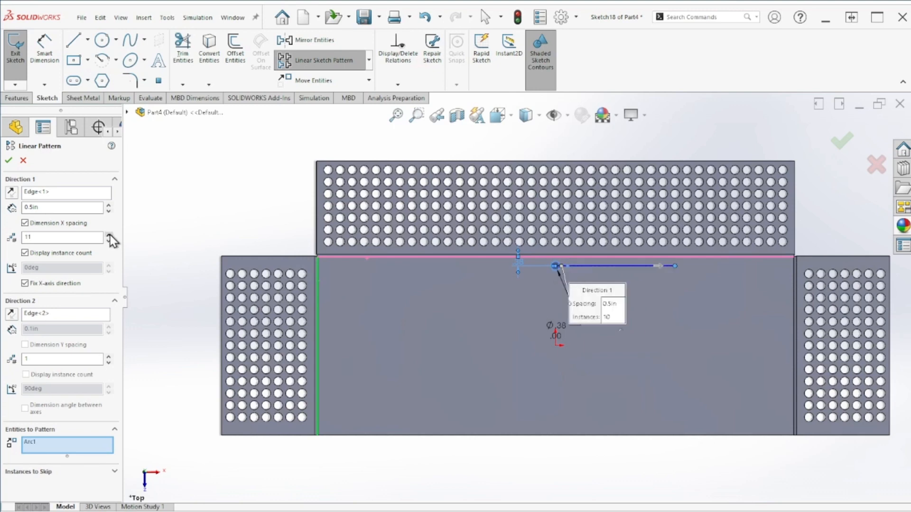
click(109, 234)
click(109, 234)
click(109, 234)
click(109, 234)
click(109, 234)
click(109, 233)
click(109, 234)
click(109, 234)
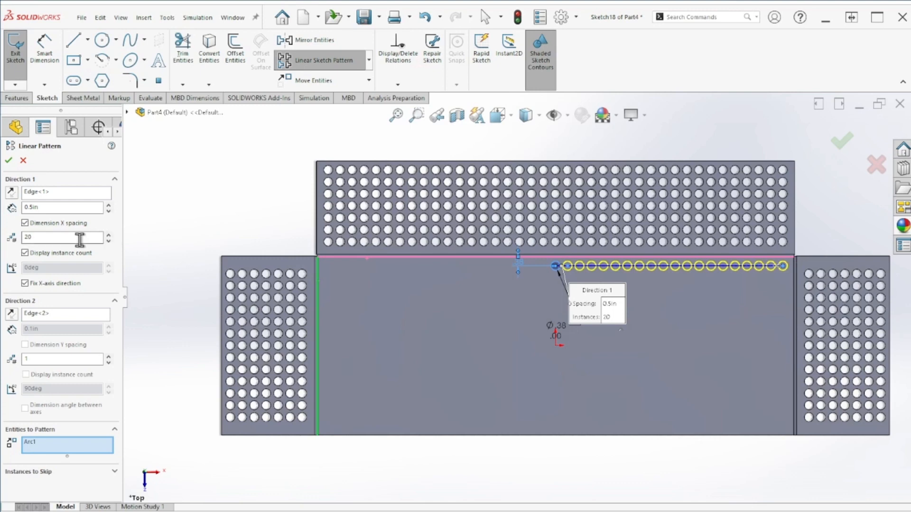
Step: Give the second pattern direction 6 instances at 0.5 in spacing and reverse it towards the front of the base
click(109, 356)
click(108, 356)
click(109, 355)
click(109, 356)
click(109, 356)
click(81, 328)
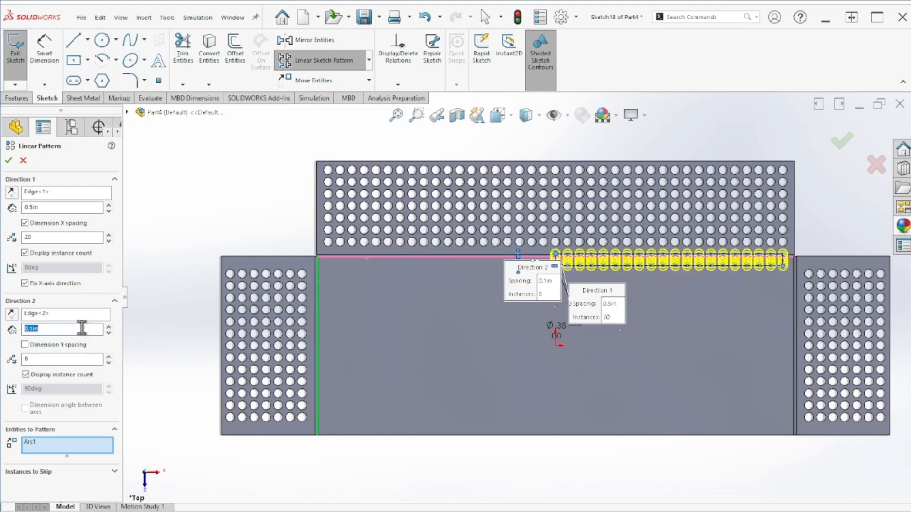
text(0.5)
key(Return)
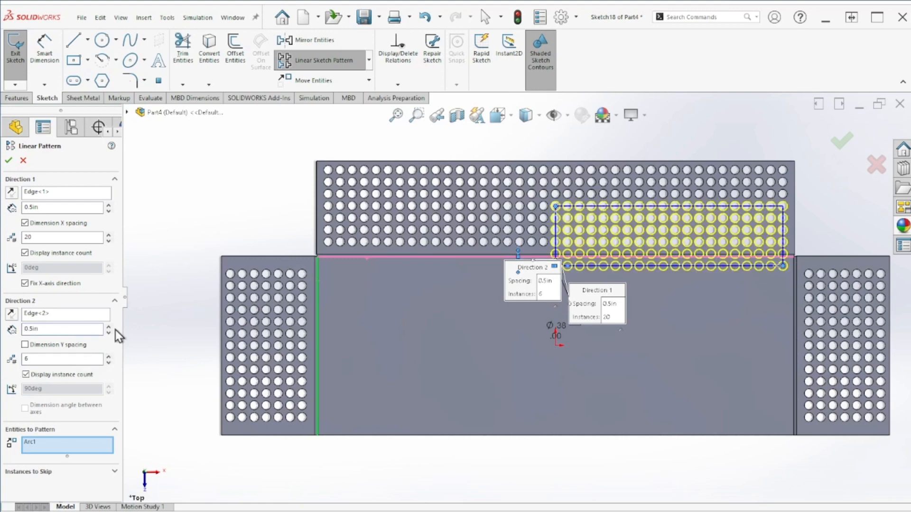
click(11, 315)
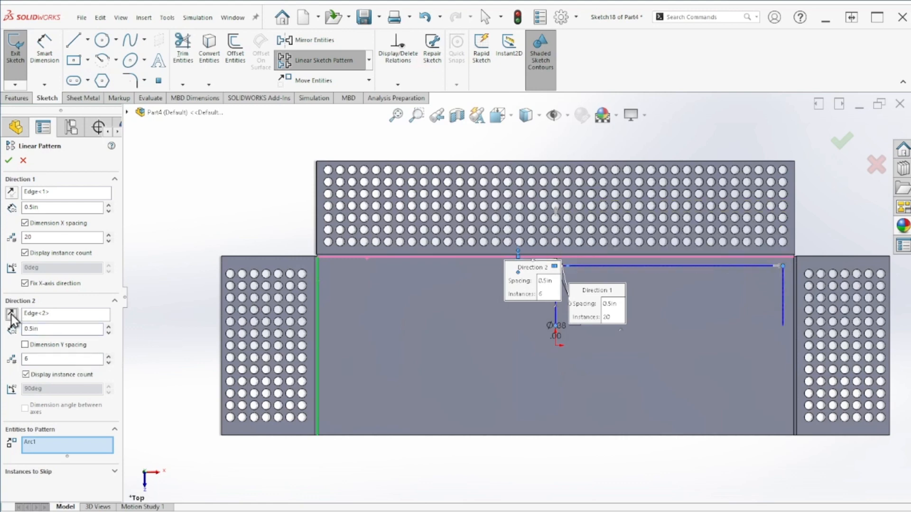
Step: Raise the second direction to 14 instances, then finish the base hole pattern and its sketch
click(109, 356)
click(109, 357)
click(109, 356)
click(109, 357)
click(109, 357)
click(109, 356)
click(109, 356)
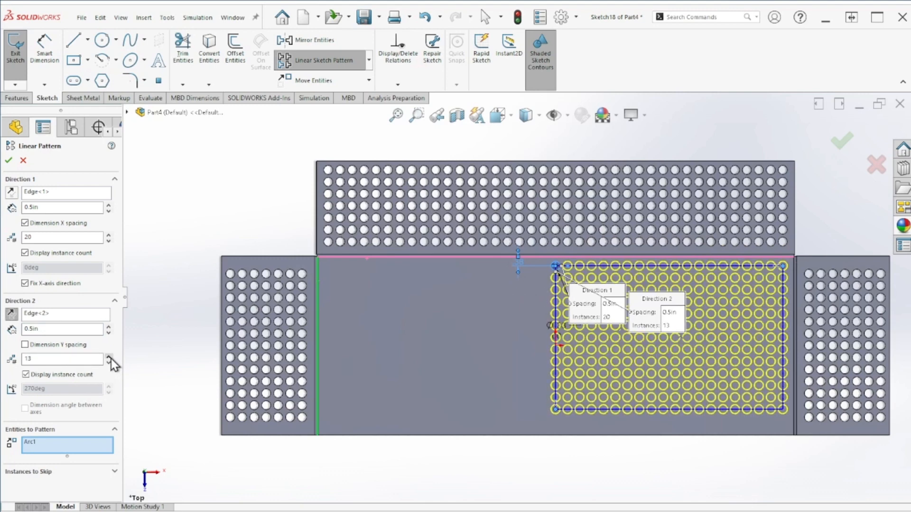
click(109, 357)
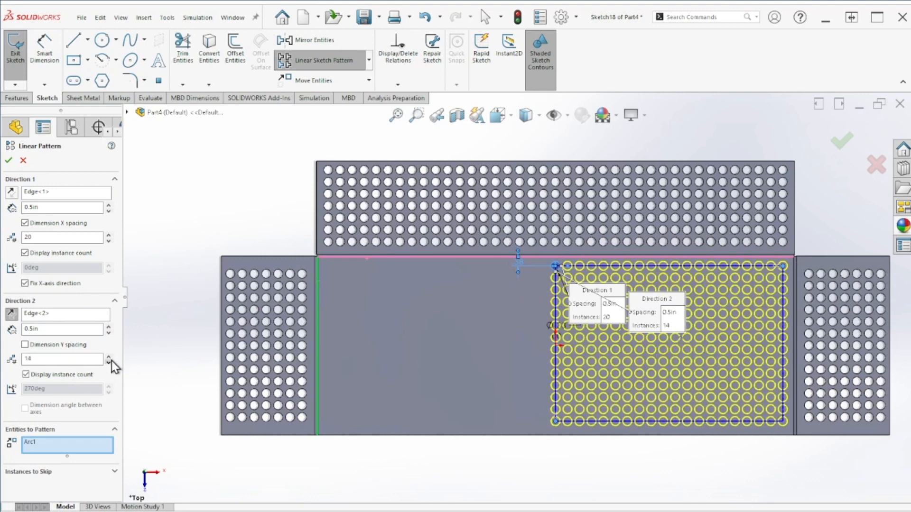
click(842, 141)
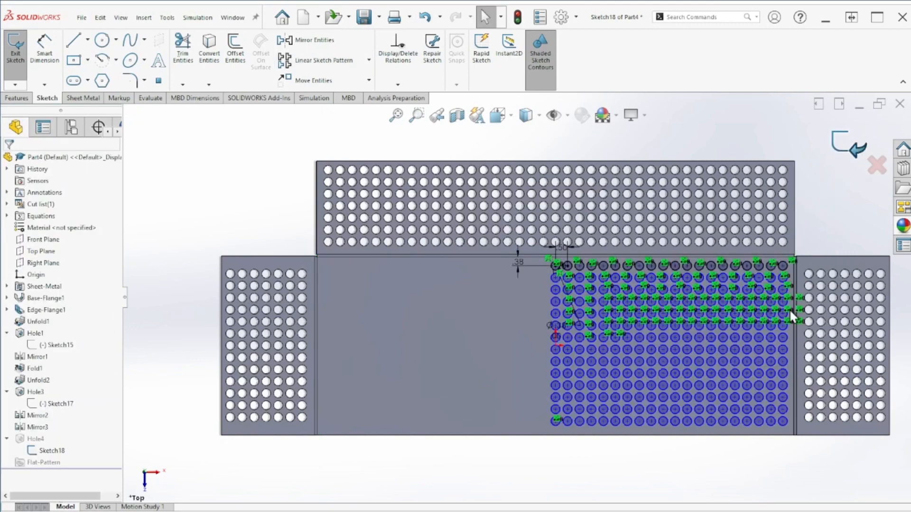
key(z)
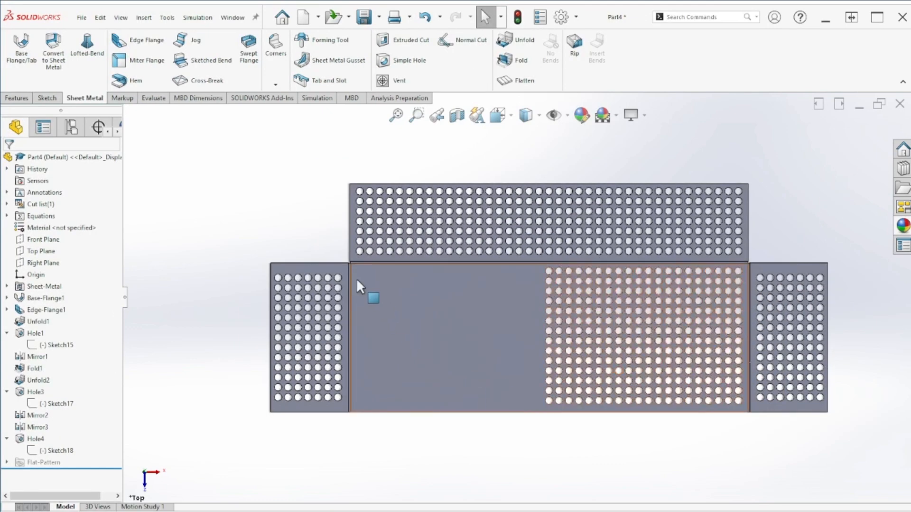
Step: Mirror the base hole feature about the Right Plane and show the part in isometric view
click(17, 98)
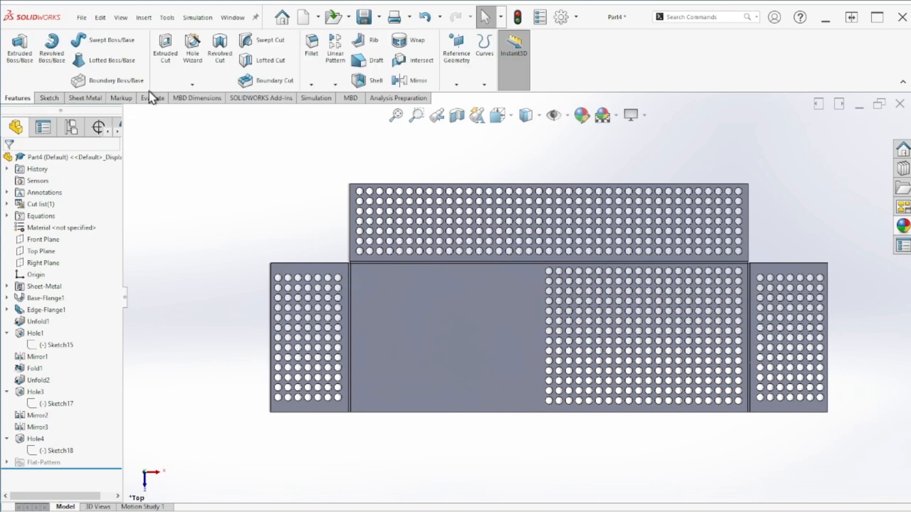
click(334, 89)
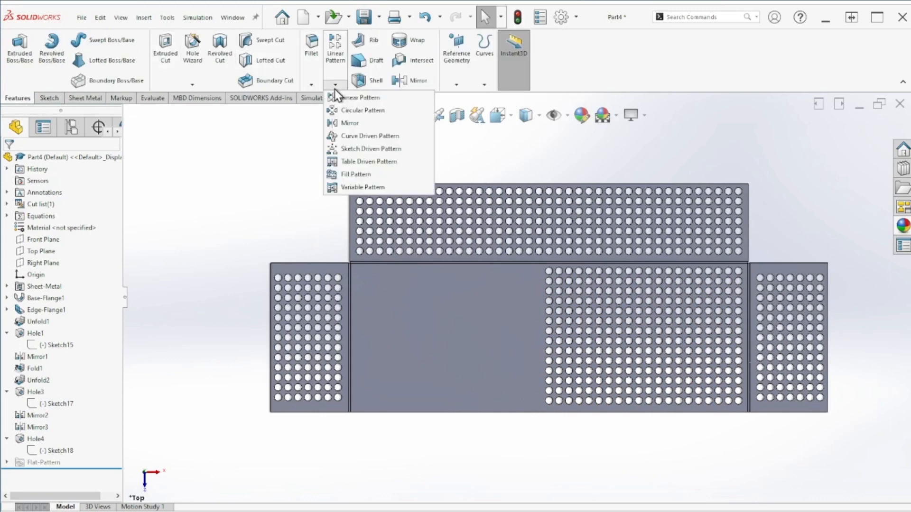
click(363, 125)
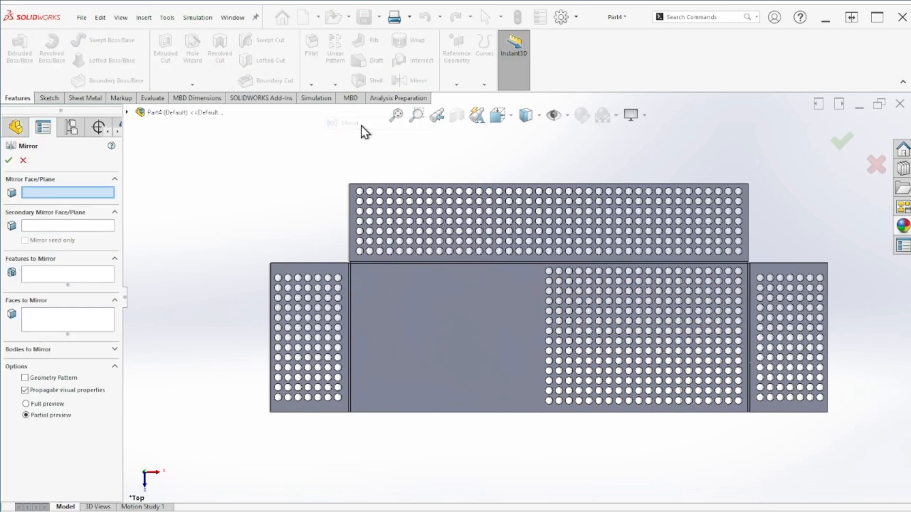
click(128, 111)
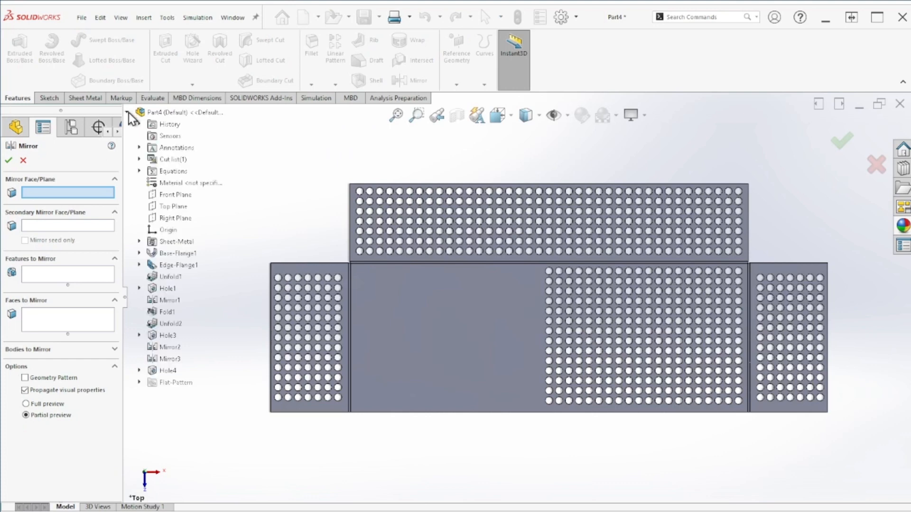
click(170, 215)
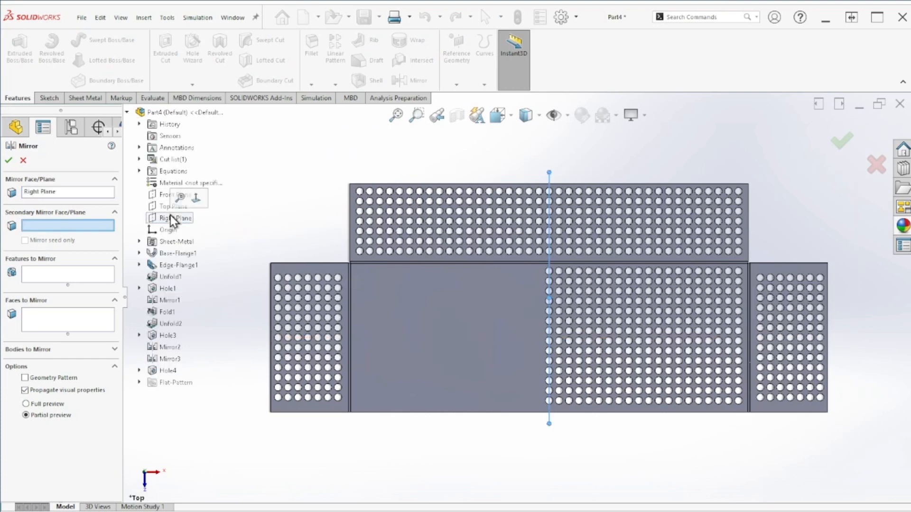
click(81, 280)
click(168, 371)
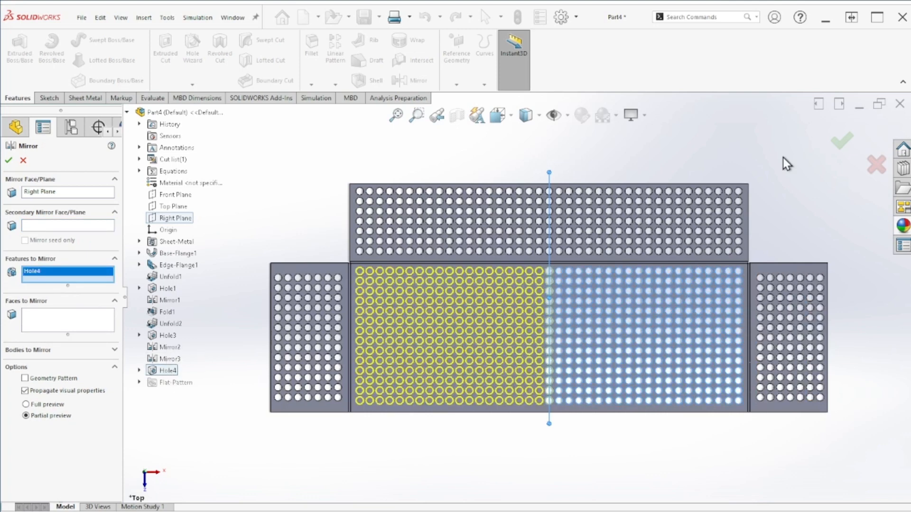
click(841, 141)
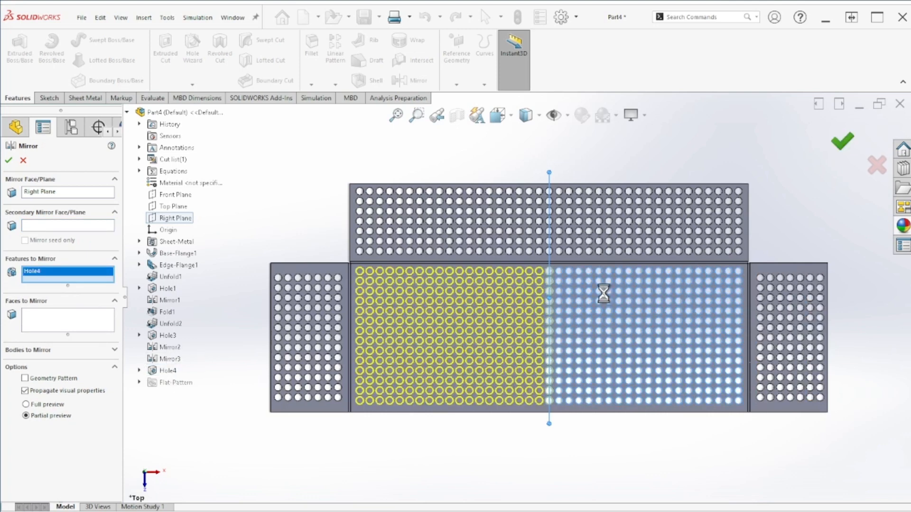
key(ctrl+7)
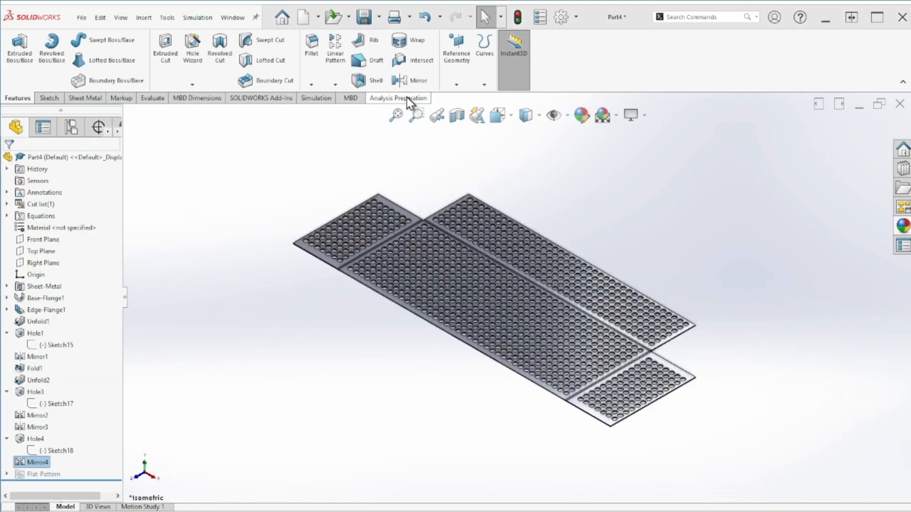
click(86, 100)
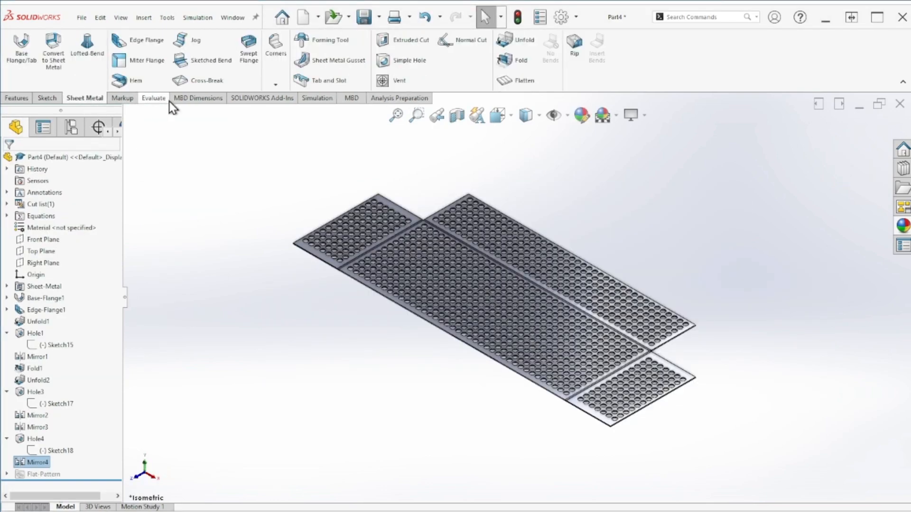
click(526, 43)
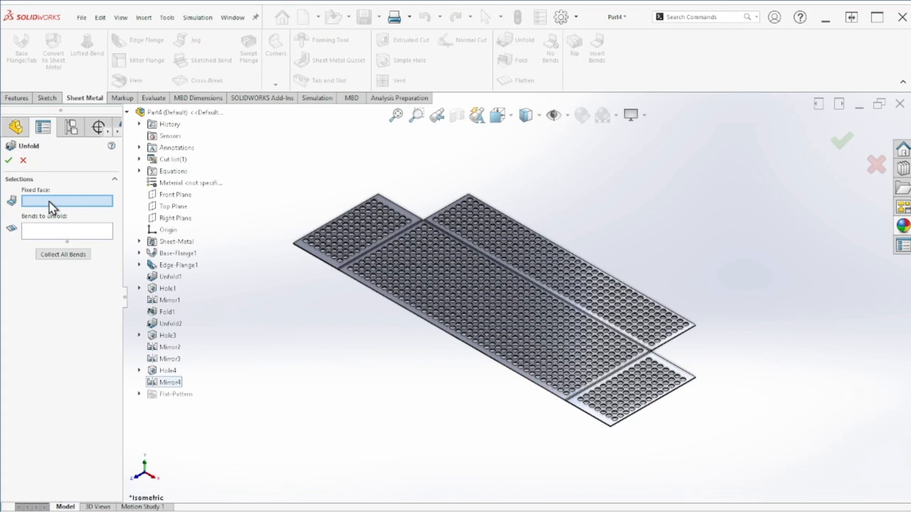
click(443, 284)
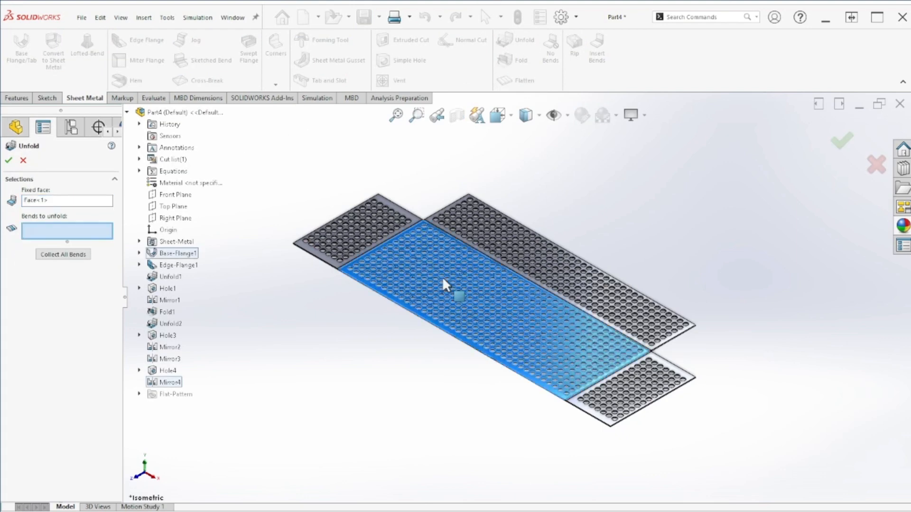
click(50, 257)
key(Escape)
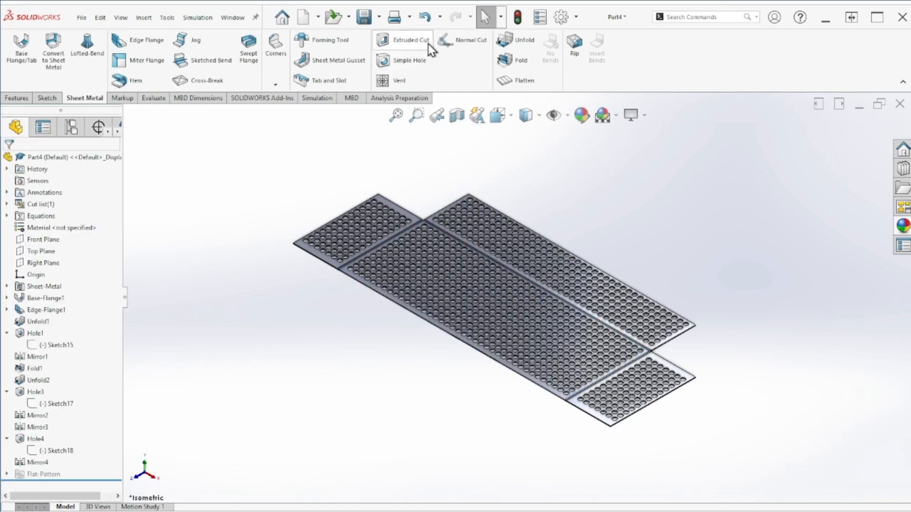
Step: Fold all three edge bends with the perforated base face fixed, and show the bin in isometric view
click(525, 66)
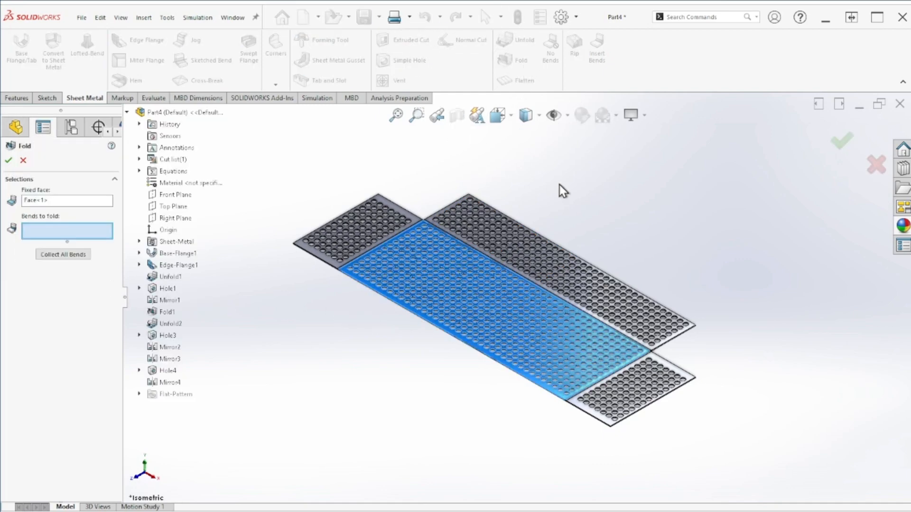
click(62, 252)
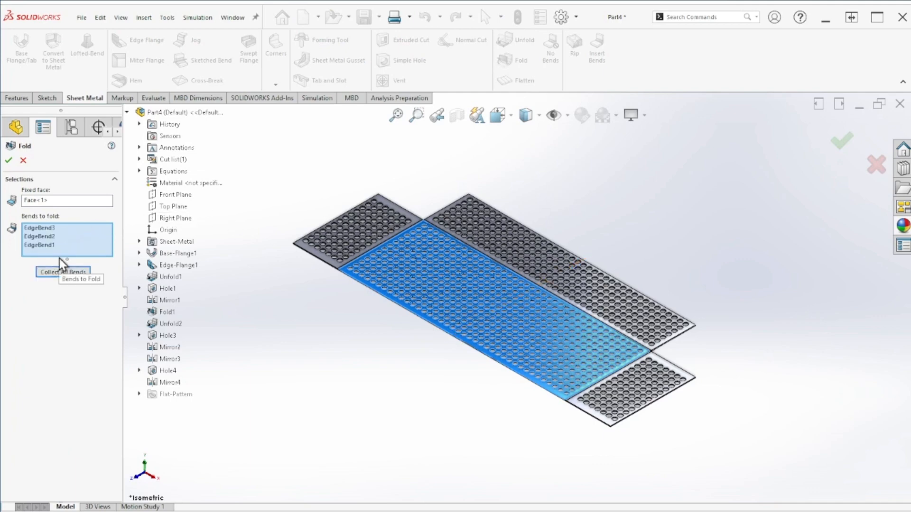
click(8, 161)
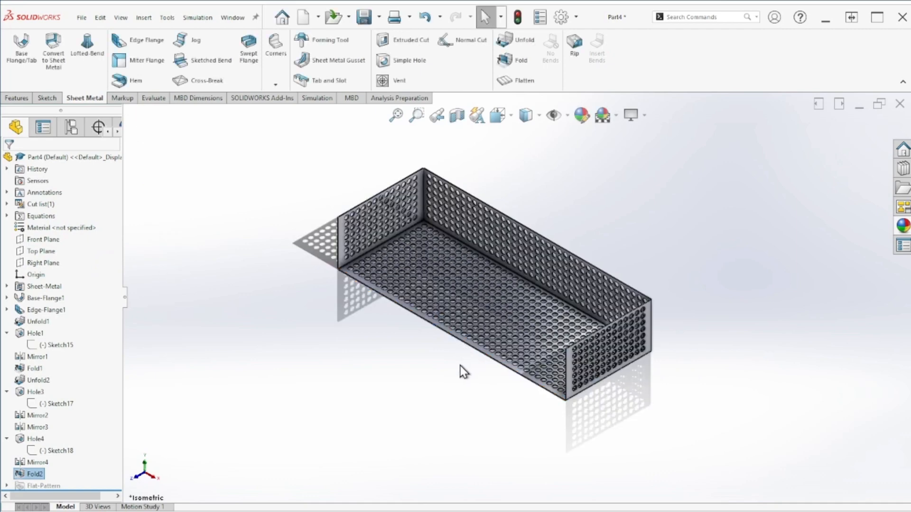
middle_drag(564, 337, 558, 369)
key(ctrl+7)
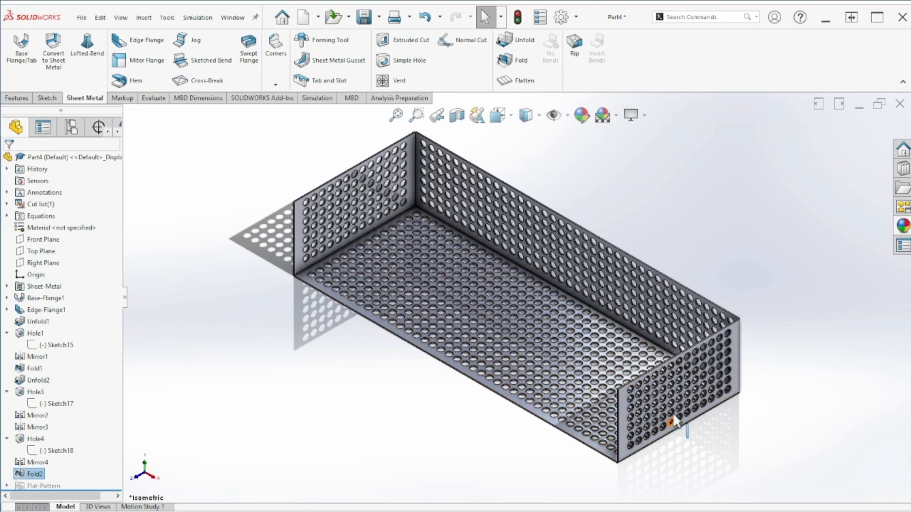
Step: Examine the divider panels and their dark frame strips in the reference picture Bin Image.PNG
drag(910, 130, 236, 76)
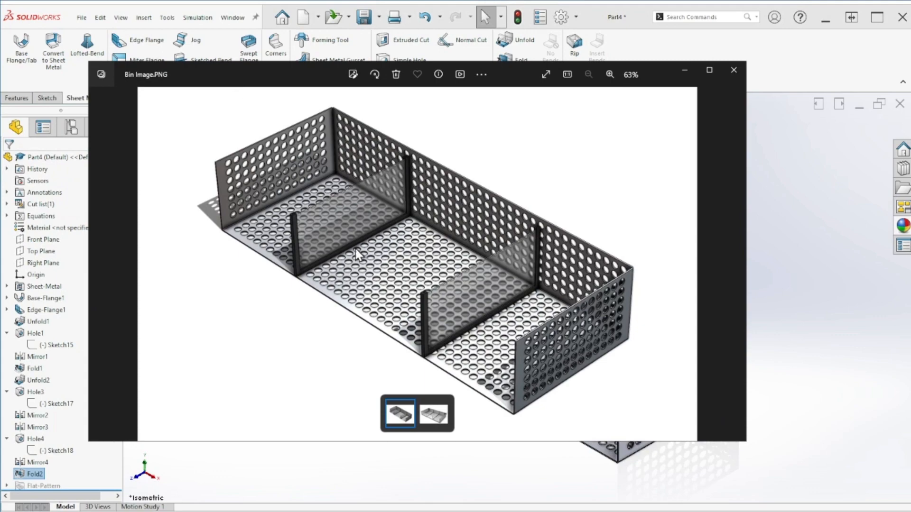
scroll(293, 217, up, 8)
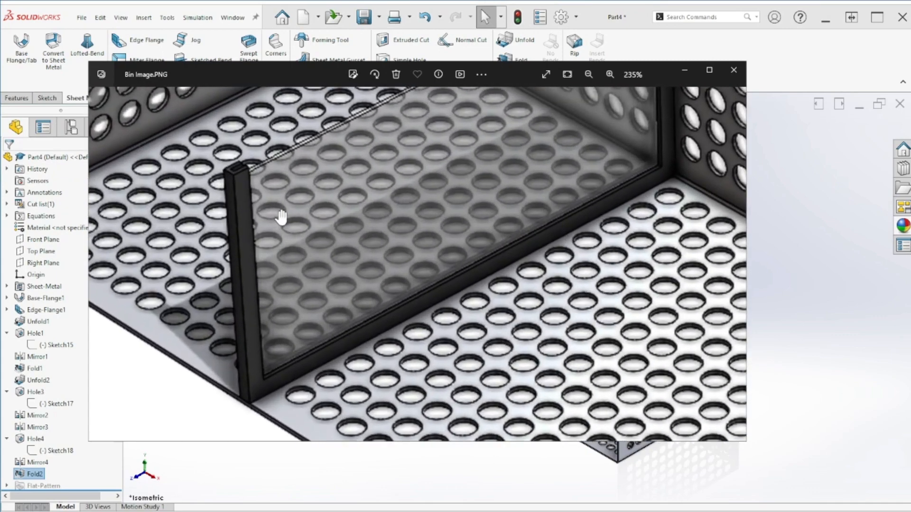
scroll(290, 207, up, 2)
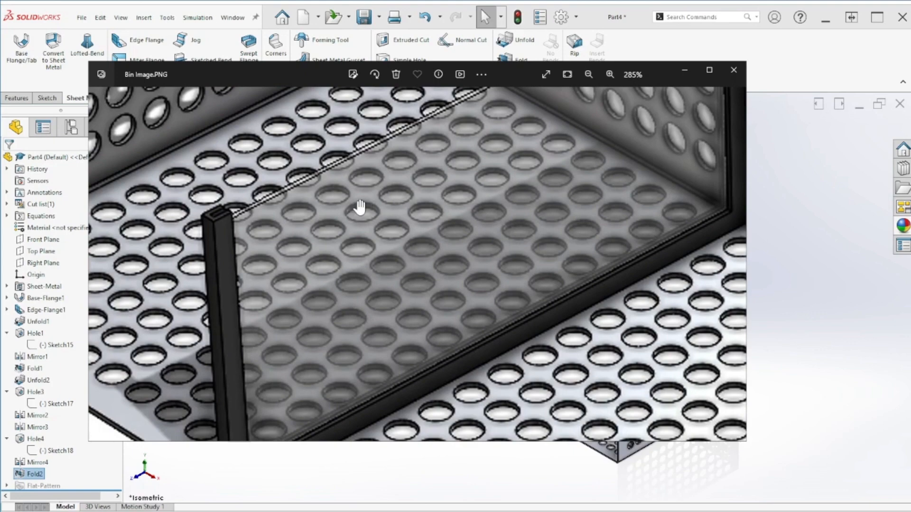
scroll(220, 227, down, 2)
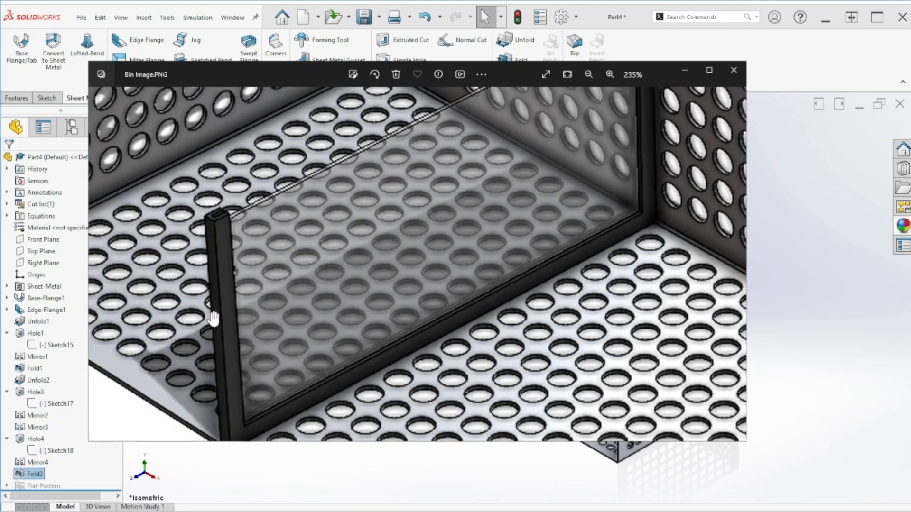
scroll(362, 228, down, 1)
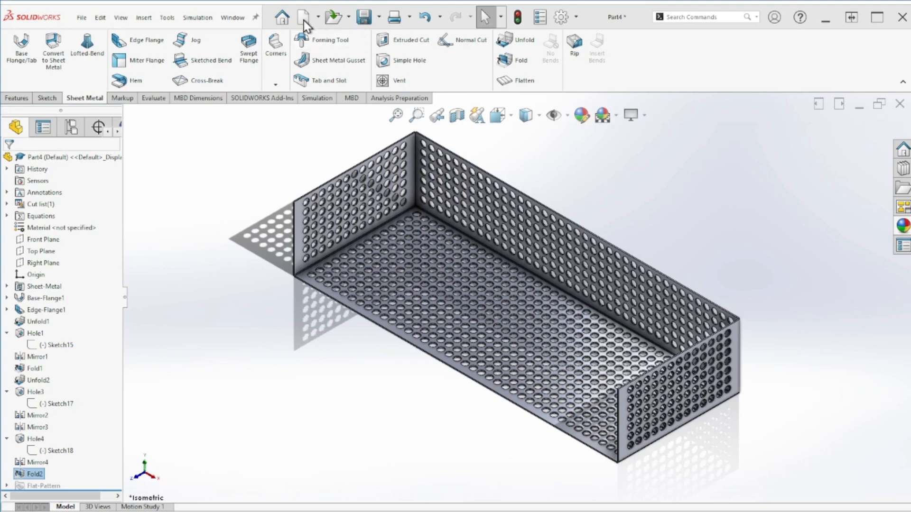
Step: Create a new part and start a sketch on the Right Plane
click(302, 17)
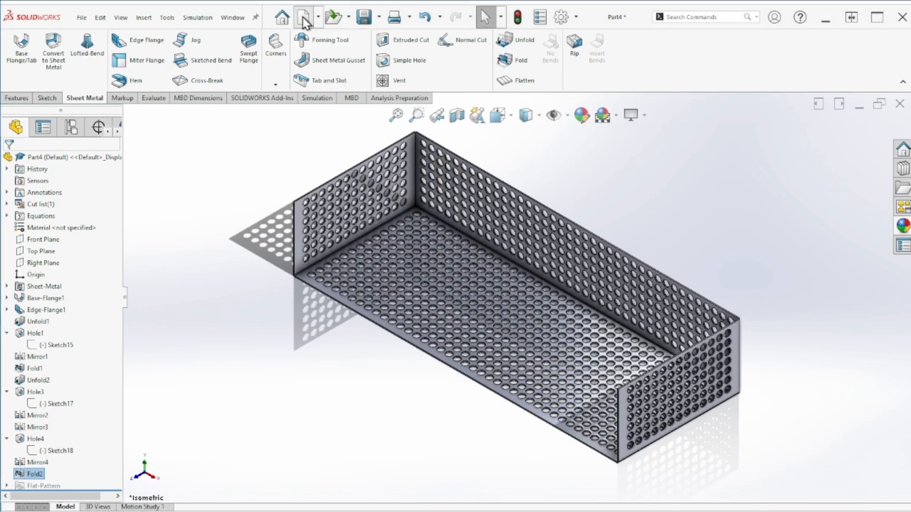
click(423, 414)
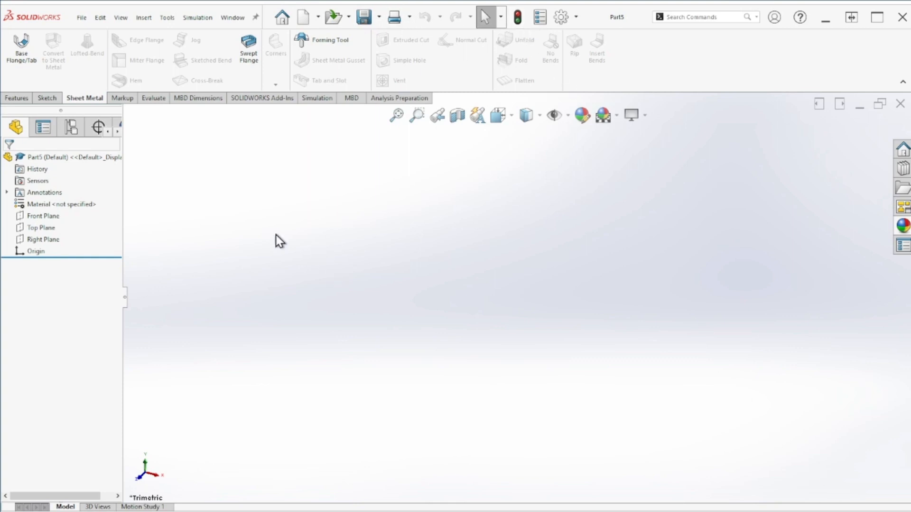
click(18, 99)
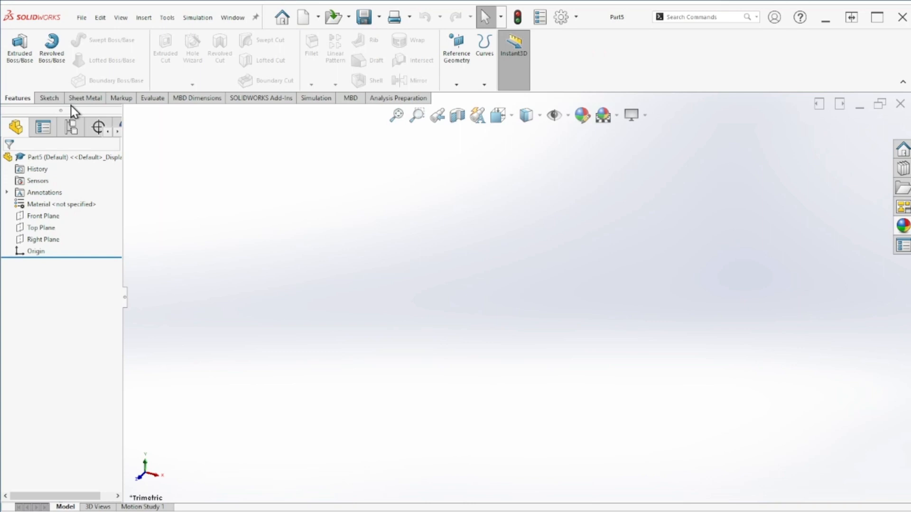
click(45, 99)
click(16, 56)
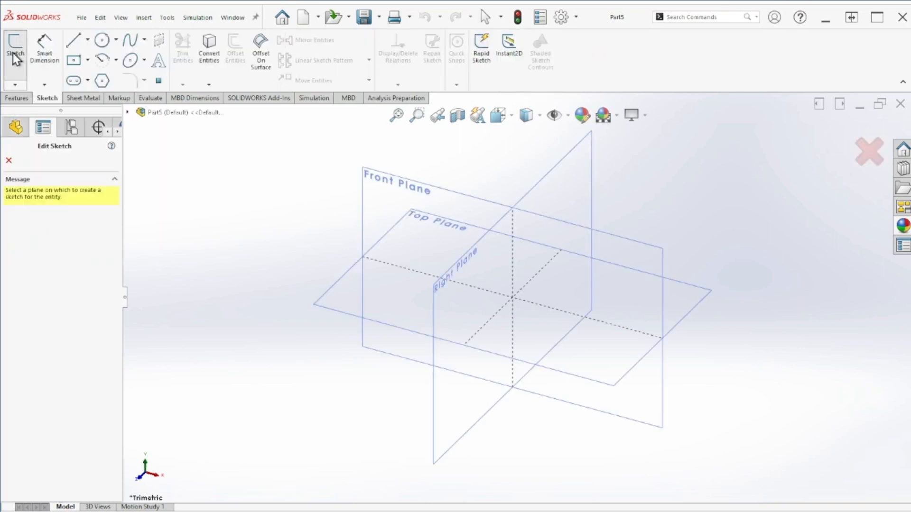
click(545, 190)
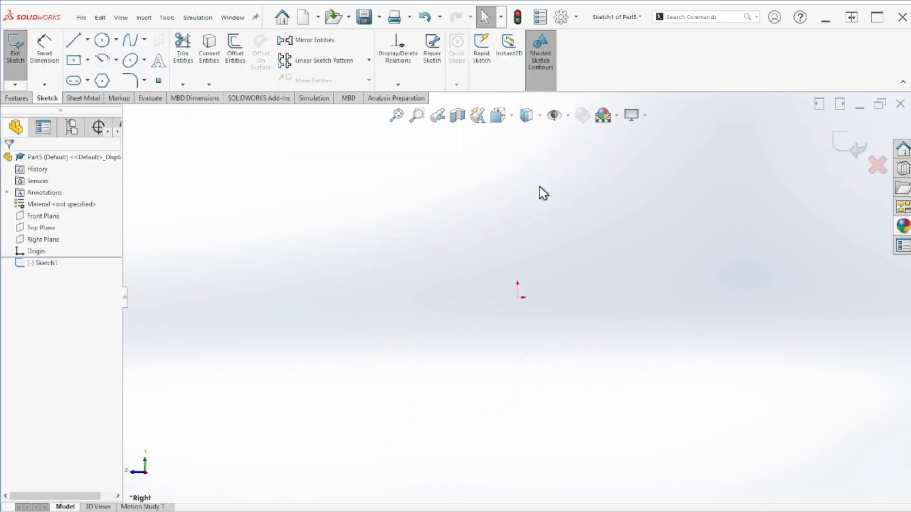
Step: Sketch a center rectangle about 8.03 in wide and 3.38 in high, centred on the origin
click(74, 61)
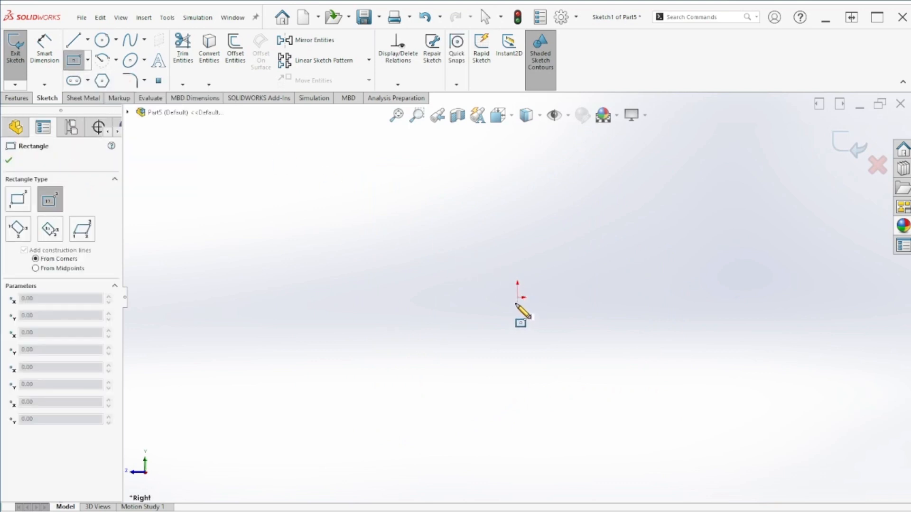
click(517, 297)
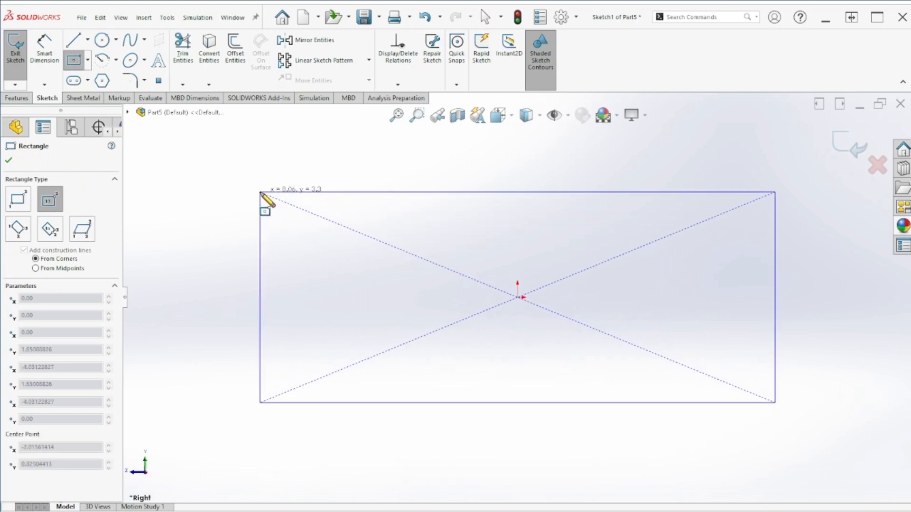
click(261, 190)
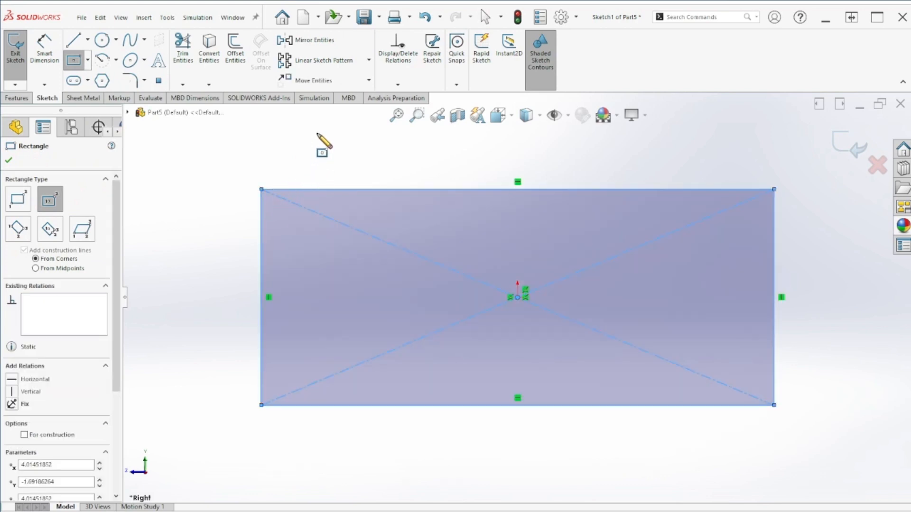
Step: Dimension the rectangle 7.5 in wide and 3.5 in high, then finish the sketch
right_drag(318, 135, 325, 108)
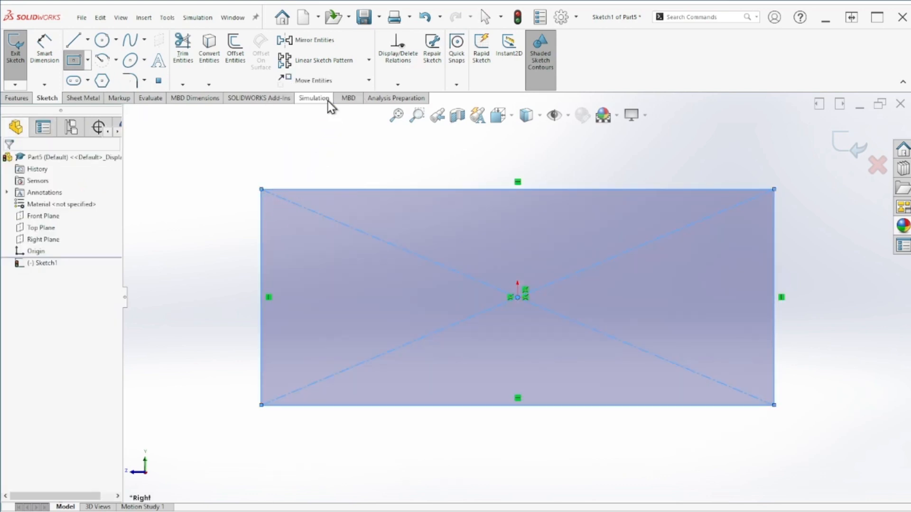
click(387, 189)
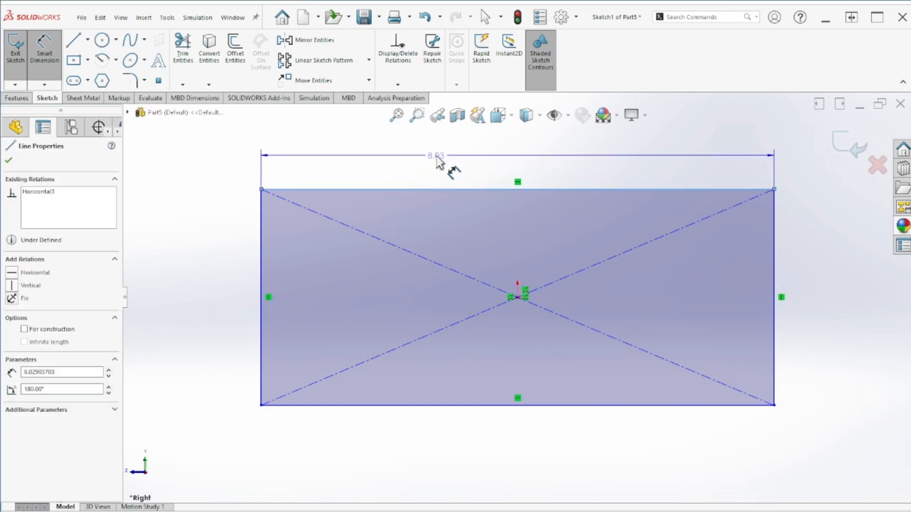
click(435, 161)
text(7.5)
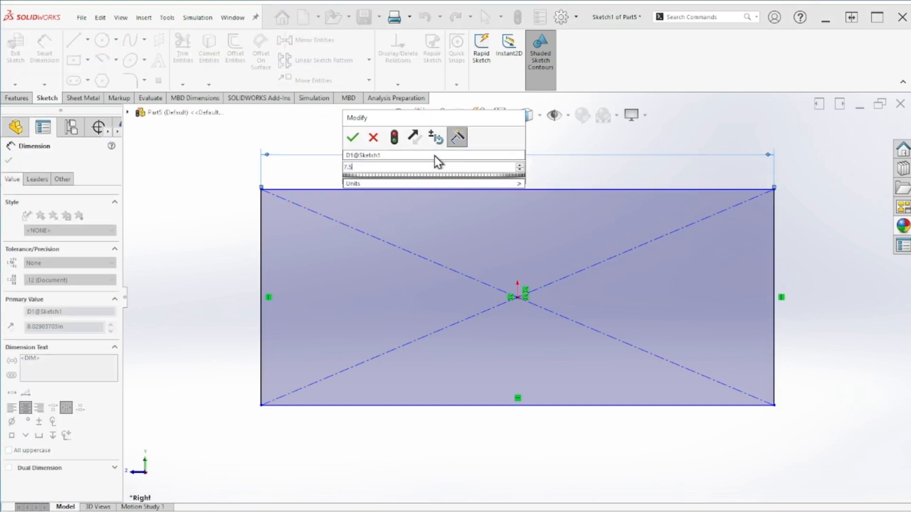
key(Return)
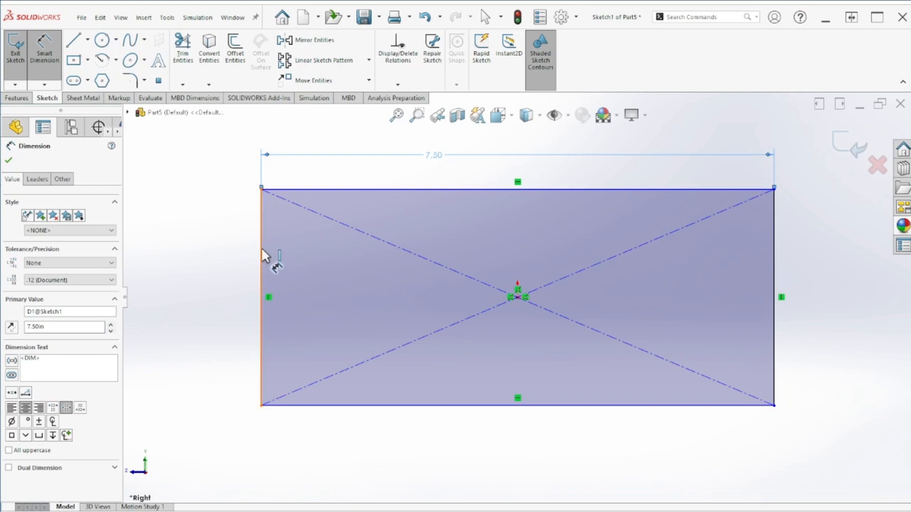
click(261, 247)
click(214, 291)
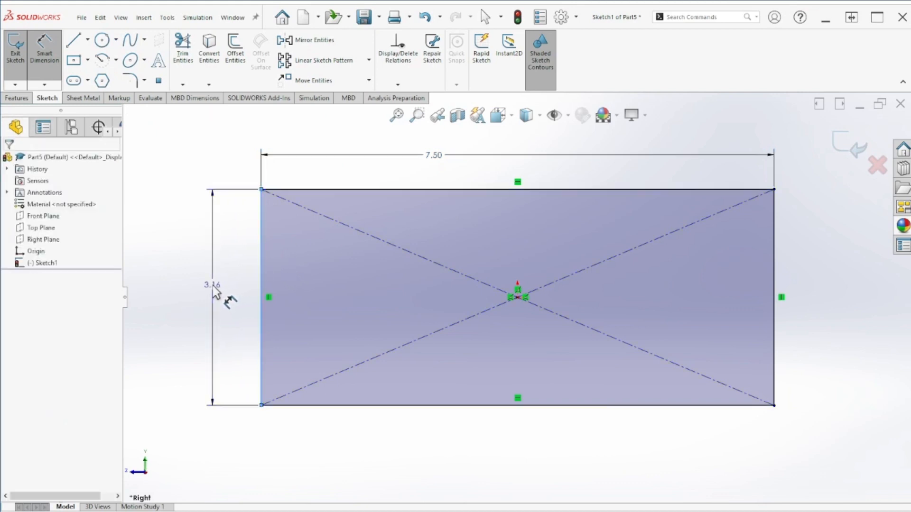
text(3.5)
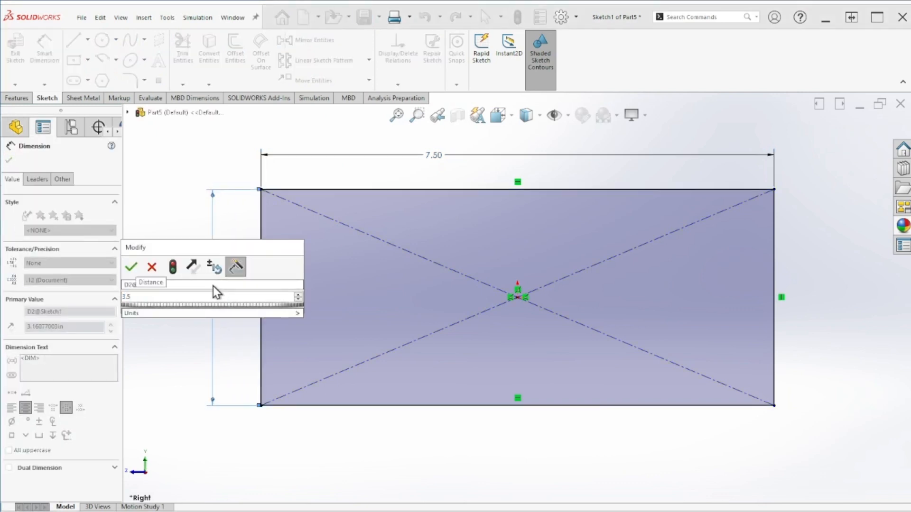
key(Return)
scroll(224, 338, up, 1)
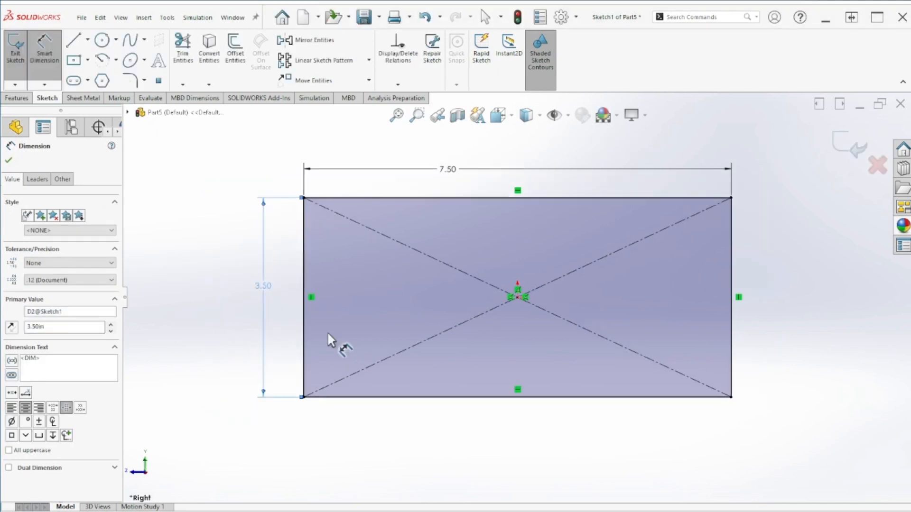
click(842, 147)
Step: Extrude the rectangle 0.1875 in with the Mid Plane end condition to form the divider plate
click(19, 99)
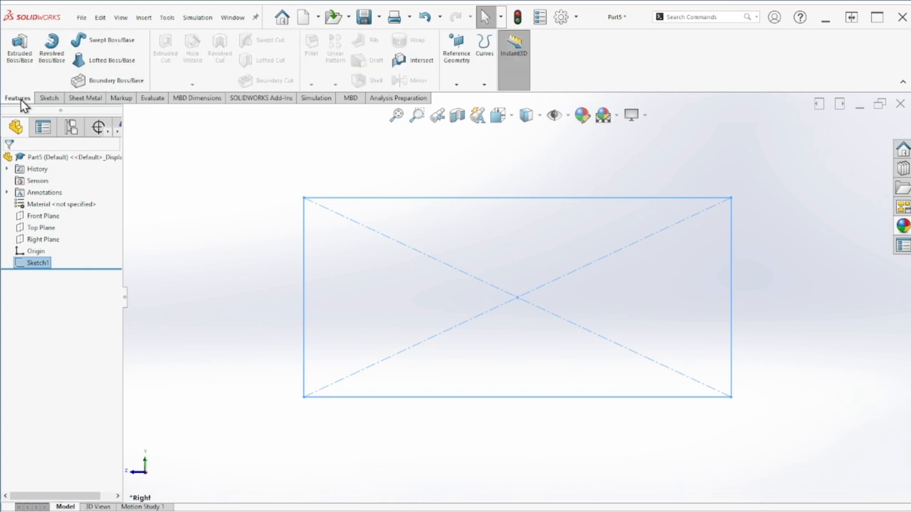
click(19, 48)
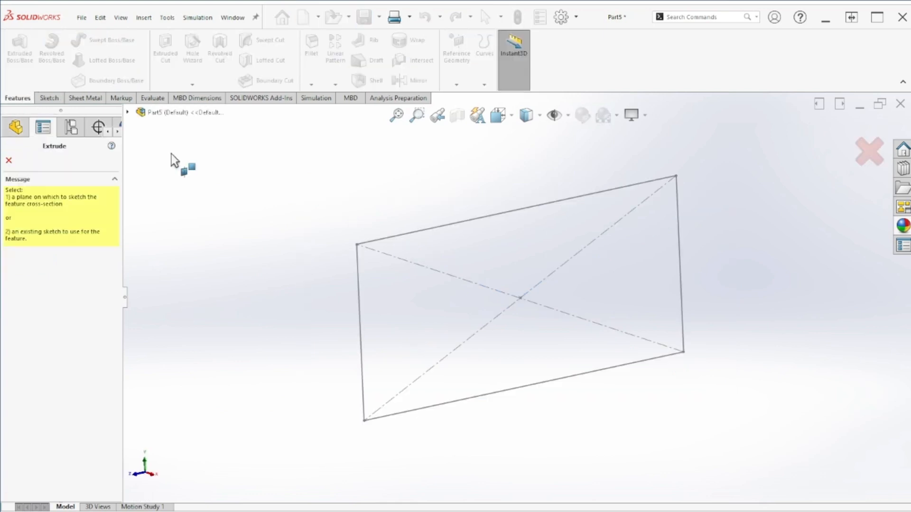
click(392, 244)
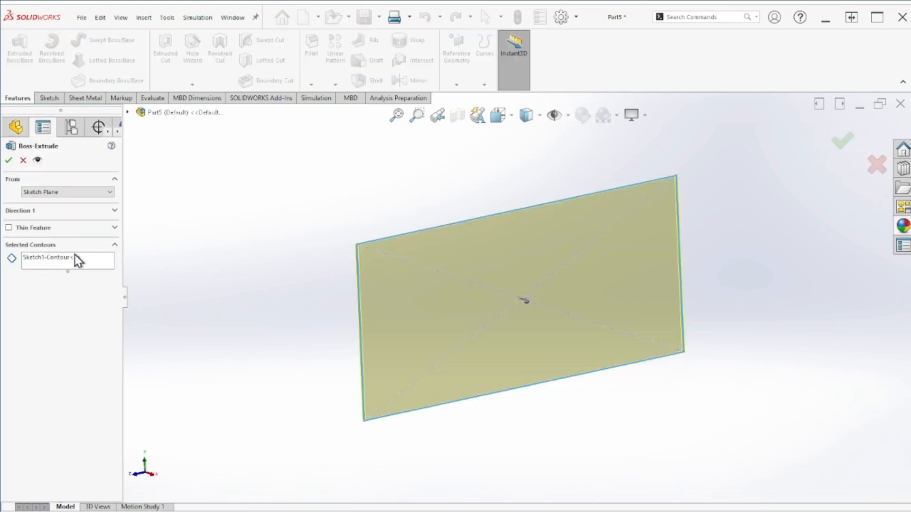
click(114, 210)
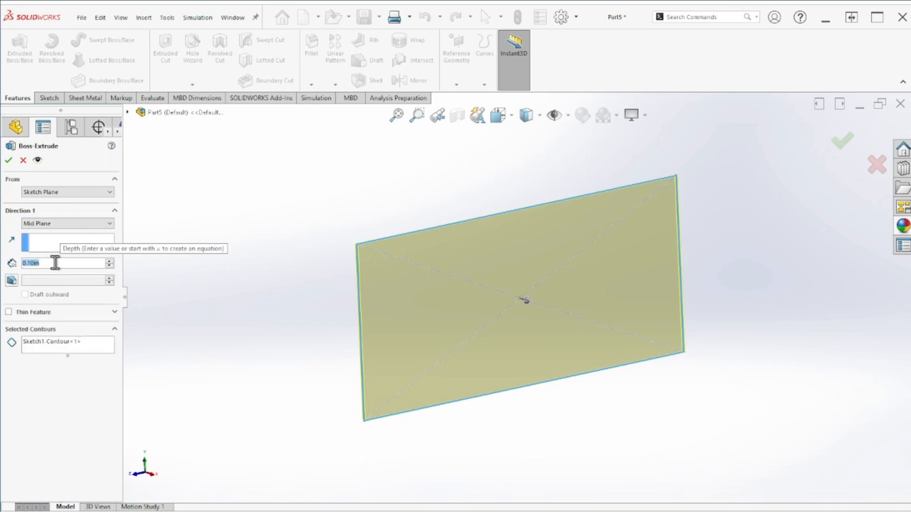
text(.1875)
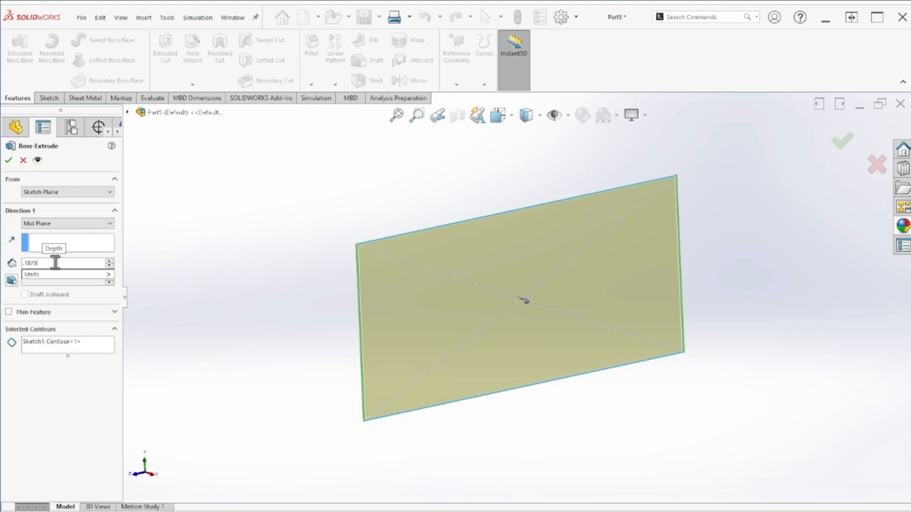
key(Return)
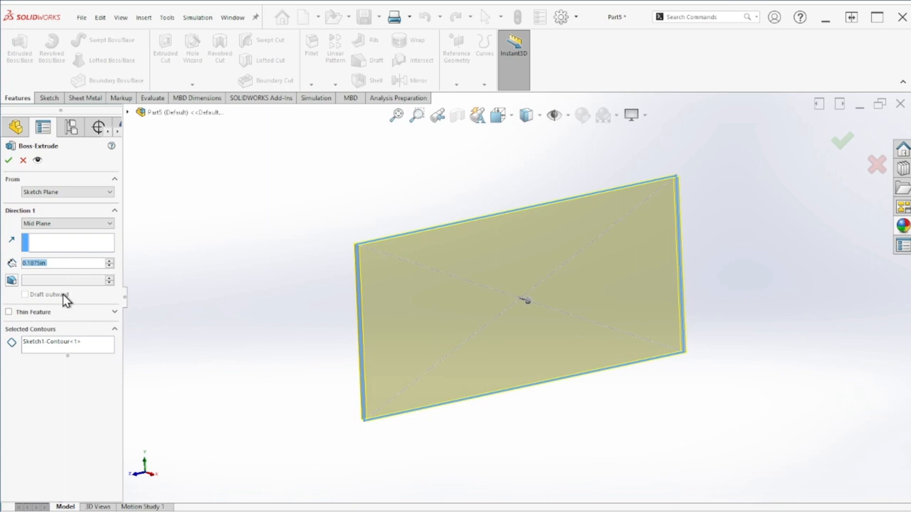
click(56, 224)
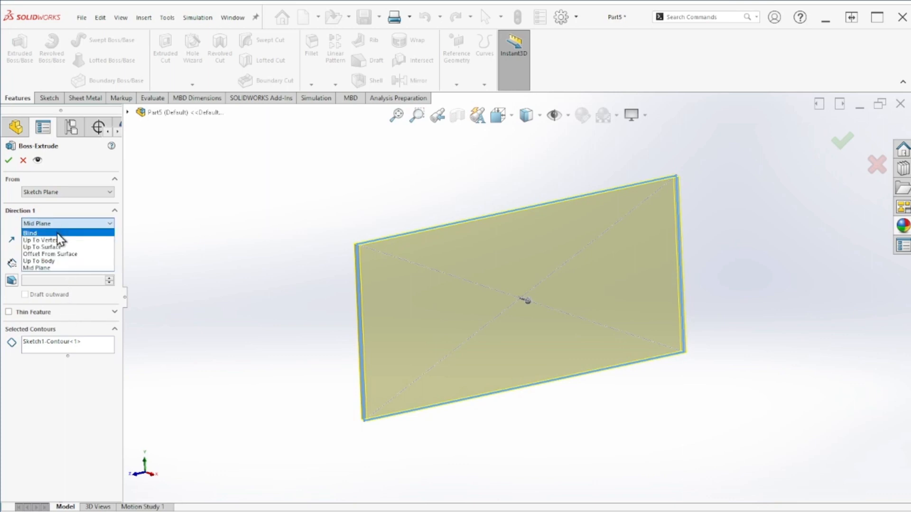
click(33, 267)
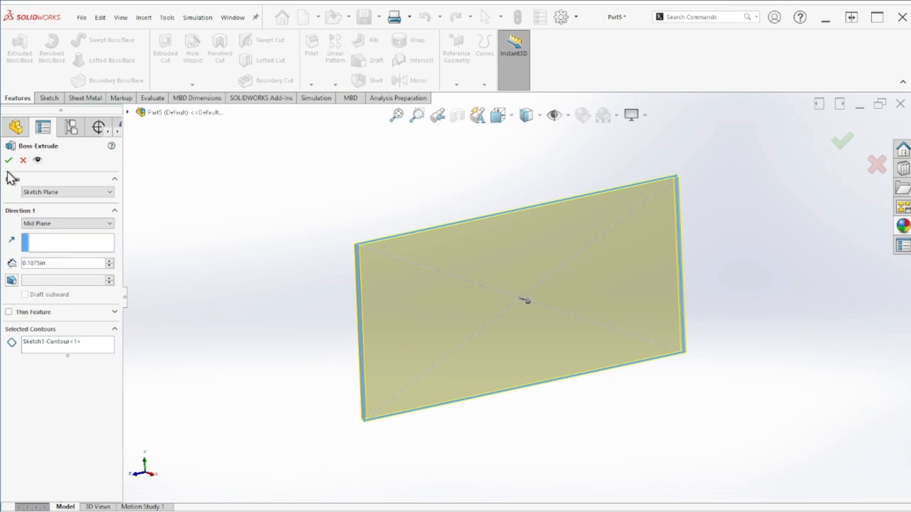
click(9, 160)
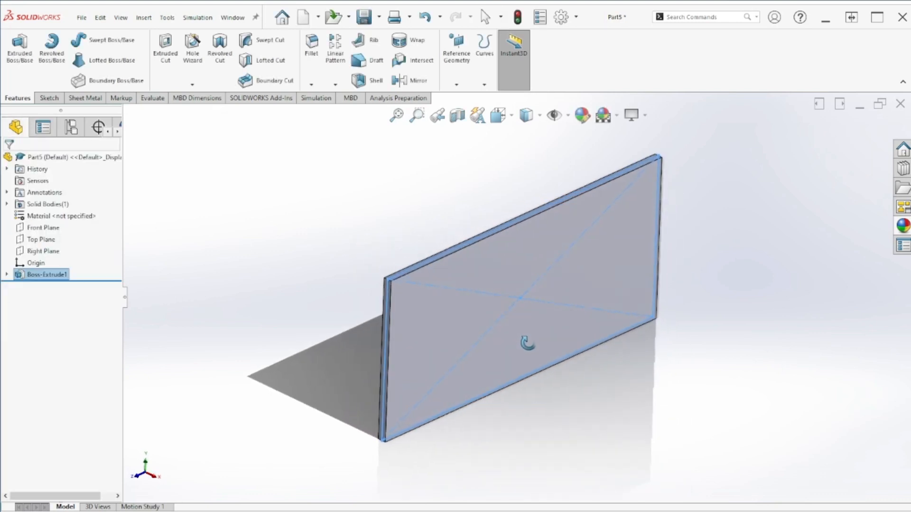
scroll(398, 303, down, 5)
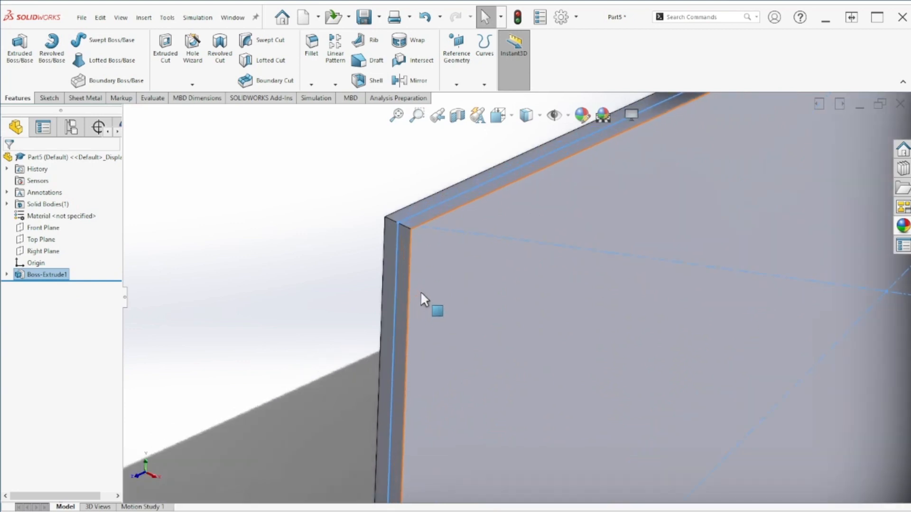
scroll(420, 292, up, 10)
scroll(577, 331, down, 2)
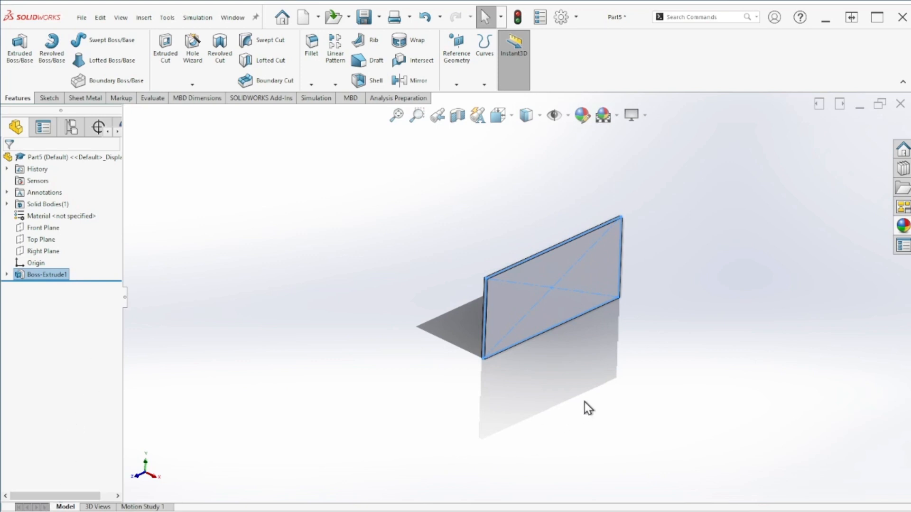
middle_drag(584, 402, 561, 359)
drag(528, 306, 521, 332)
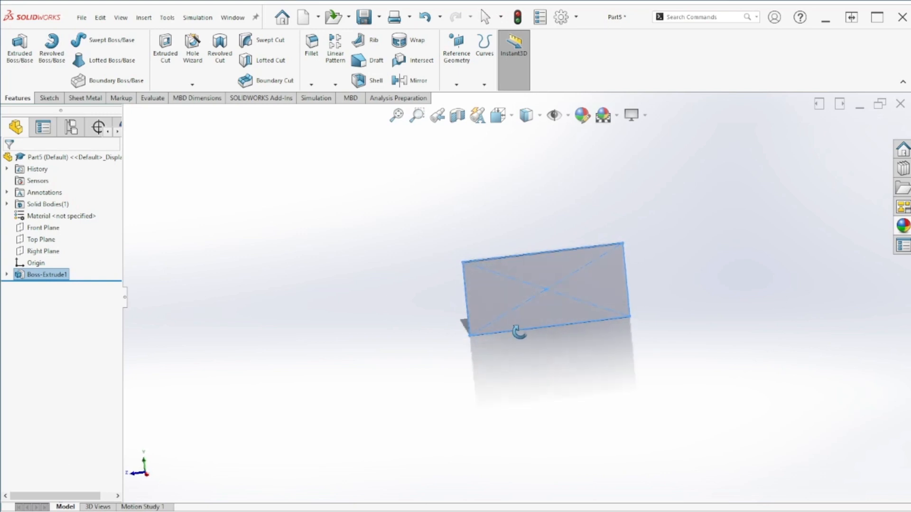
key(Escape)
scroll(522, 297, down, 3)
middle_drag(535, 293, 542, 380)
click(572, 382)
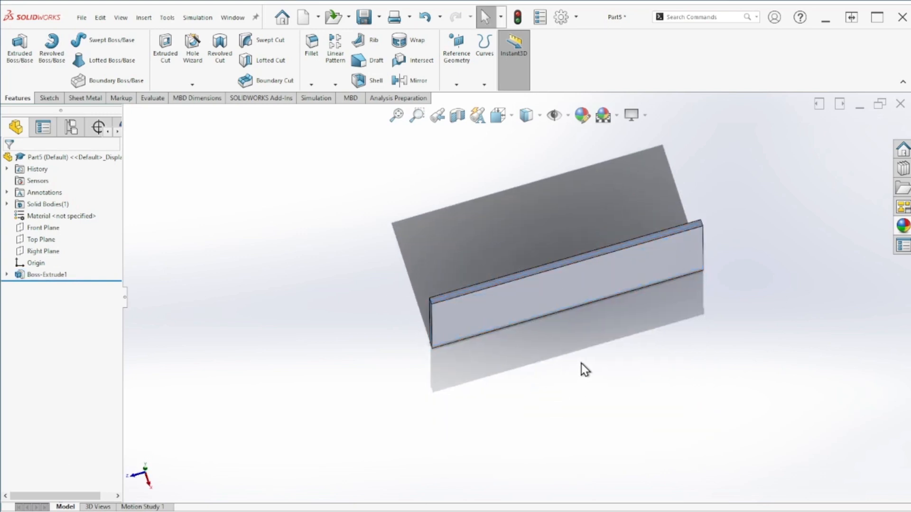
scroll(586, 364, down, 2)
scroll(565, 343, up, 2)
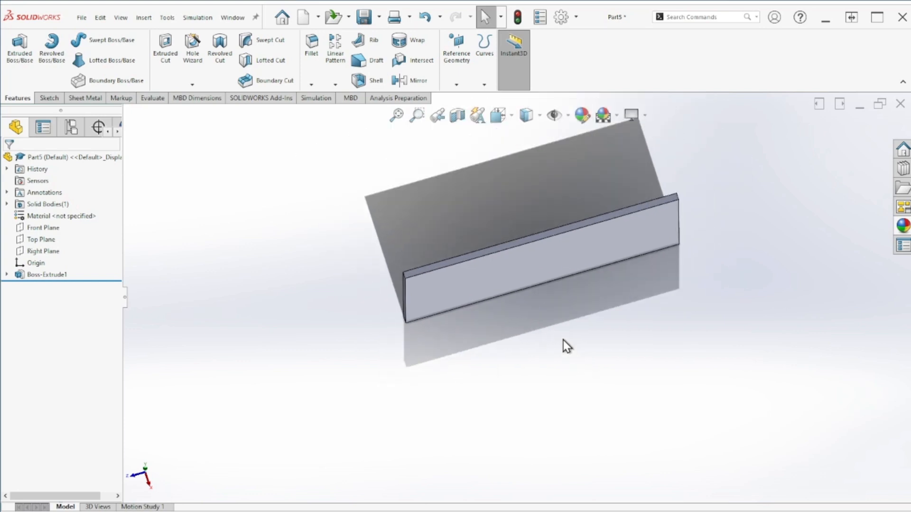
middle_drag(508, 252, 508, 273)
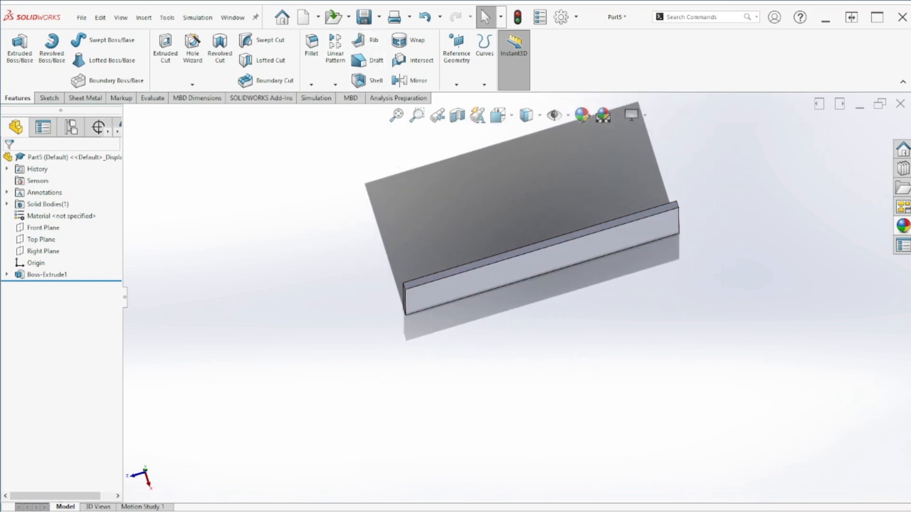
Step: Switch to the reference picture Bin Image.PNG and examine the slotted profile and lower corner of the divider frame
drag(910, 90, 416, 93)
scroll(411, 256, down, 3)
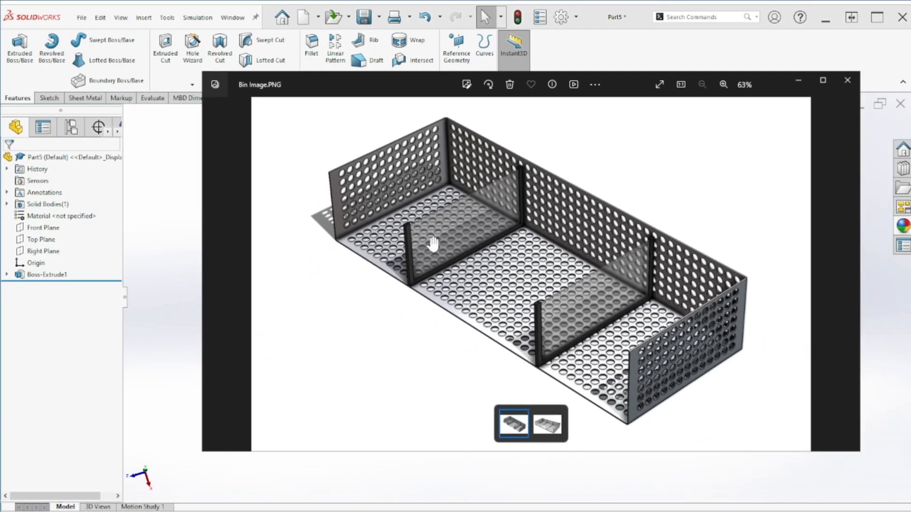
scroll(432, 244, up, 10)
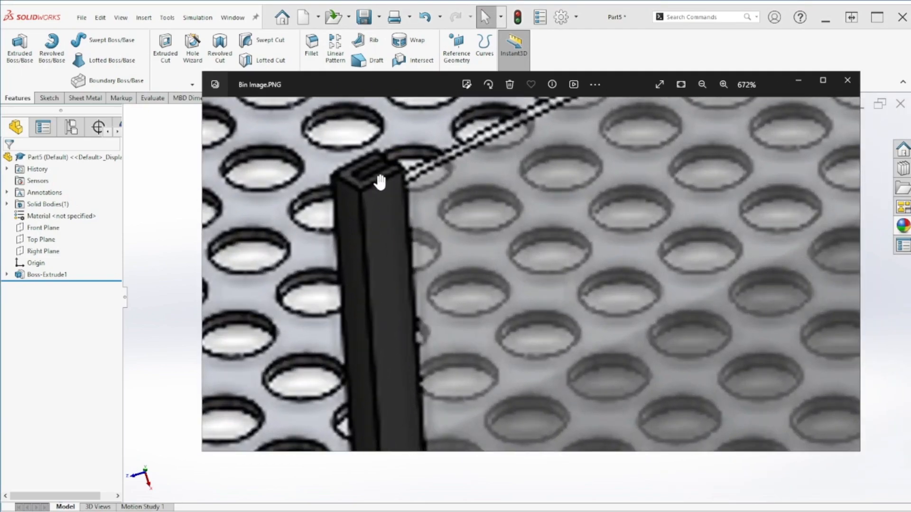
scroll(394, 183, down, 5)
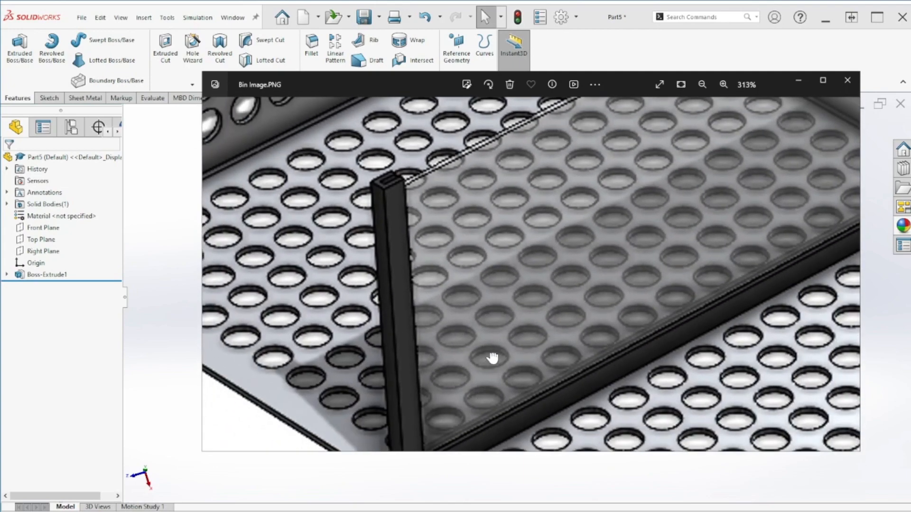
drag(493, 358, 473, 319)
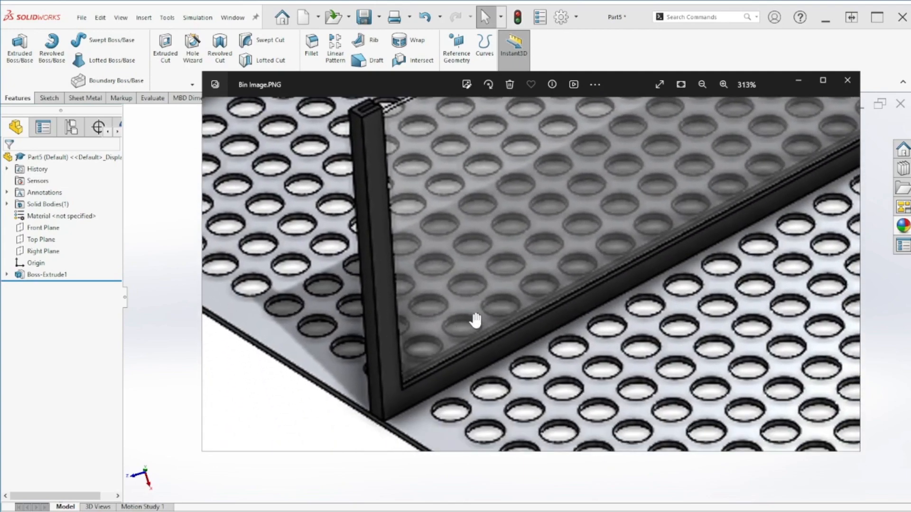
scroll(434, 377, up, 3)
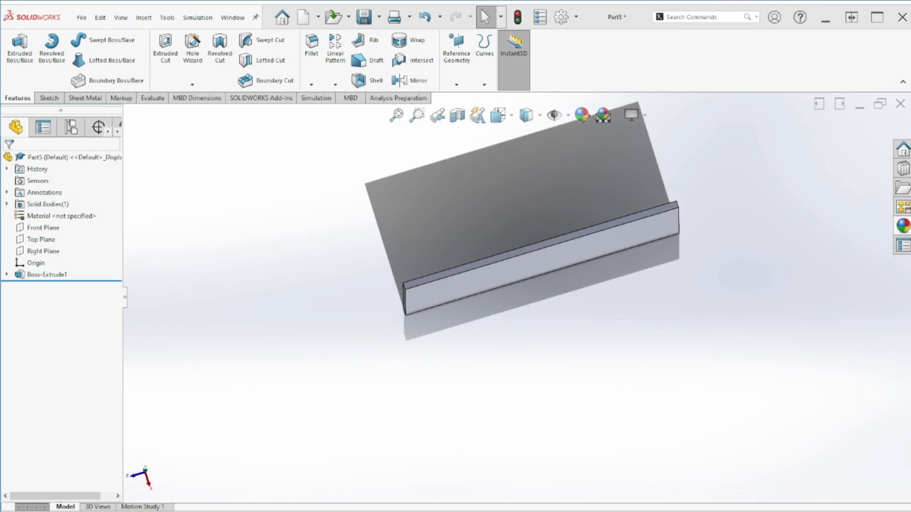
Step: Shell the divider plate to a 0.0625 in wall thickness, removing its long narrow top face
click(371, 85)
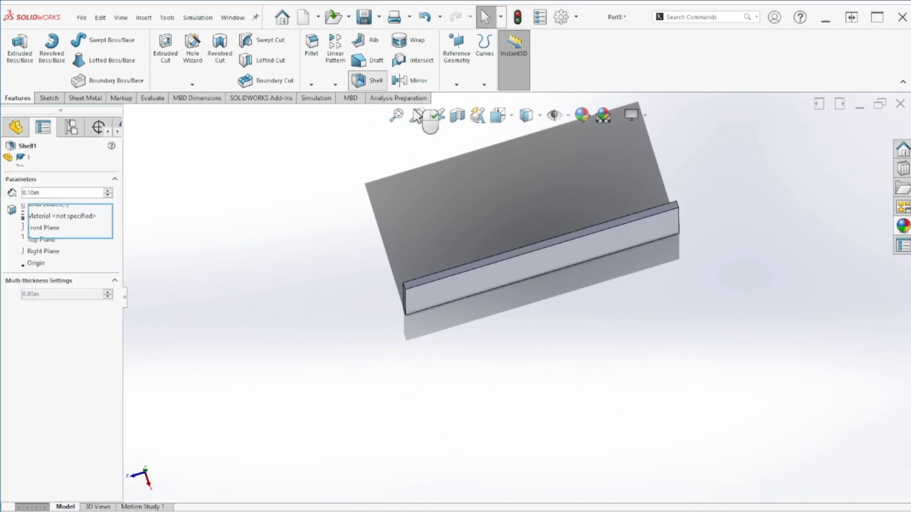
scroll(456, 255, down, 5)
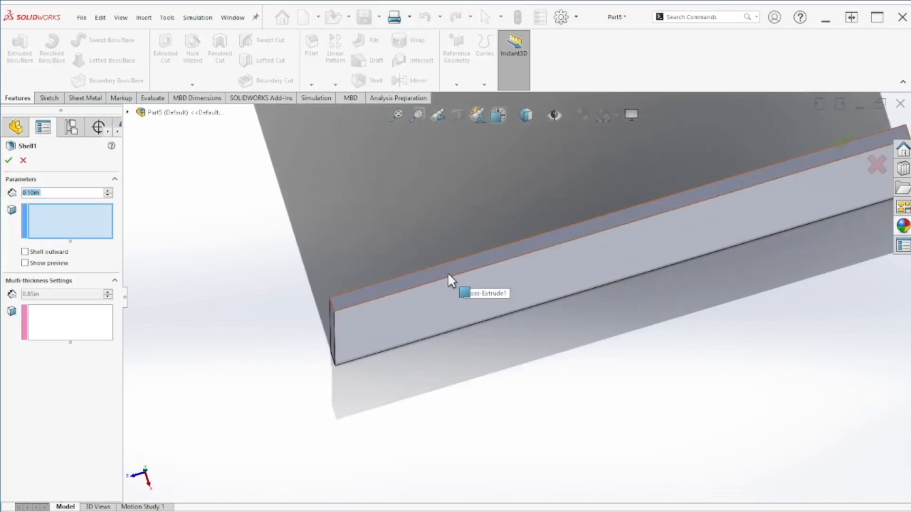
click(433, 270)
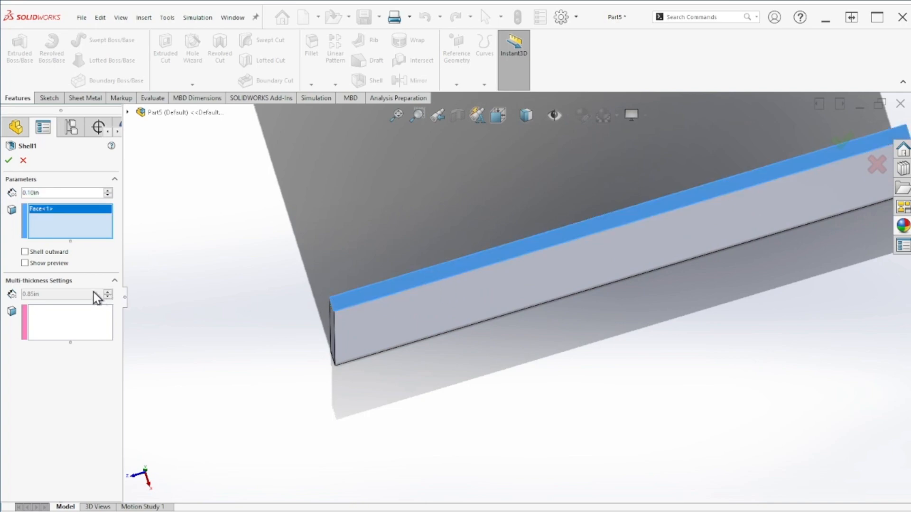
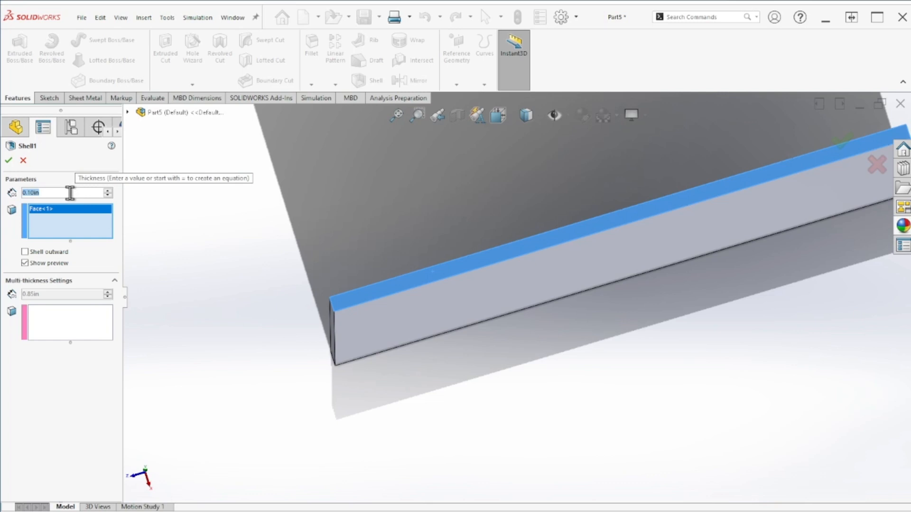
text(.0625)
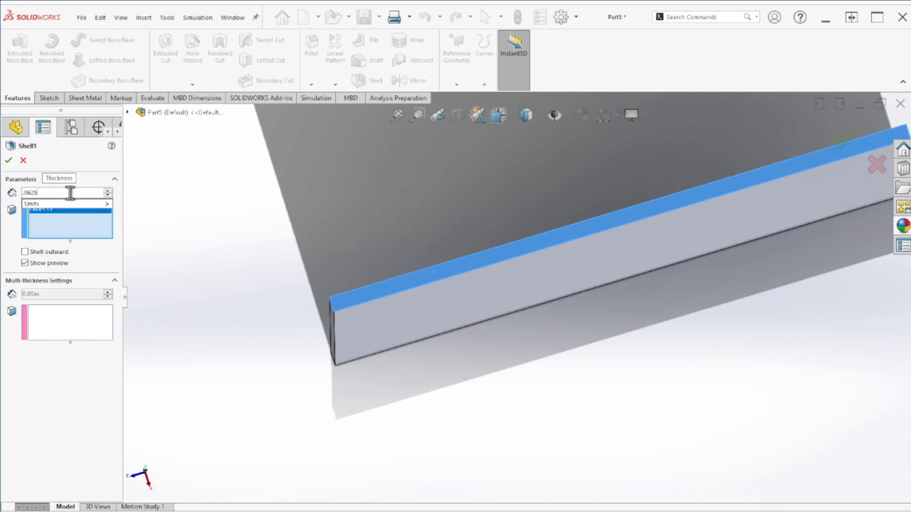
key(Return)
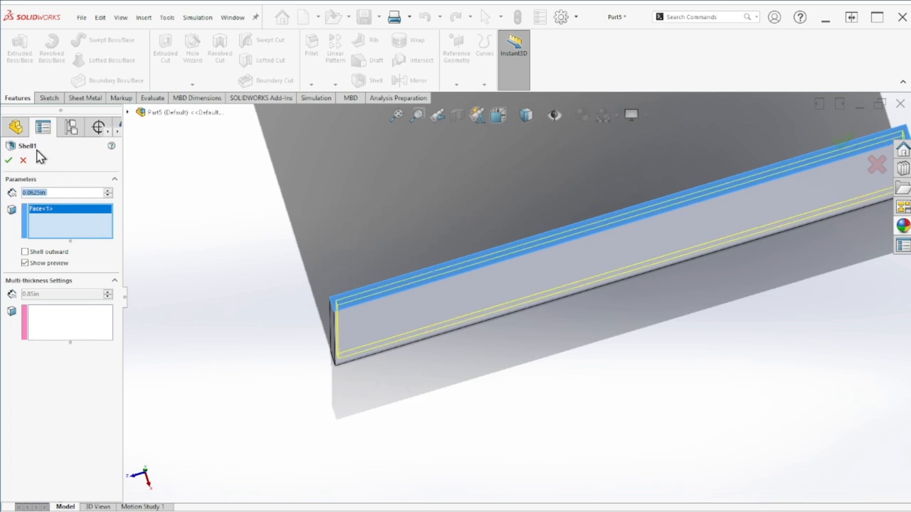
click(9, 160)
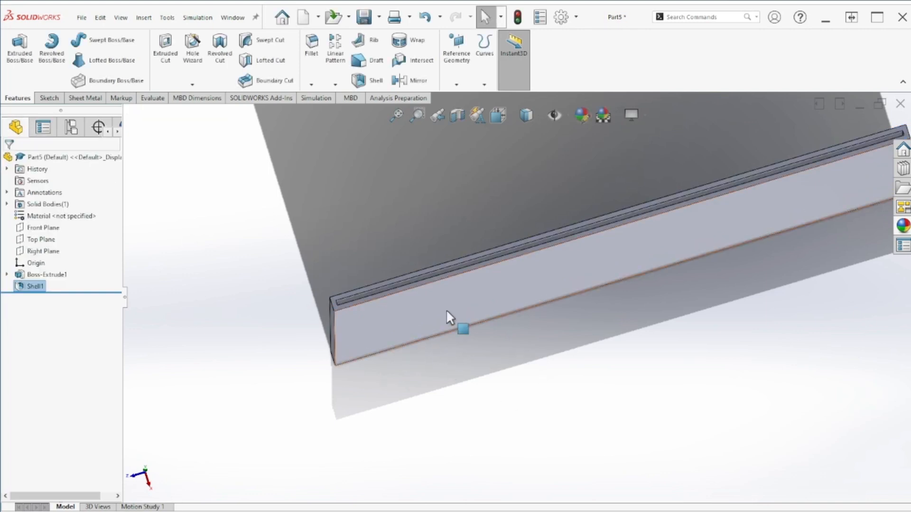
Step: Start a sketch on the plate's large face and draw a corner rectangle about 6.4 by 3 in, starting on the plate's top edge
middle_drag(446, 309, 445, 331)
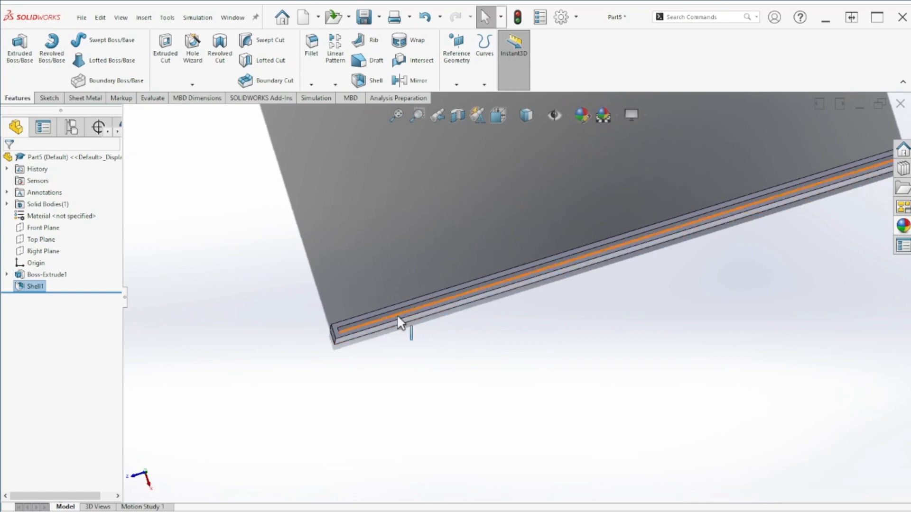
middle_drag(375, 330, 460, 334)
scroll(460, 334, up, 5)
middle_drag(677, 360, 590, 271)
click(590, 273)
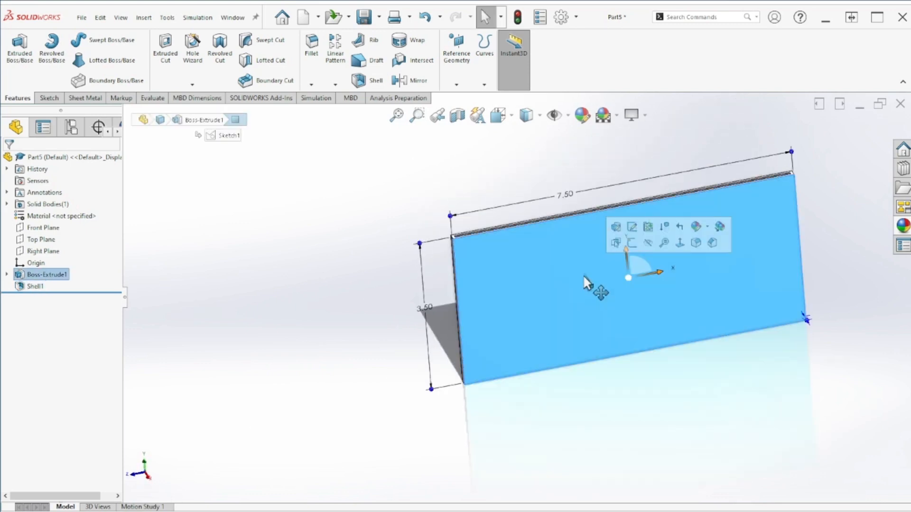
click(633, 242)
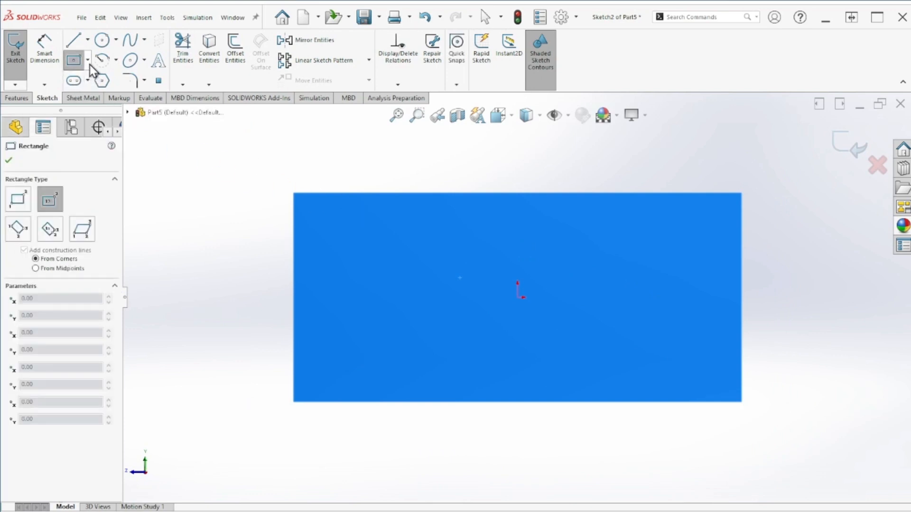
click(88, 60)
click(98, 75)
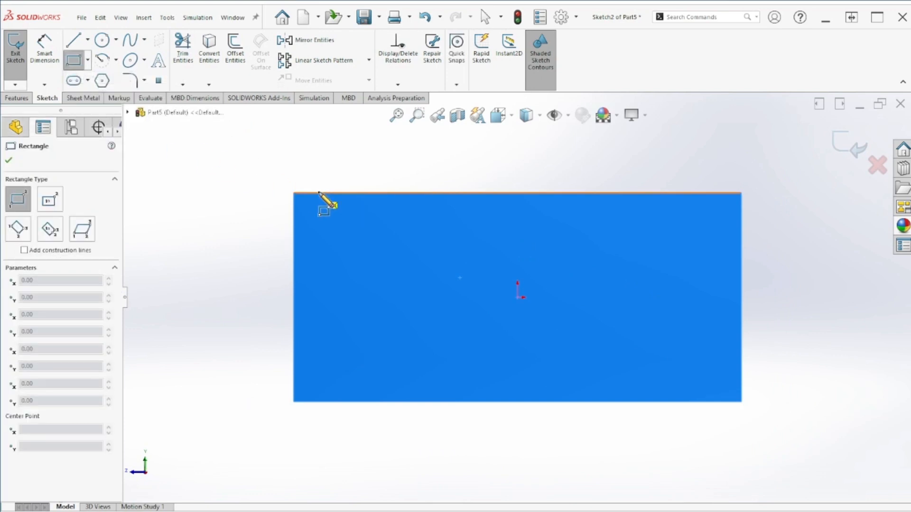
click(318, 194)
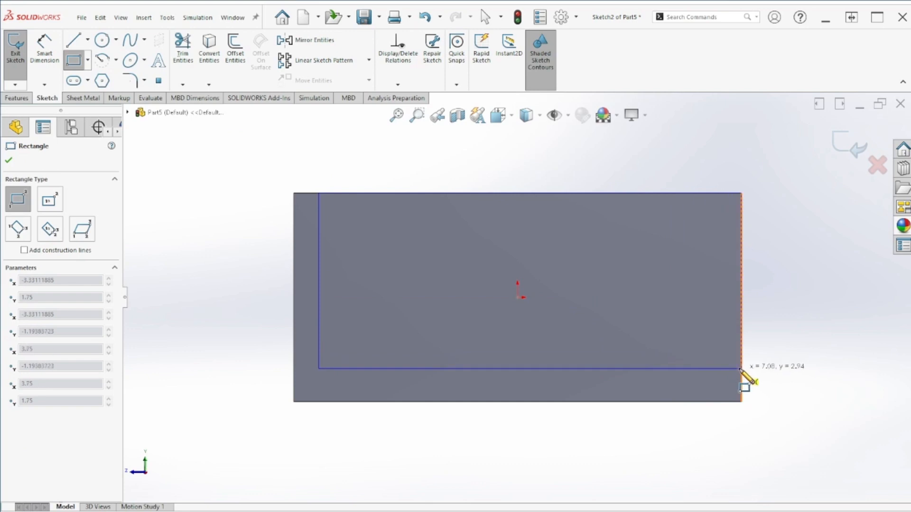
click(701, 373)
Step: Dimension the rectangle's left side 0.5 in from the plate's left edge and change that distance to 0.375 in
click(45, 52)
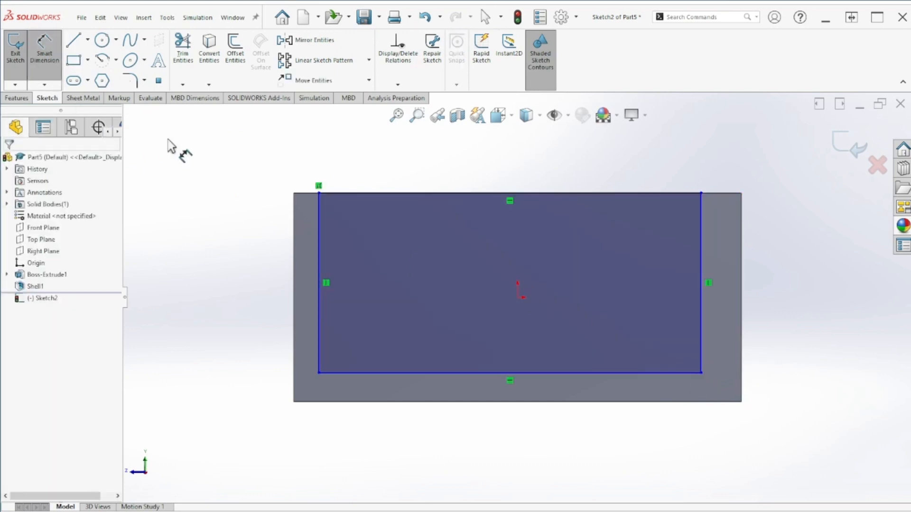
click(319, 218)
click(294, 218)
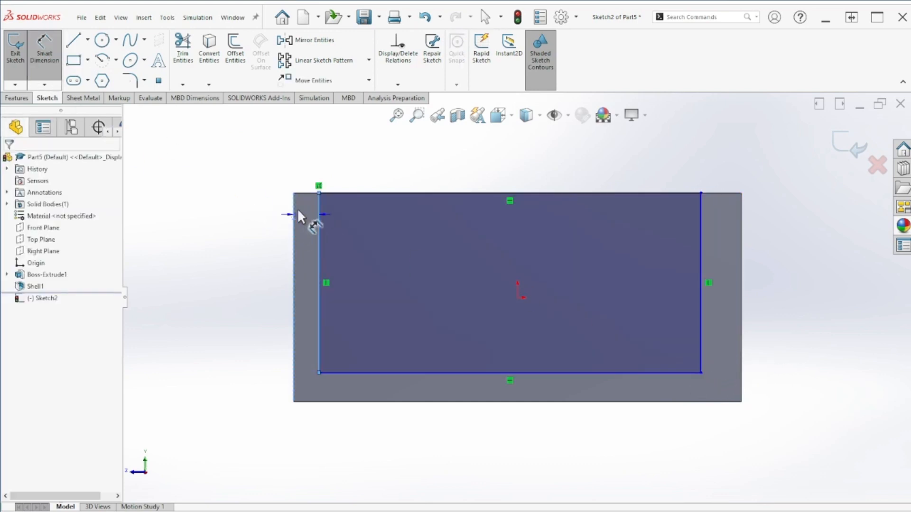
click(313, 166)
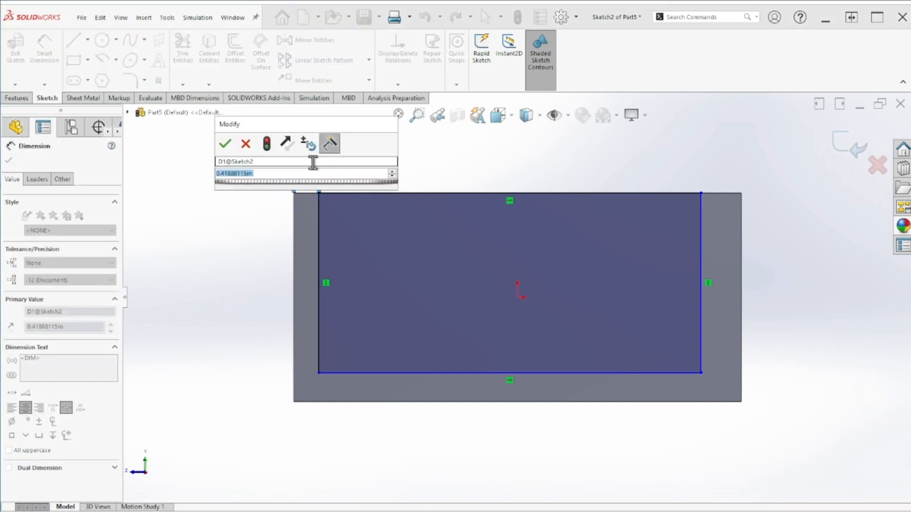
text(.5)
key(Return)
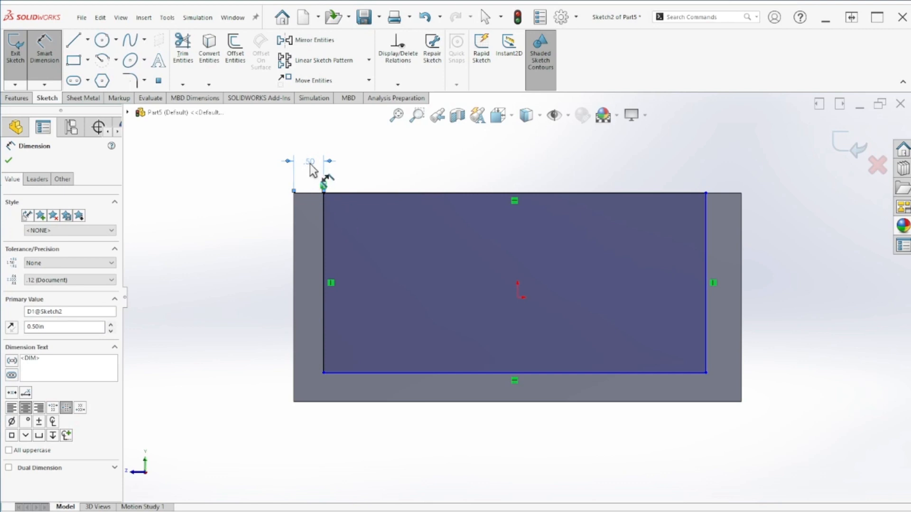
double_click(309, 162)
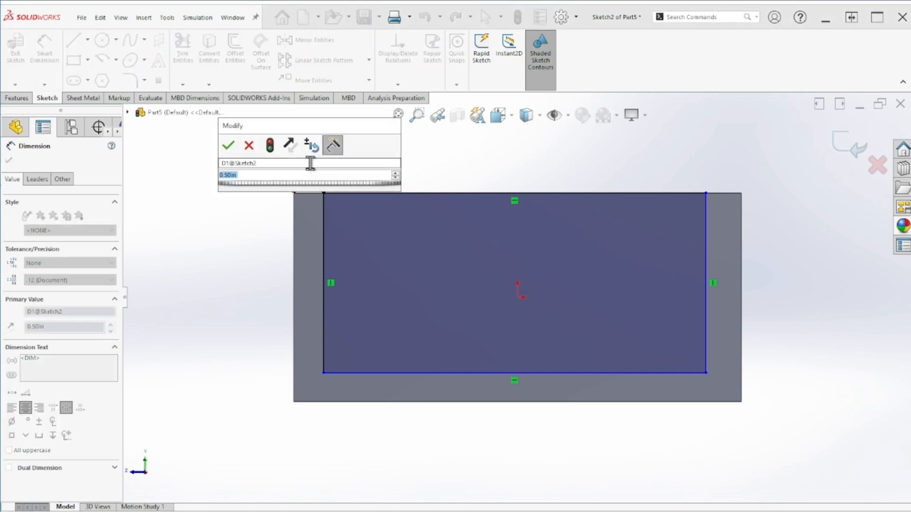
text(.375)
key(Return)
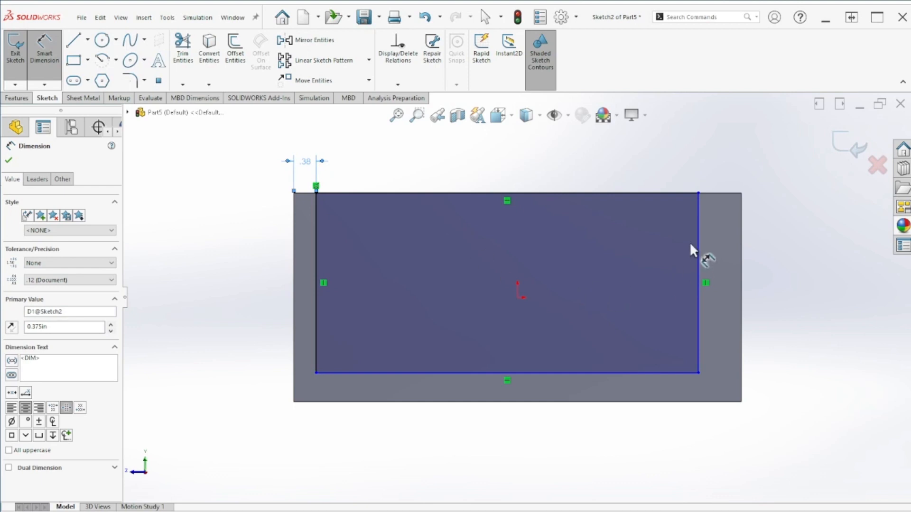
Step: Dimension the rectangle's right side 0.375 in from the plate's right edge
click(699, 240)
click(741, 234)
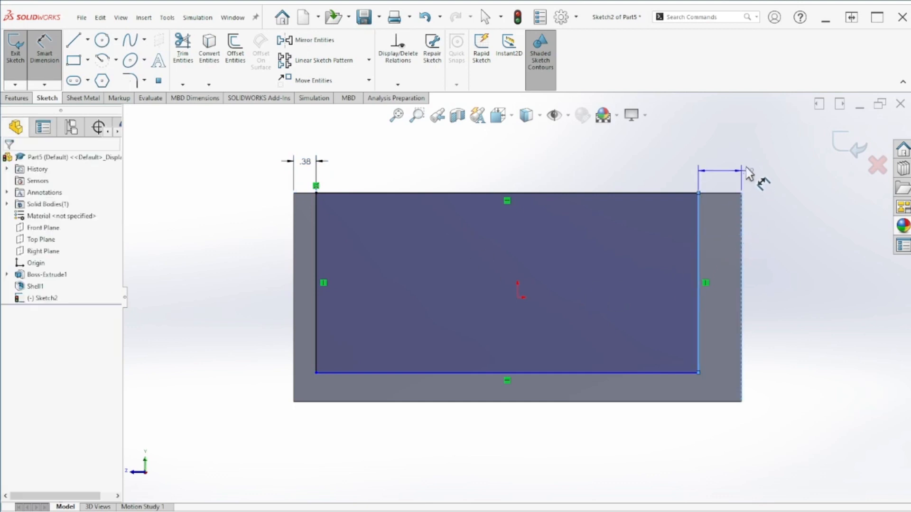
click(759, 162)
text(.)
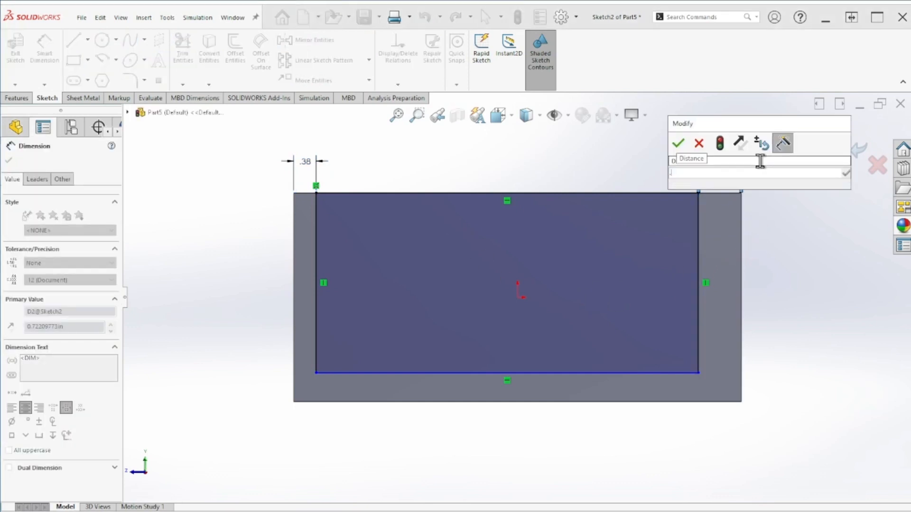
text(375)
key(Return)
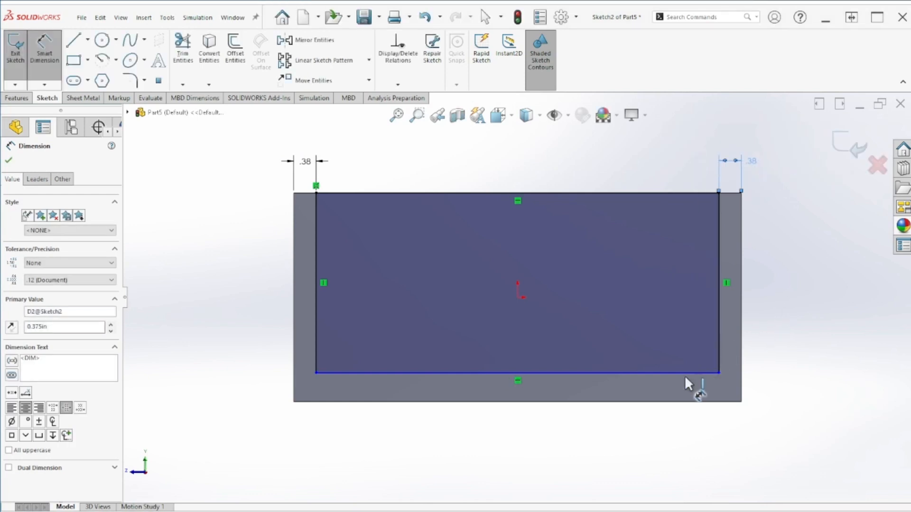
Step: Dimension the rectangle's bottom line 0.375 in above the plate's bottom edge and finish the sketch
click(686, 372)
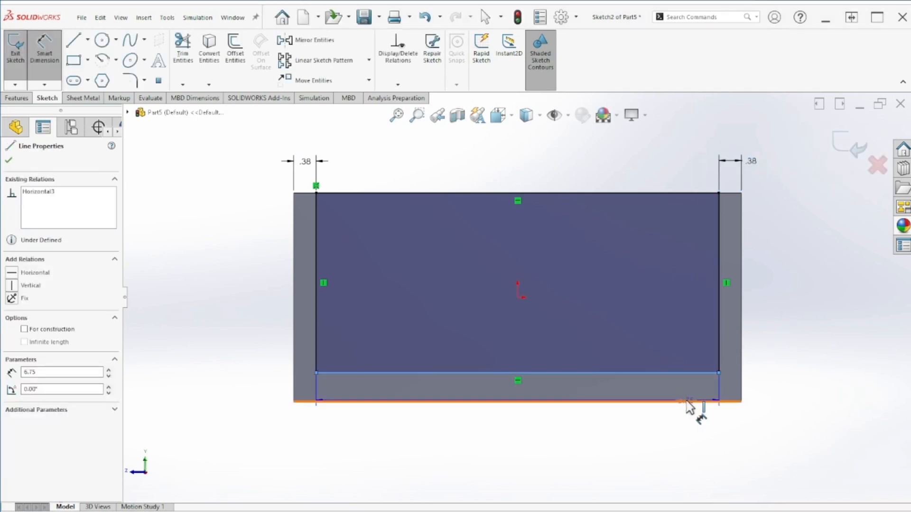
click(687, 402)
click(778, 394)
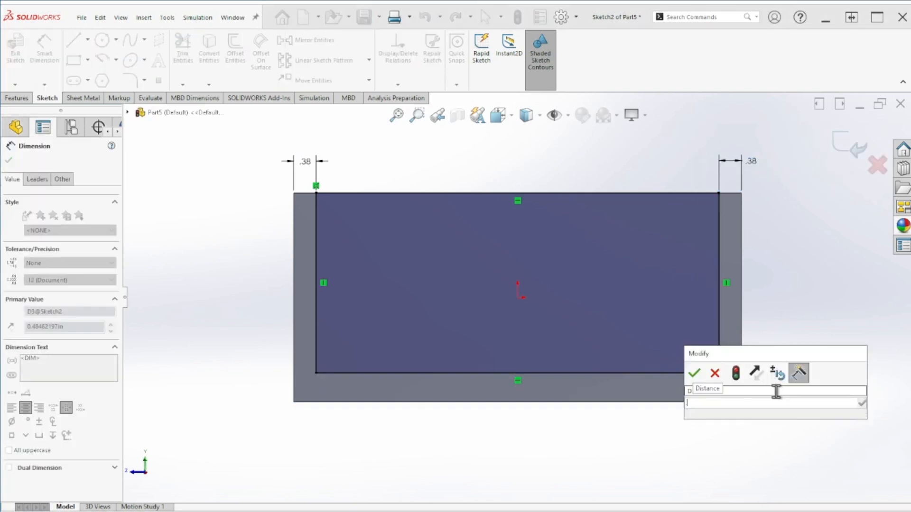
text(.375)
key(Return)
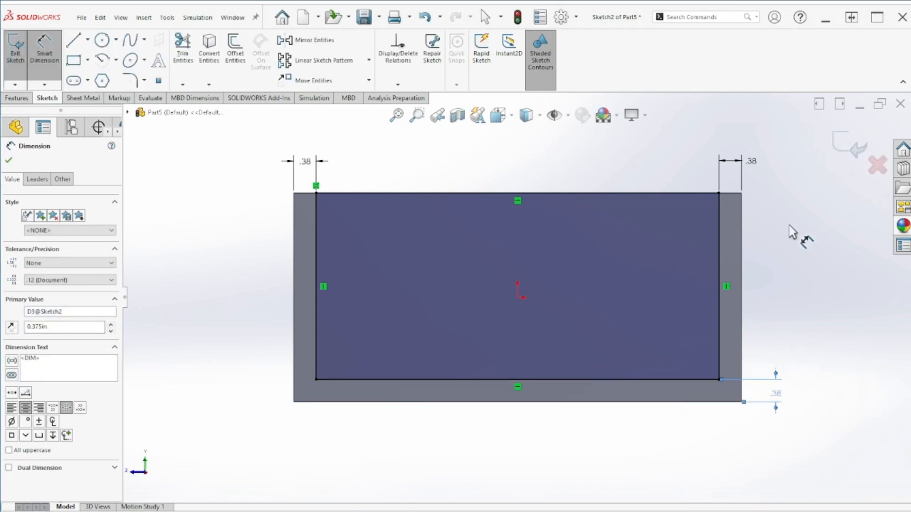
click(848, 147)
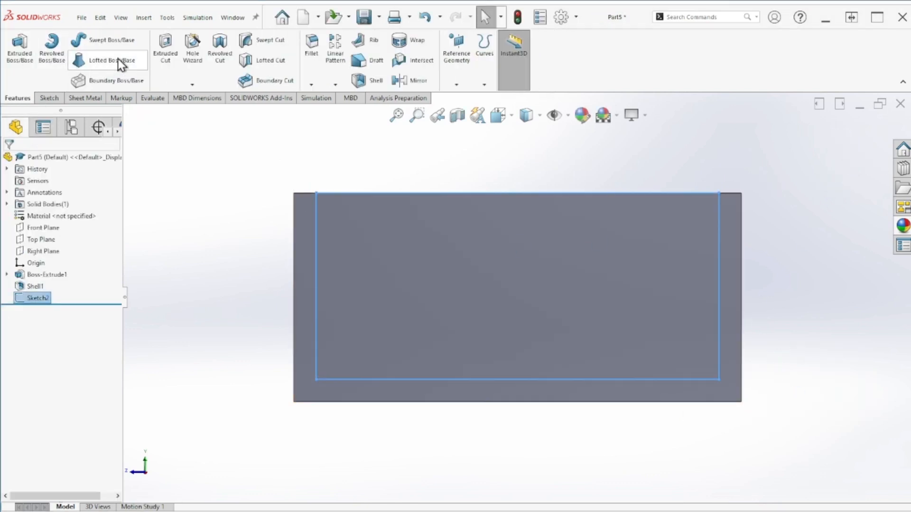
Step: Cut the sketched rectangle out of the plate with an Extruded Cut set to Through All
click(166, 50)
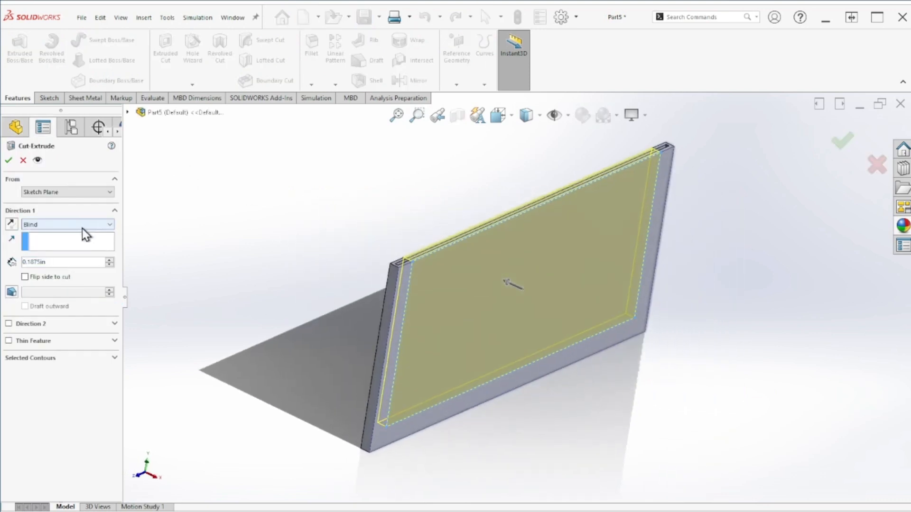
click(69, 224)
click(71, 241)
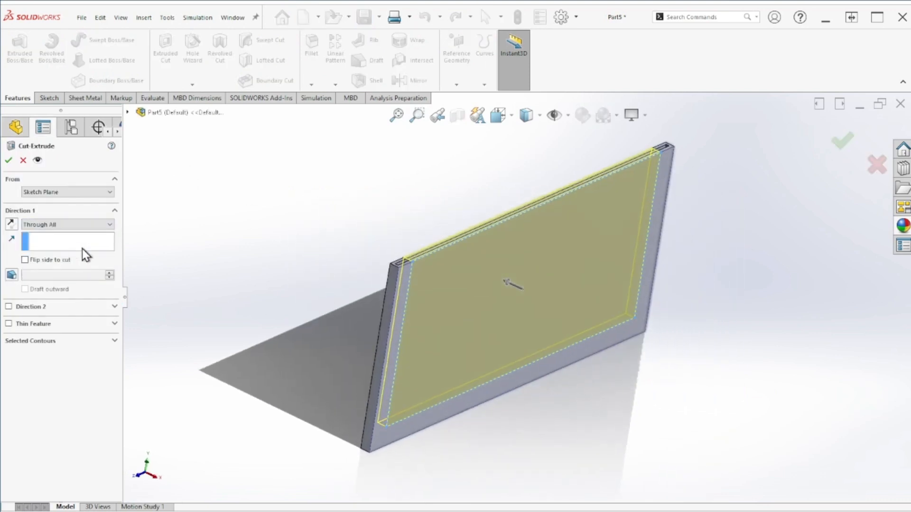
Step: Examine the U-shaped frame's slot ends and inner corner up close and from several angles, finishing in the isometric view
middle_drag(687, 272, 498, 417)
scroll(403, 247, down, 8)
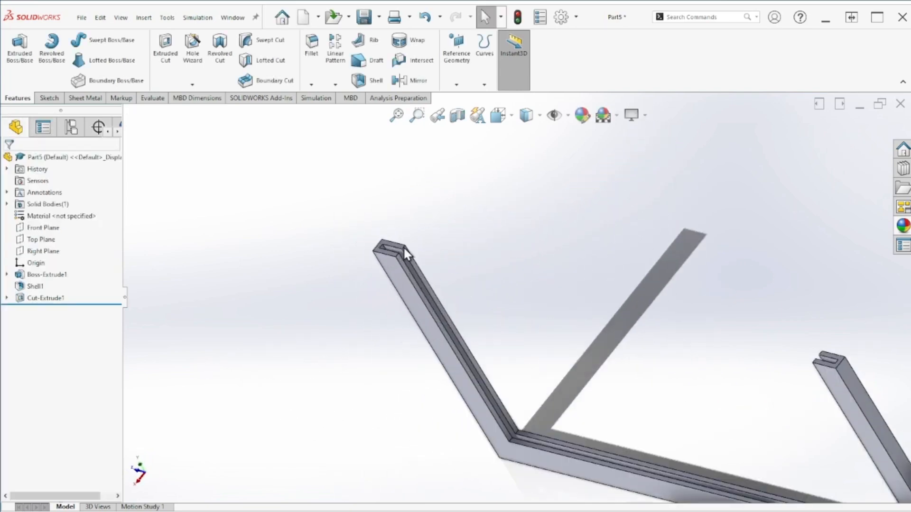
scroll(482, 329, up, 10)
scroll(592, 410, down, 6)
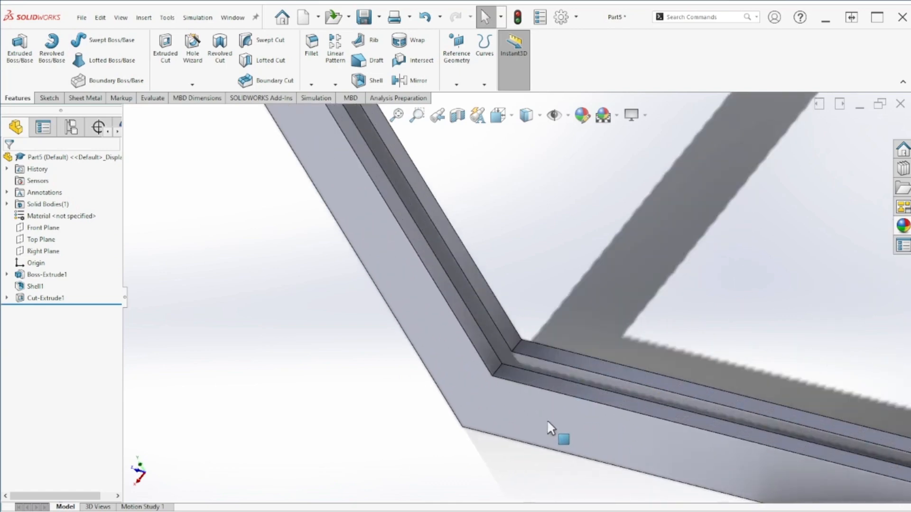
middle_drag(546, 419, 532, 403)
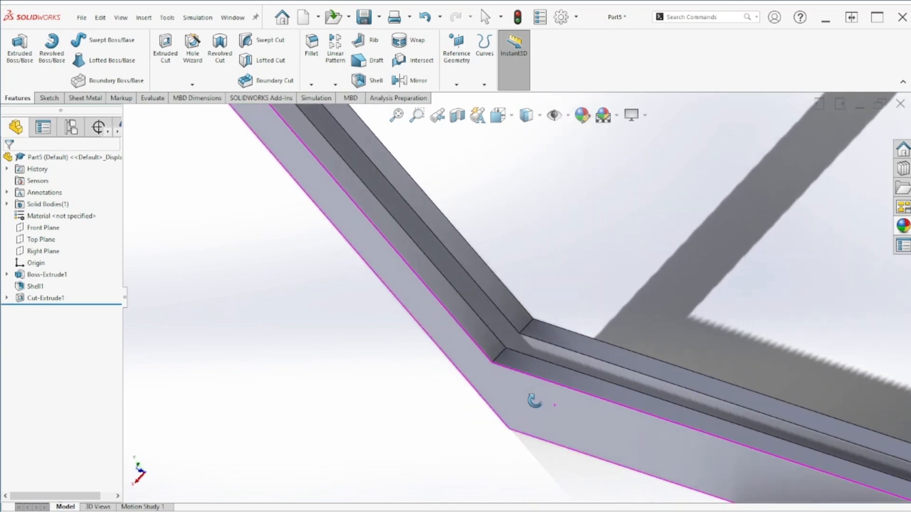
scroll(555, 372, up, 6)
middle_drag(564, 374, 619, 311)
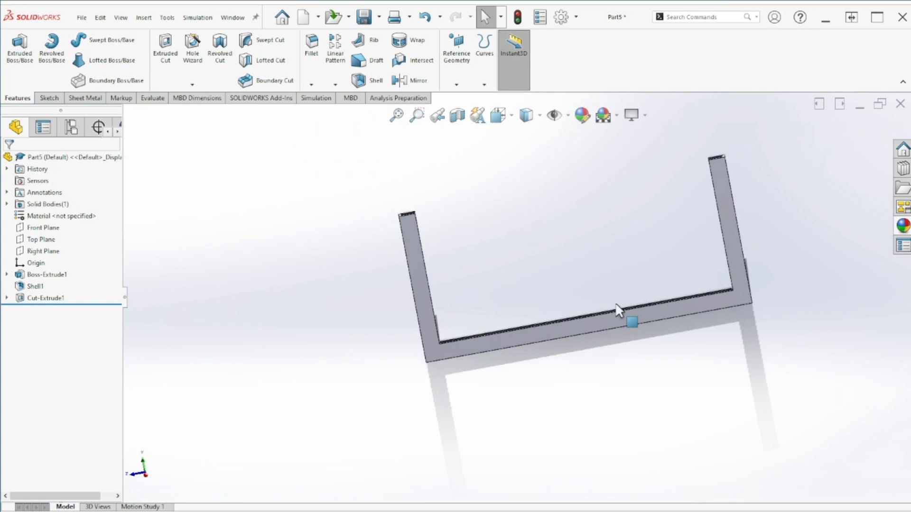
key(ctrl+7)
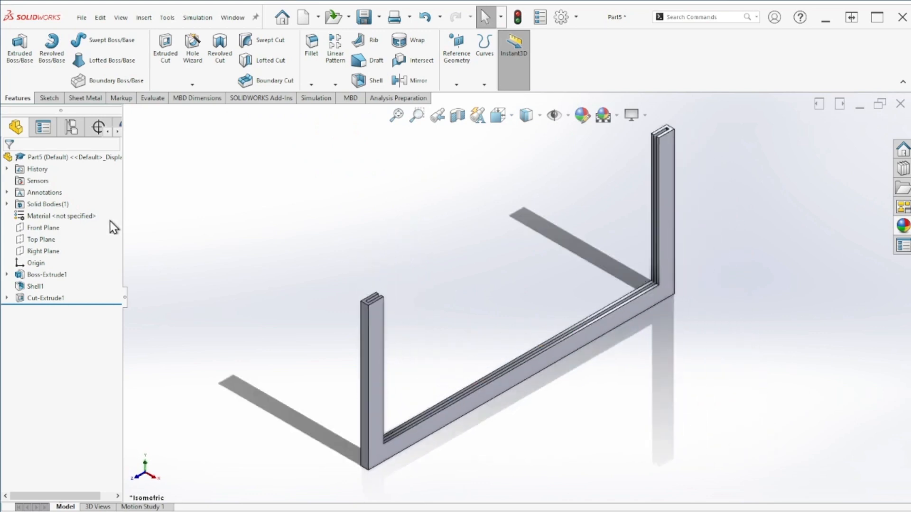
Step: Apply the POLYURETHANE (11671) material from the Rubber category to the U-shaped frame
right_click(61, 219)
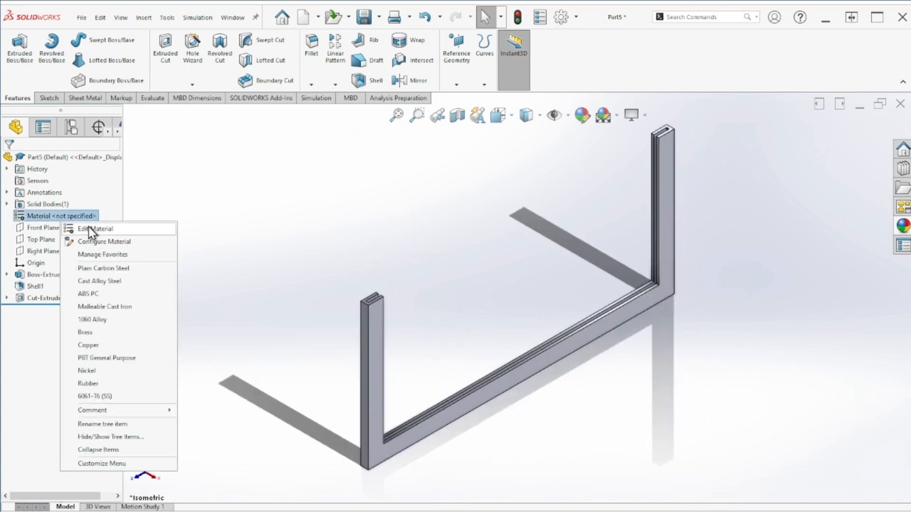
click(90, 230)
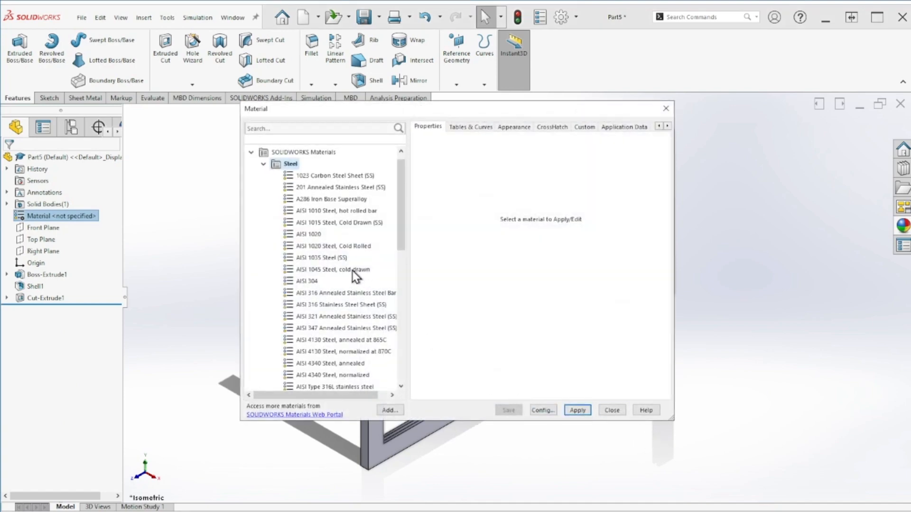
scroll(353, 270, down, 10)
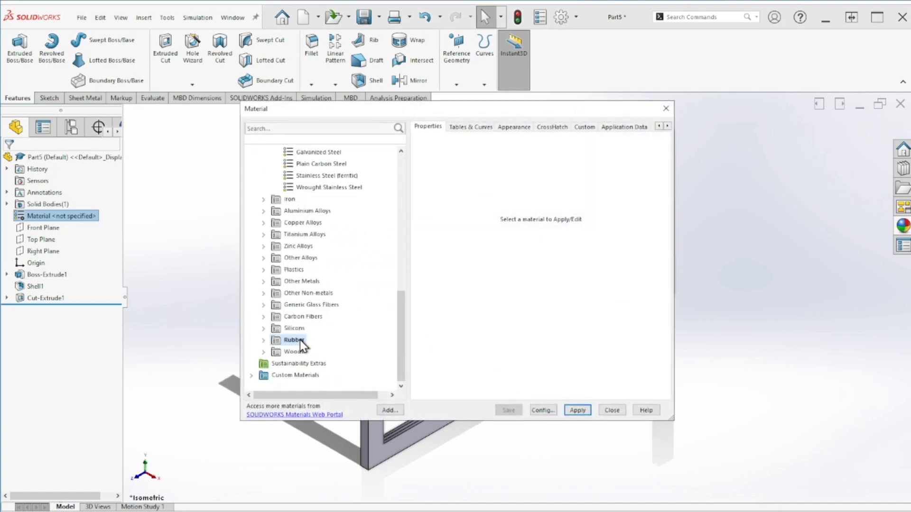
click(263, 341)
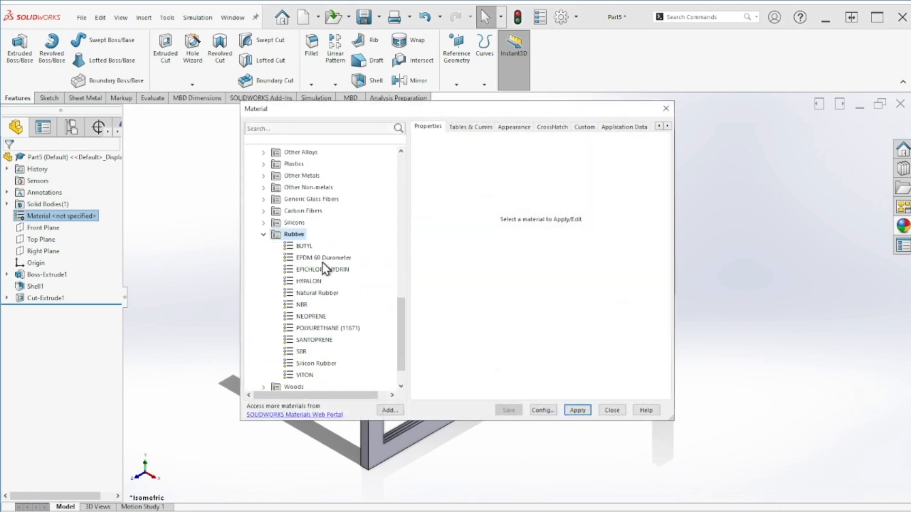
click(322, 327)
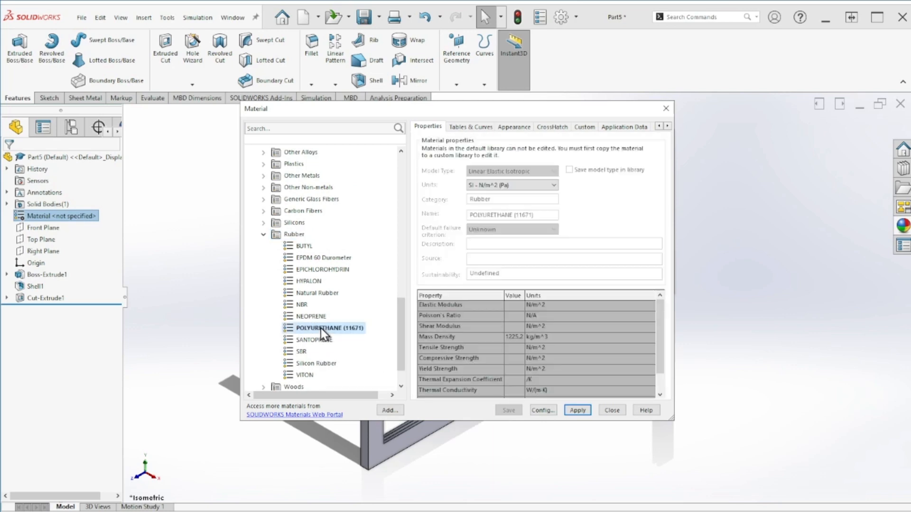
click(576, 411)
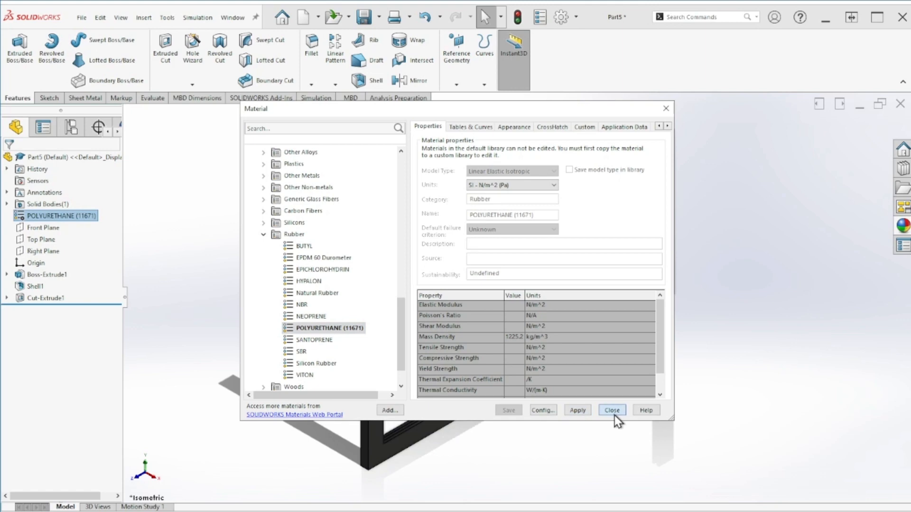
click(612, 411)
middle_drag(620, 417, 586, 409)
key(ctrl+7)
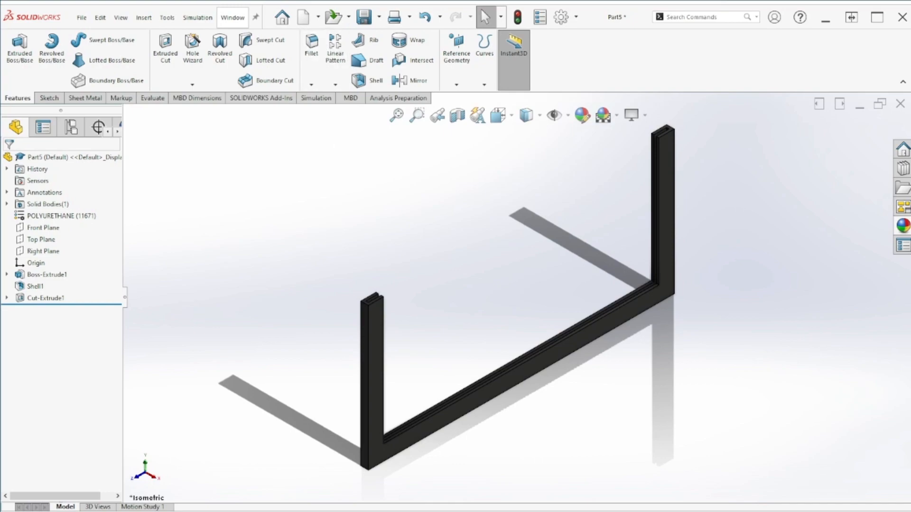
Step: Check the divider panels in the reference picture Bin Image.PNG and create a new part document
drag(910, 189, 298, 98)
scroll(380, 266, down, 5)
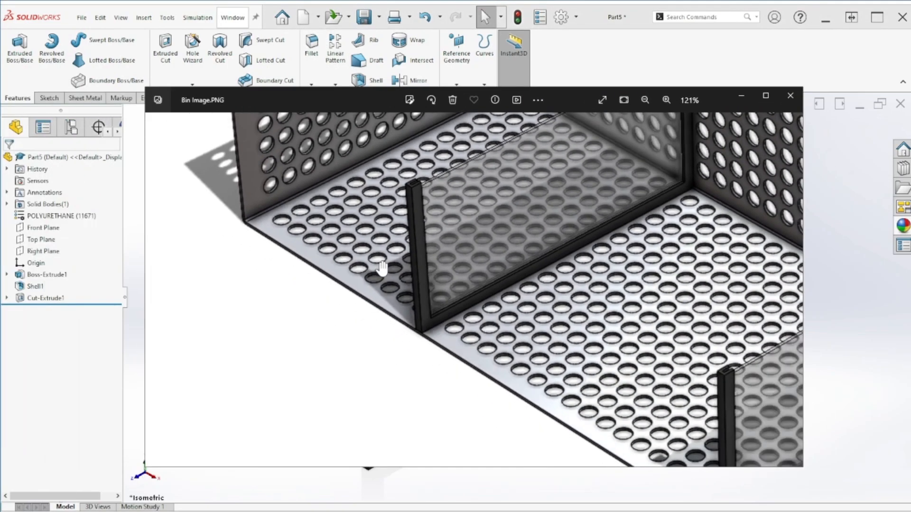
scroll(433, 218, up, 2)
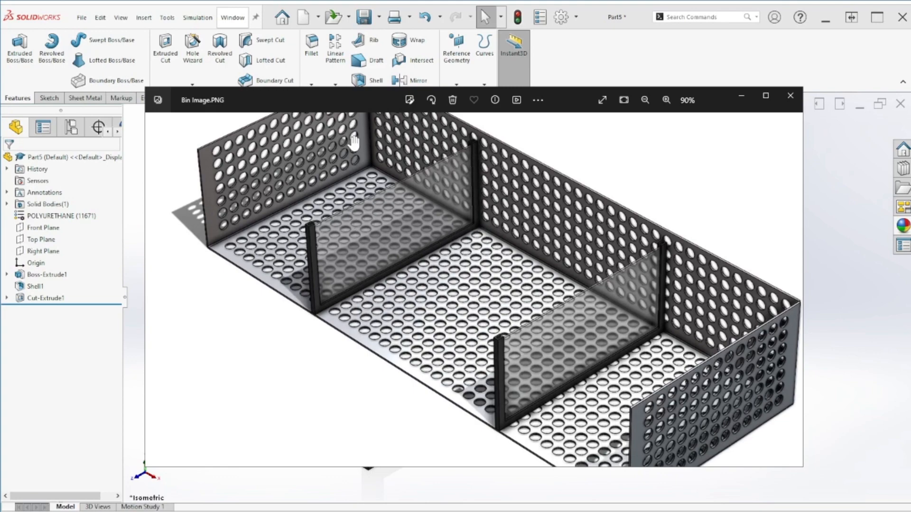
drag(349, 99, 910, 99)
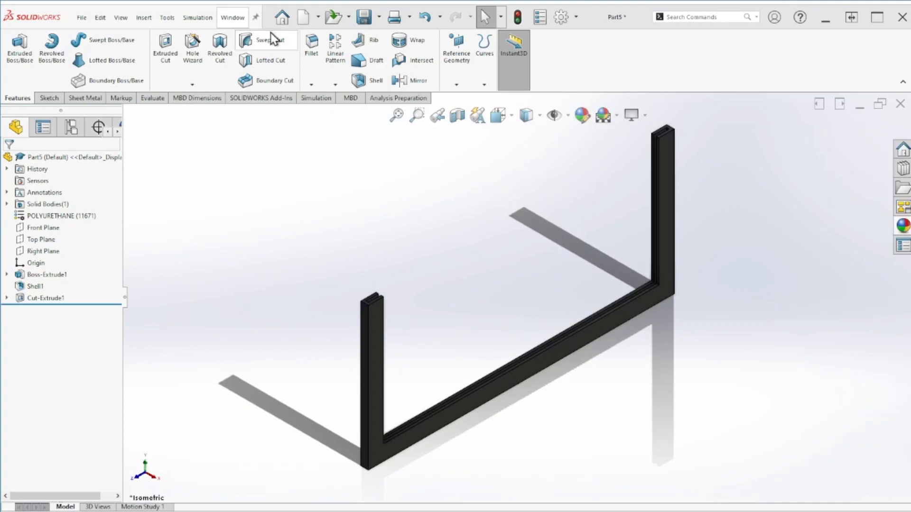
click(302, 18)
click(420, 413)
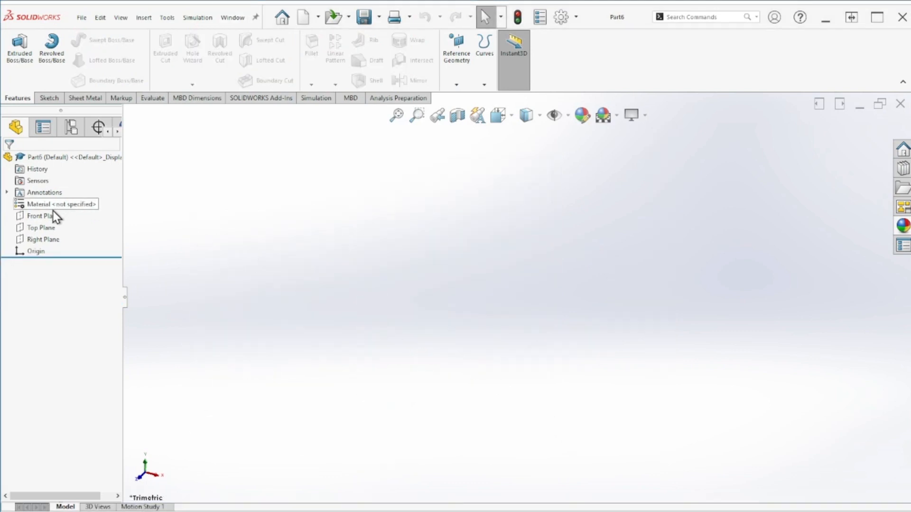
Step: Start a sketch on the Right Plane and draw a center rectangle about 8.02 by 3.09 in, centred on the origin
click(41, 239)
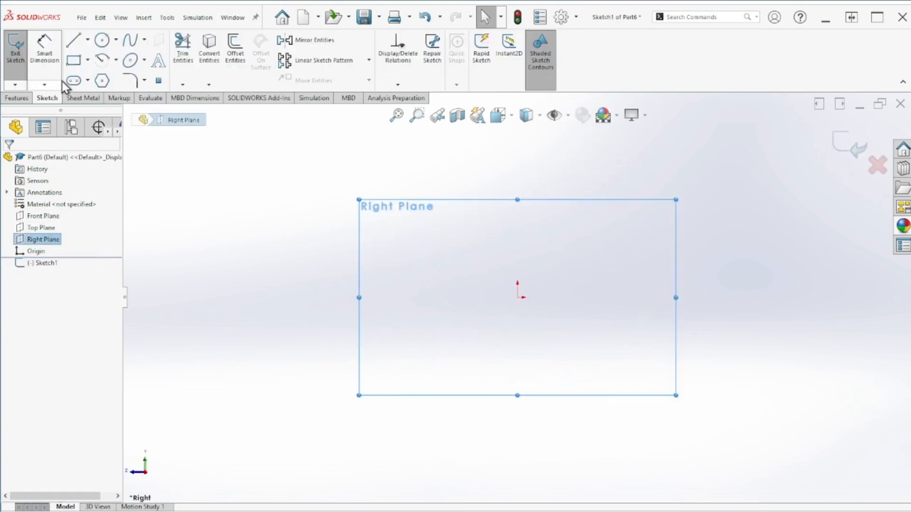
click(87, 61)
click(98, 90)
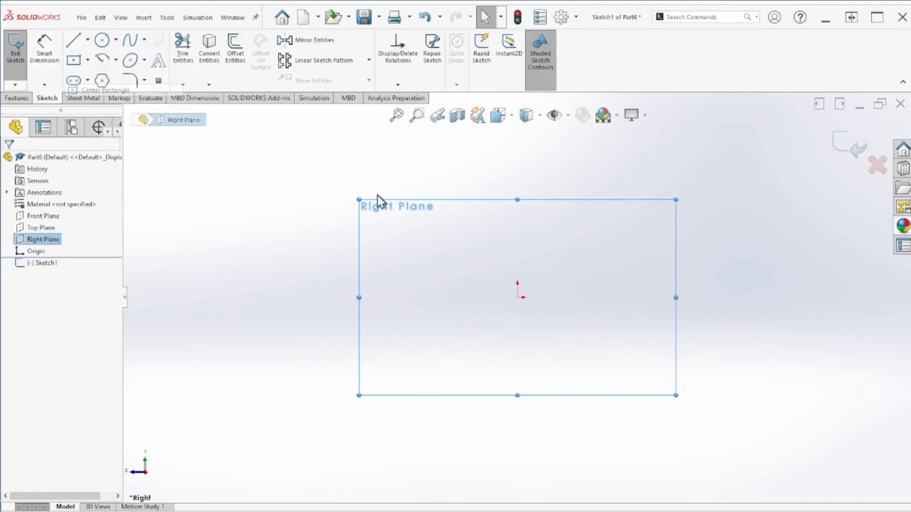
click(517, 297)
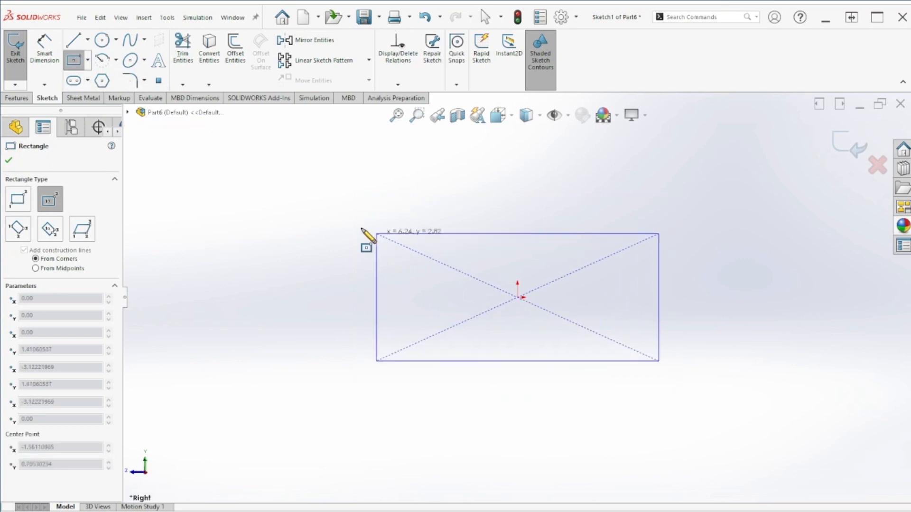
click(336, 220)
Step: Dimension the rectangle's top line and set its width to 7.25 in
right_drag(418, 194, 422, 168)
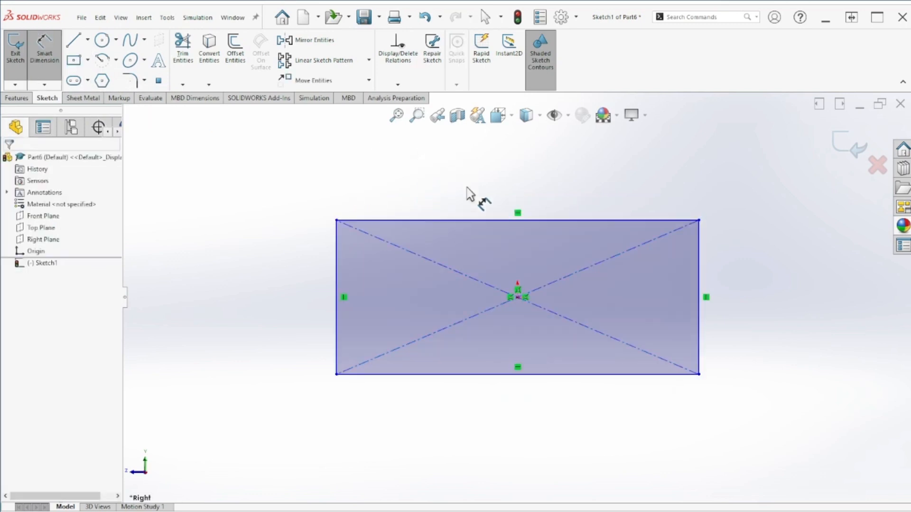
click(470, 220)
click(476, 199)
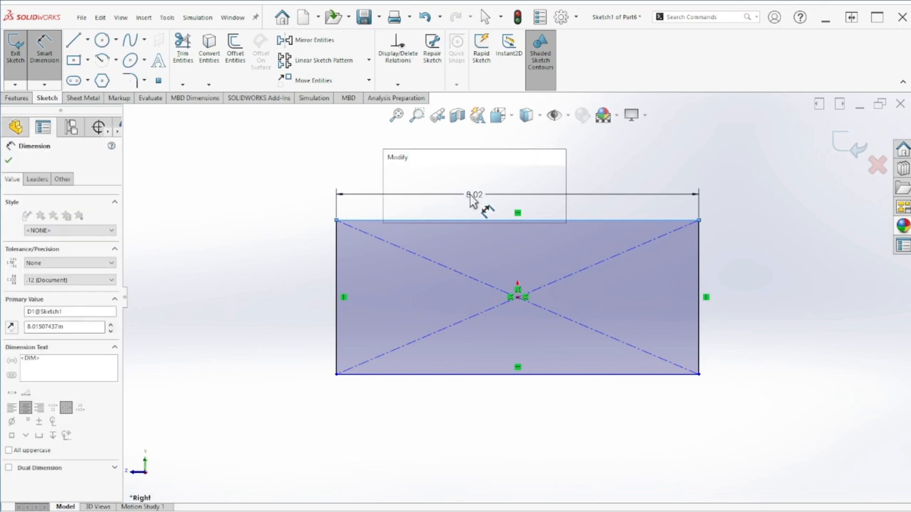
text(7.25)
key(Return)
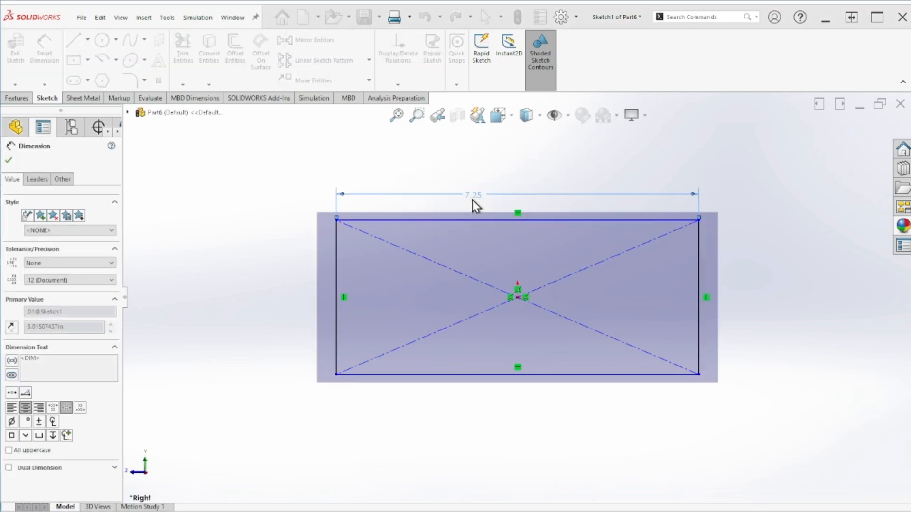
Step: Dimension the rectangle's left side, set its height to 3.25 in, and finish the sketch
click(337, 271)
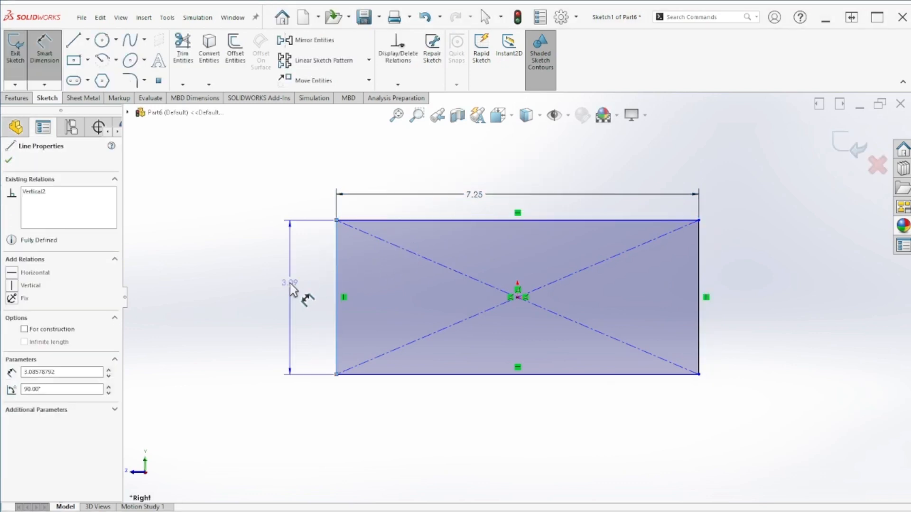
click(299, 302)
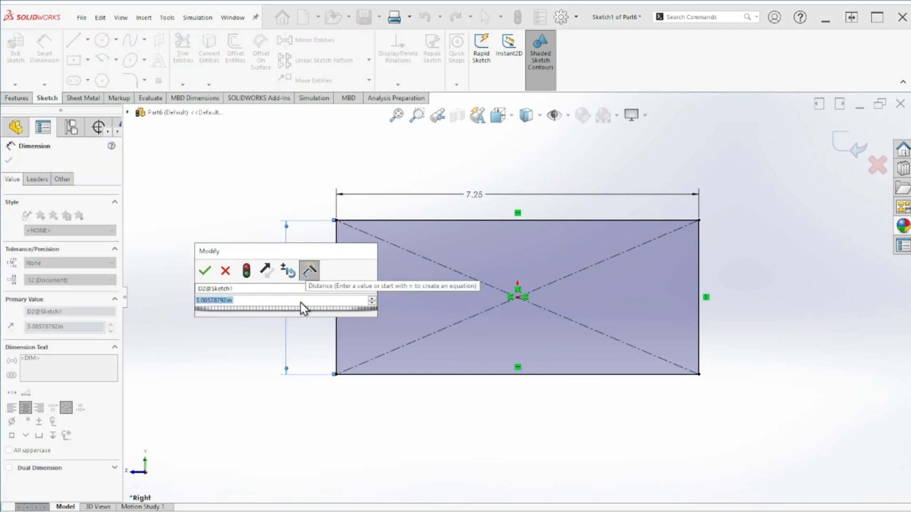
text(3.25)
key(Return)
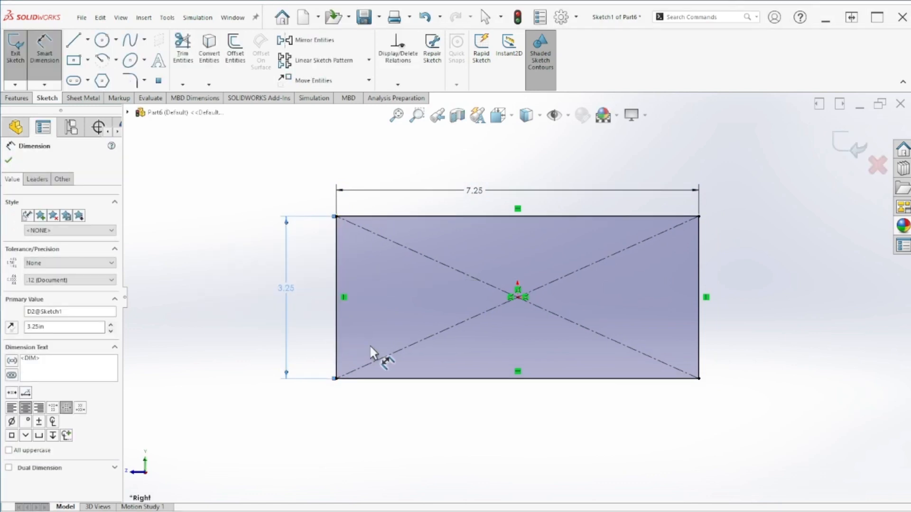
click(839, 145)
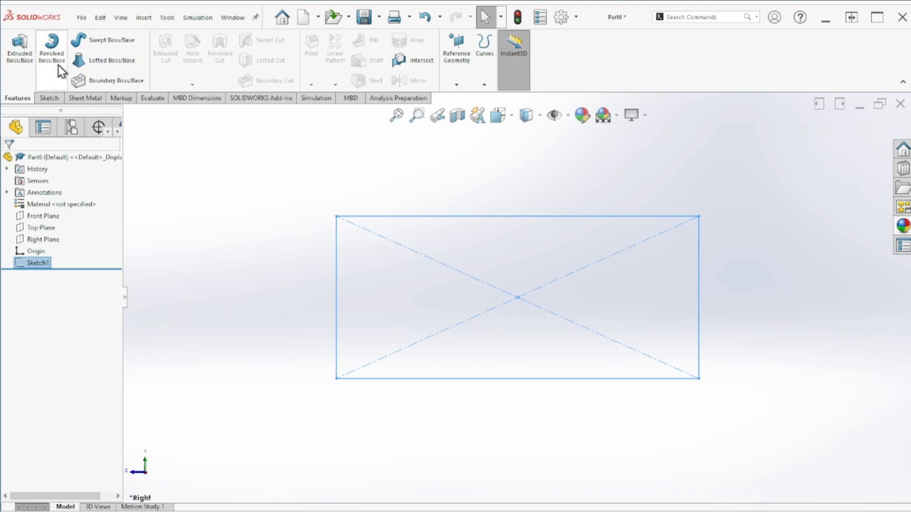
Step: Extrude the rectangle 0.0625 in with the Mid Plane end condition
click(26, 47)
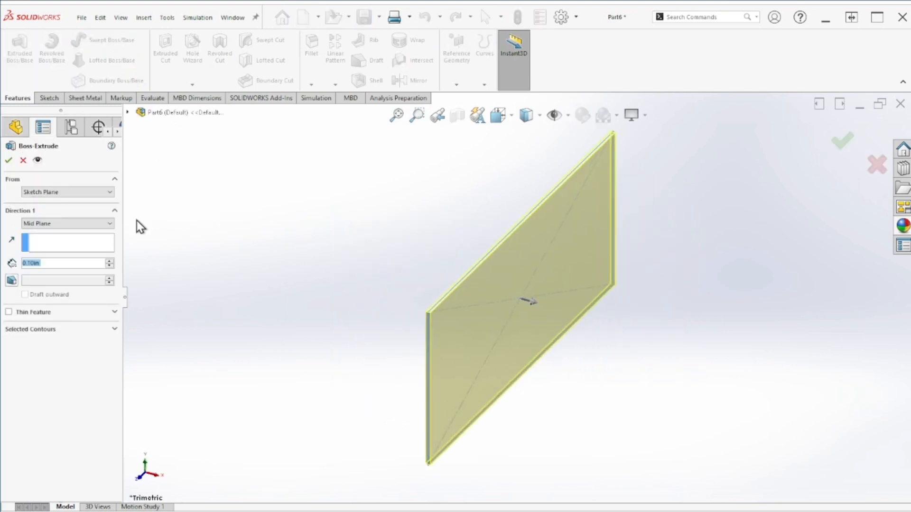
text(.0)
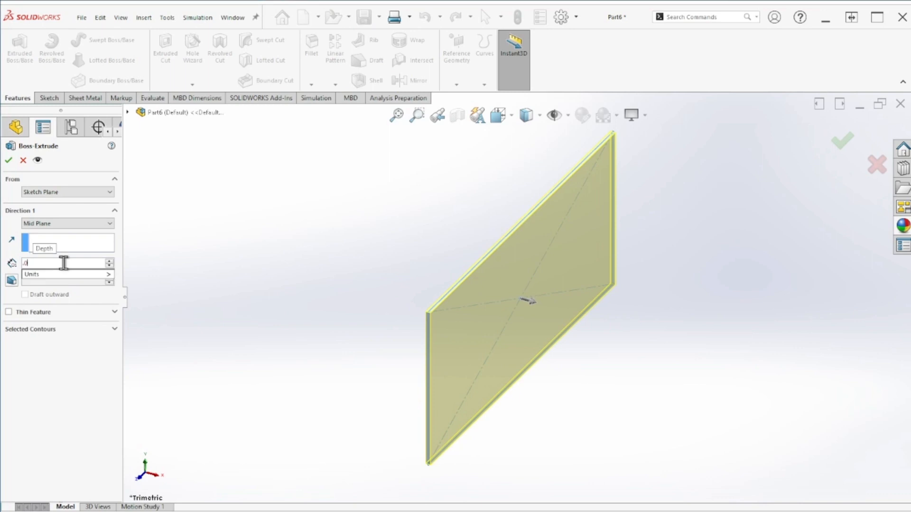
text(625)
key(Return)
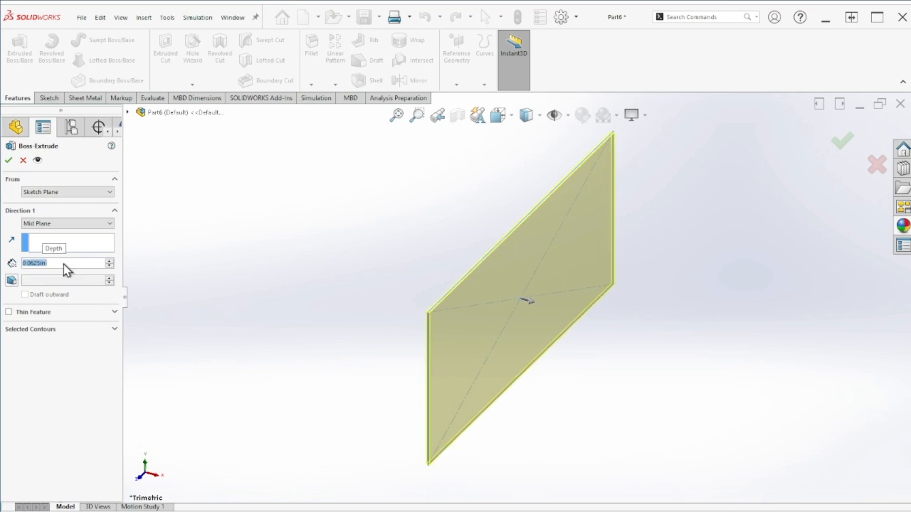
click(10, 161)
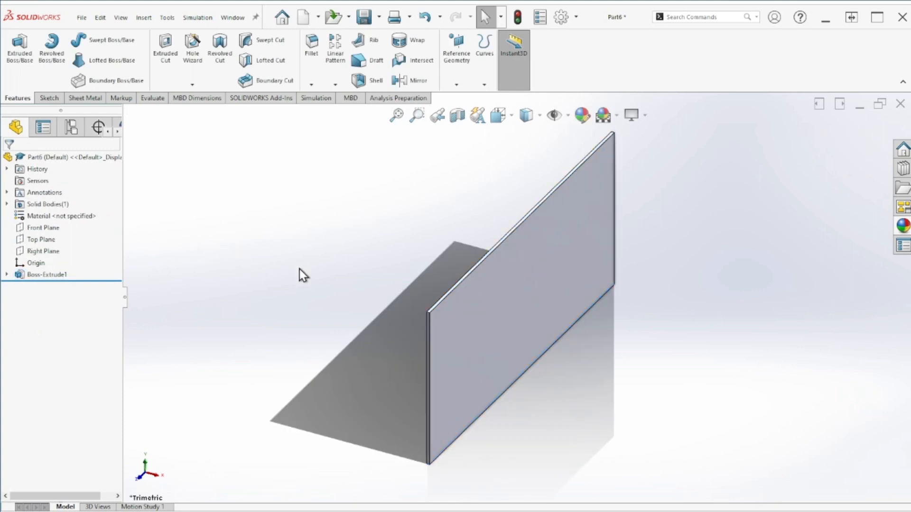
Step: Apply the Glass material from the Other Non-metals category to the divider panel and show it in isometric view
right_click(71, 218)
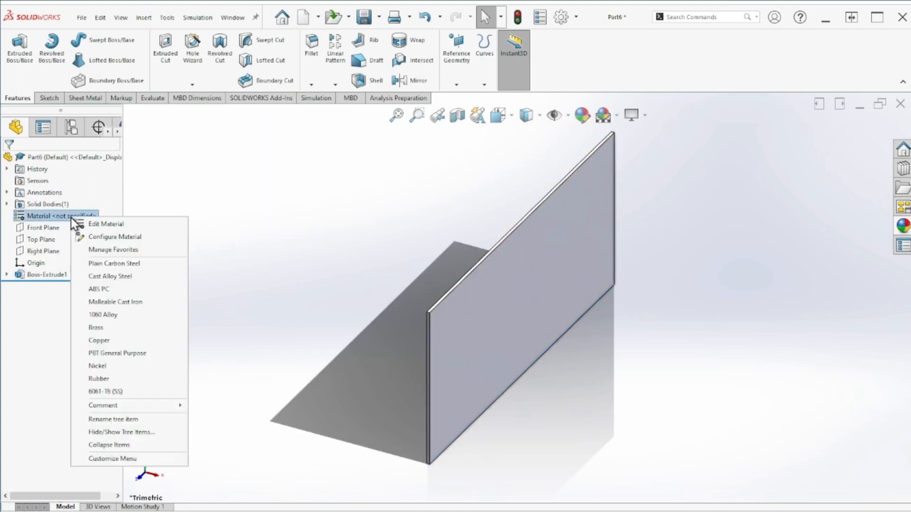
click(104, 223)
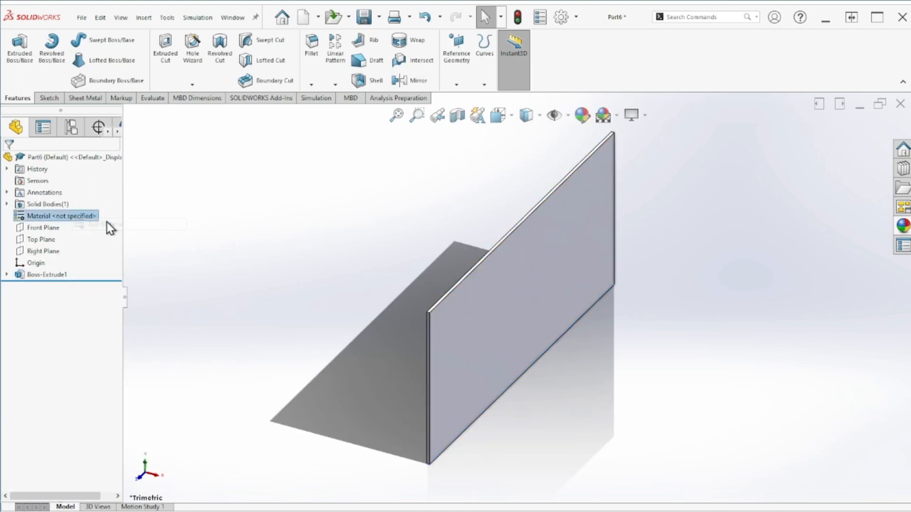
scroll(331, 258, down, 8)
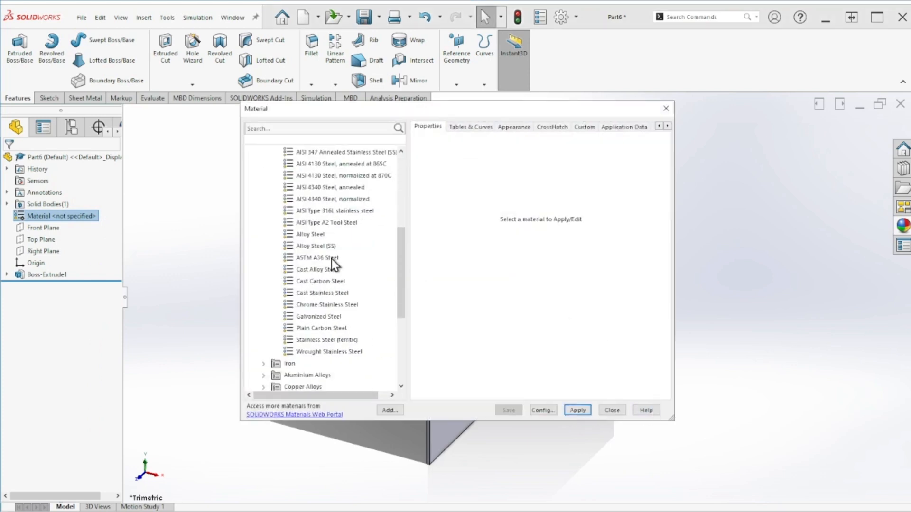
double_click(306, 304)
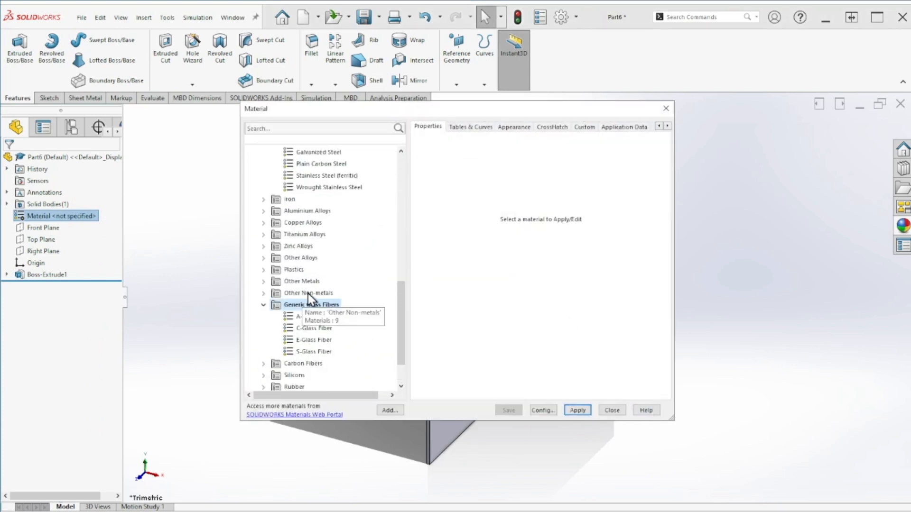
double_click(309, 293)
click(305, 316)
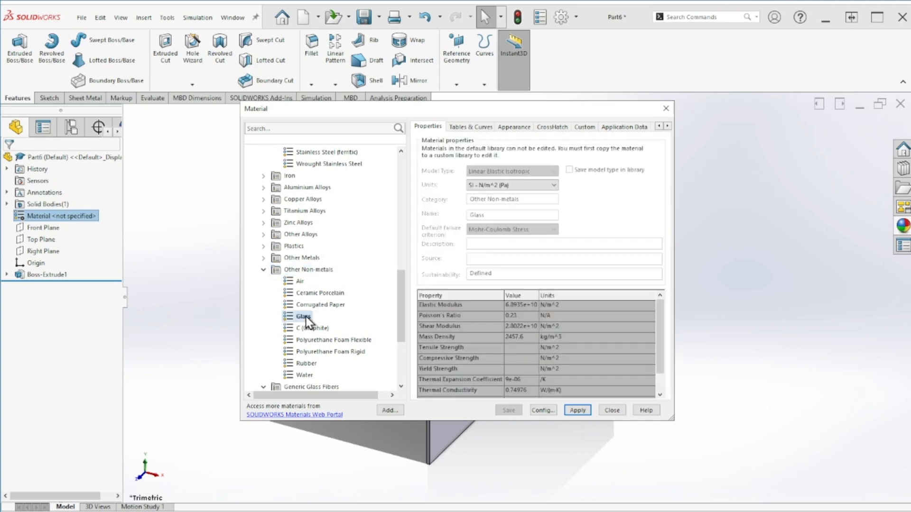
scroll(309, 318, down, 1)
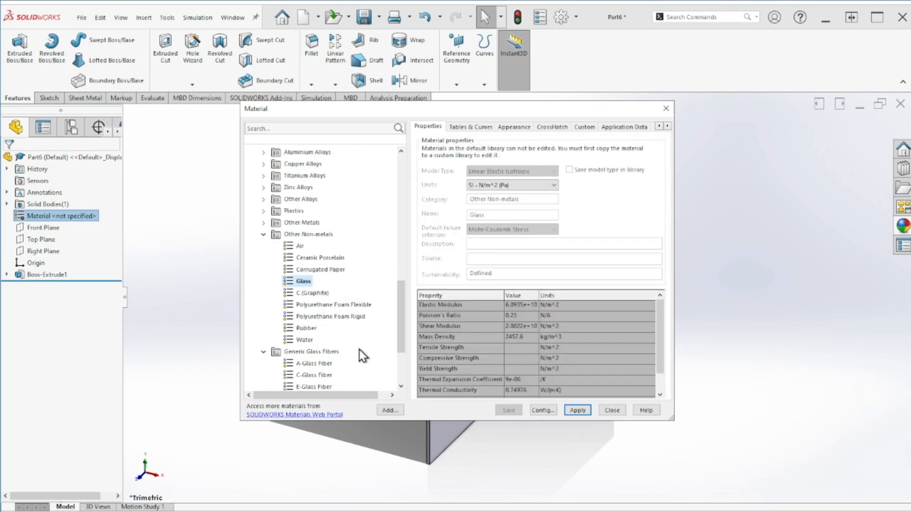
click(585, 410)
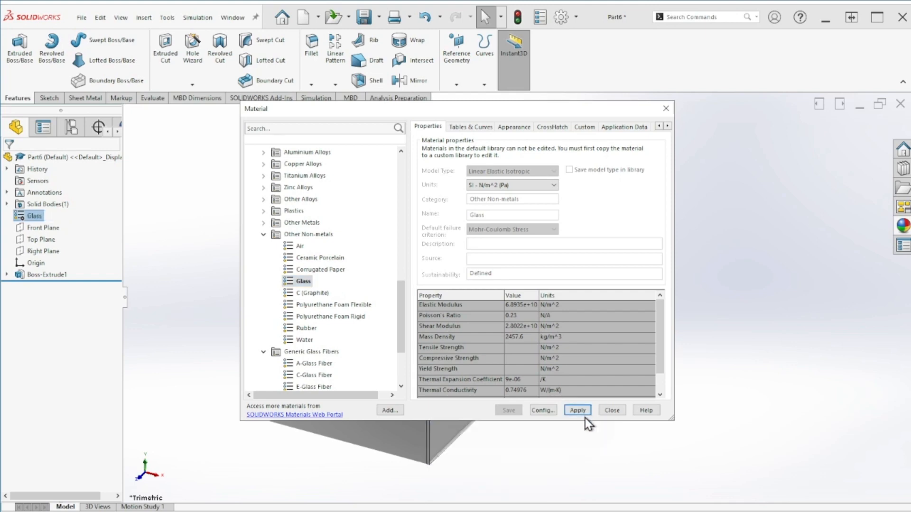
click(615, 411)
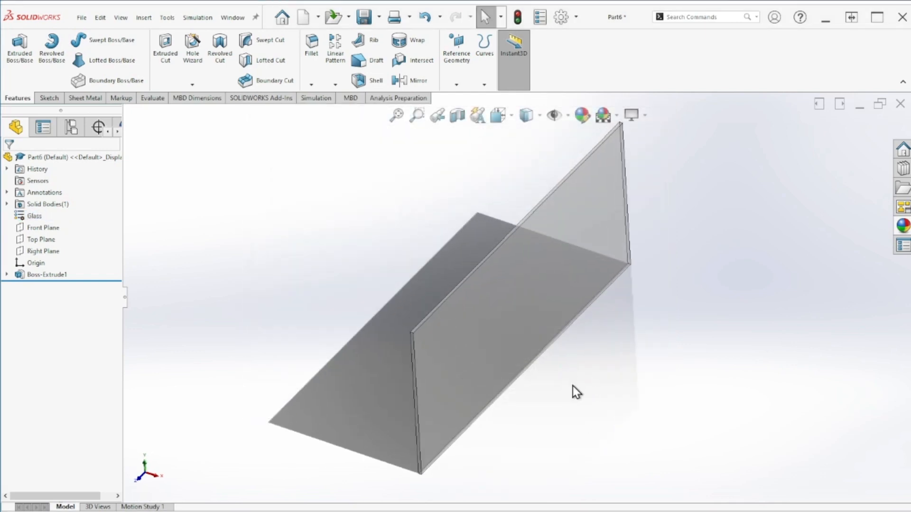
key(ctrl+7)
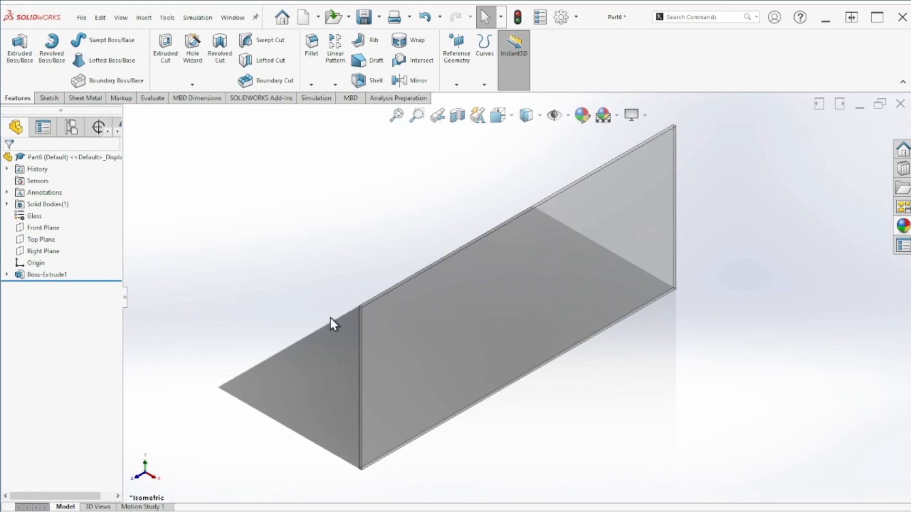
Step: Create a new assembly and place the Sheet Metal part at its origin as the first component
click(306, 20)
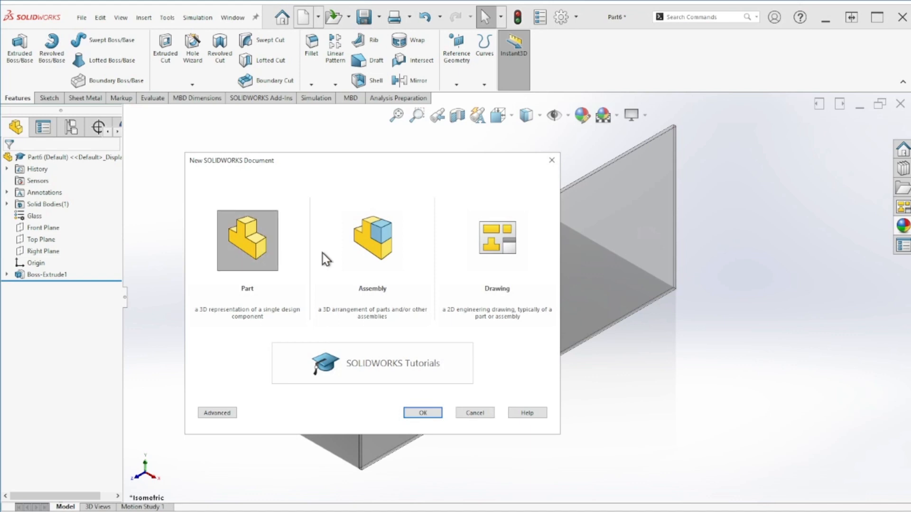
click(377, 245)
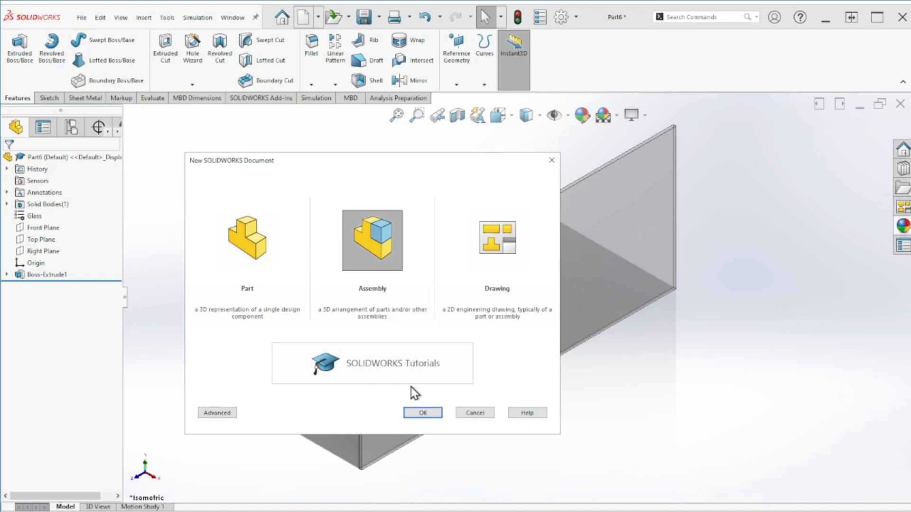
click(423, 414)
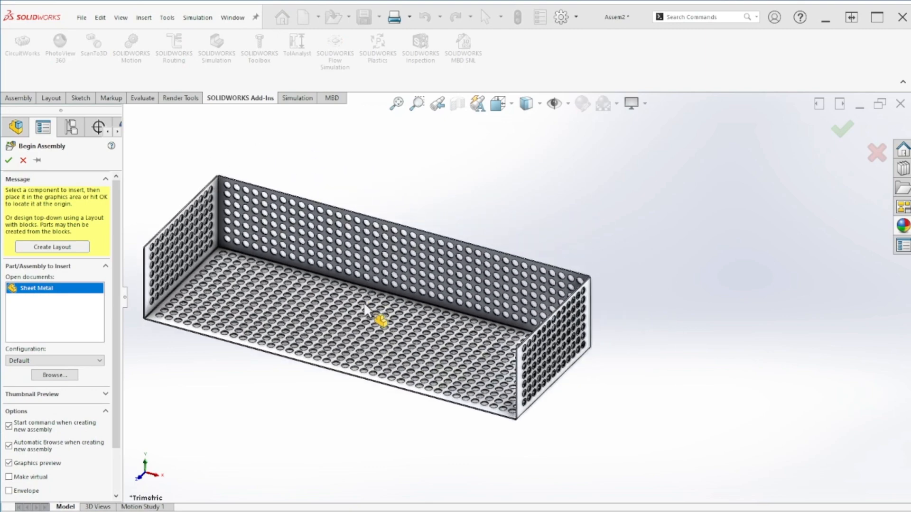
click(9, 161)
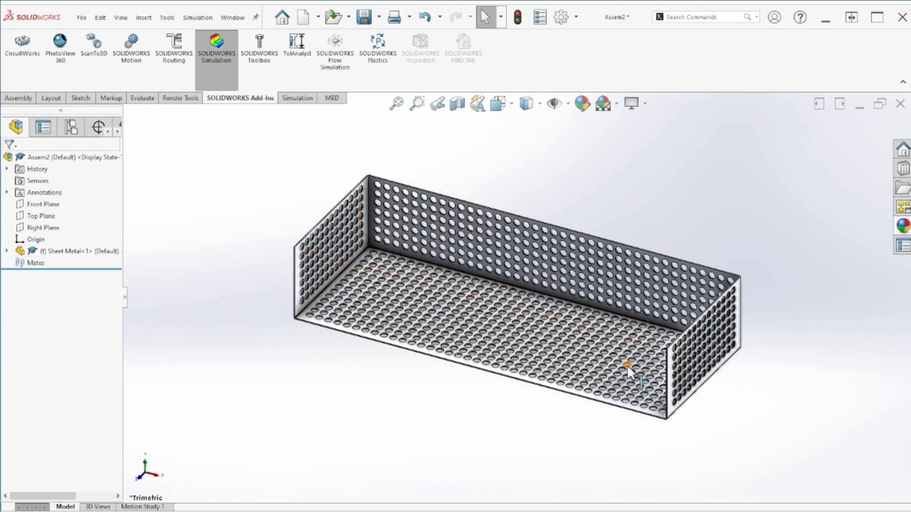
click(613, 355)
click(647, 284)
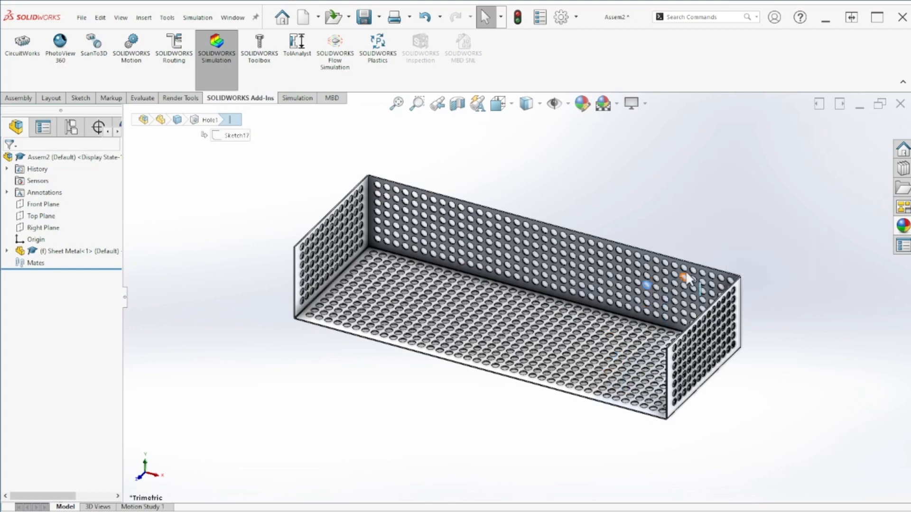
key(ctrl+a)
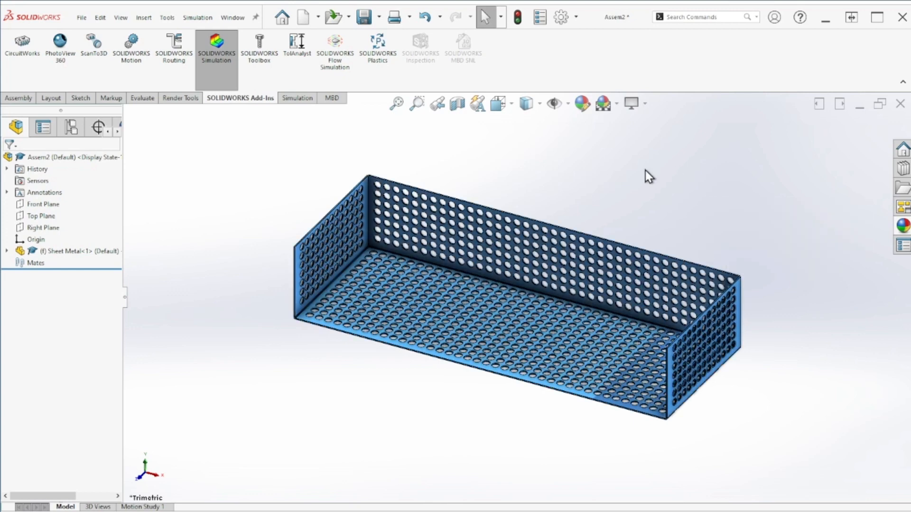
click(620, 201)
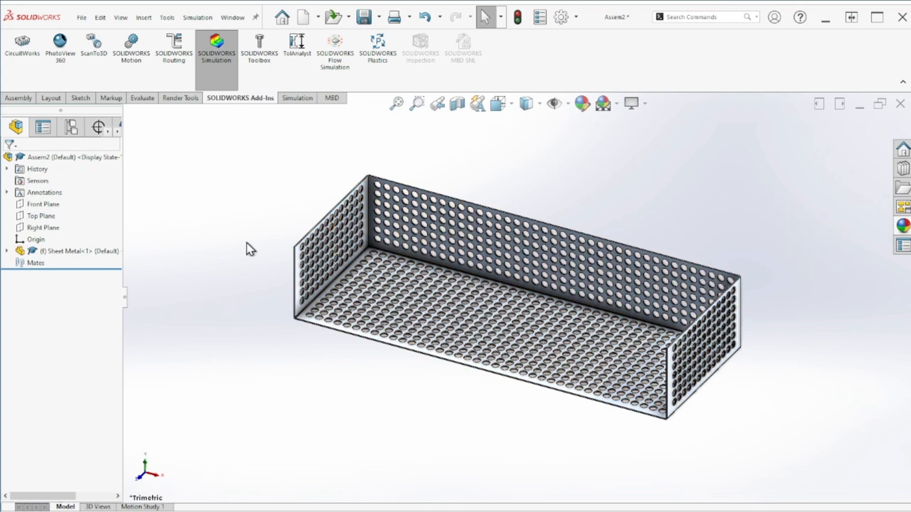
Step: Insert the Divider part into the assembly and place it in free space beside the perforated bin
click(13, 98)
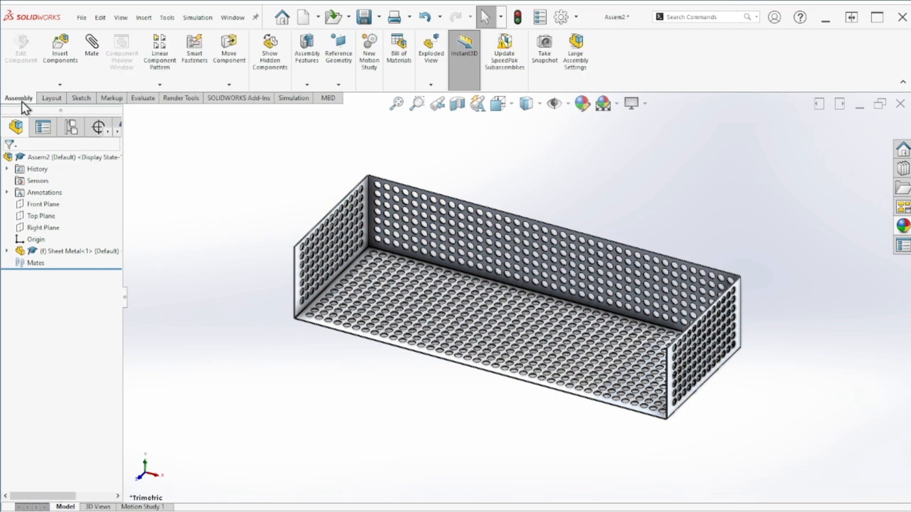
click(59, 57)
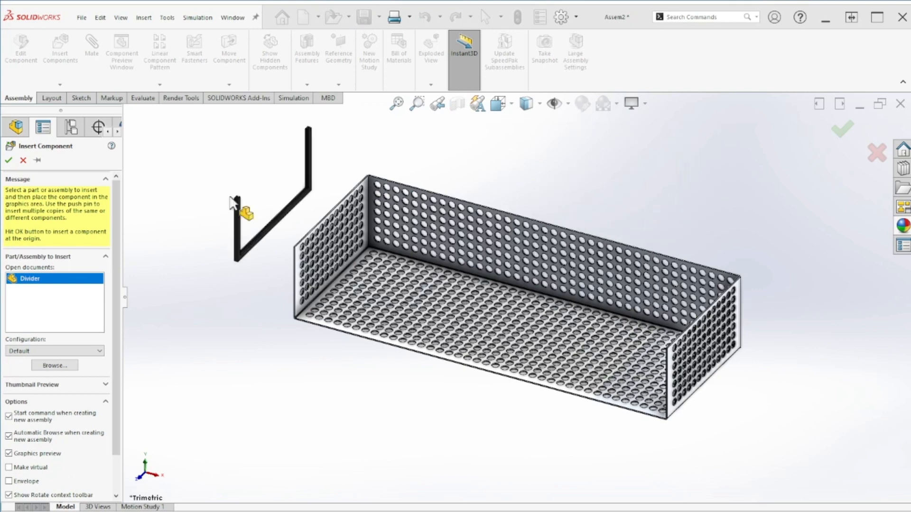
click(227, 245)
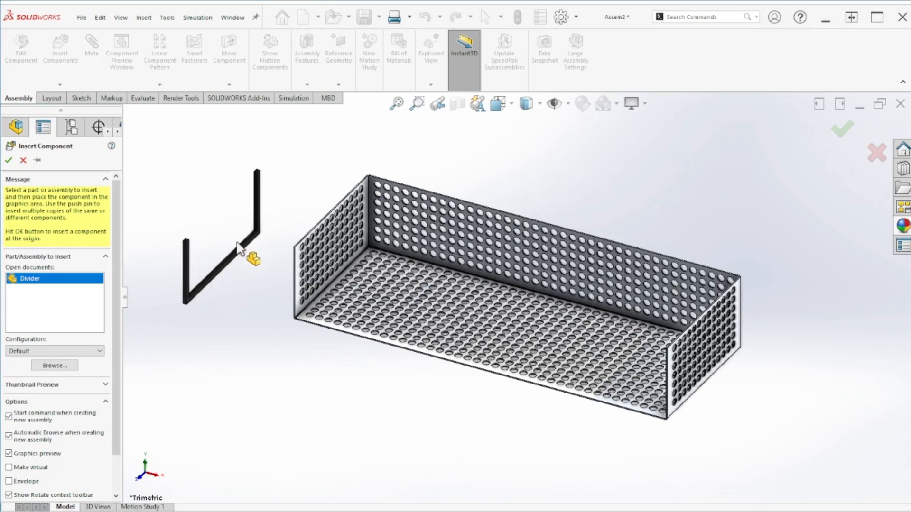
Step: Mate the underside of the divider frame coincident with the inner floor face of the perforated bin
scroll(204, 299, down, 2)
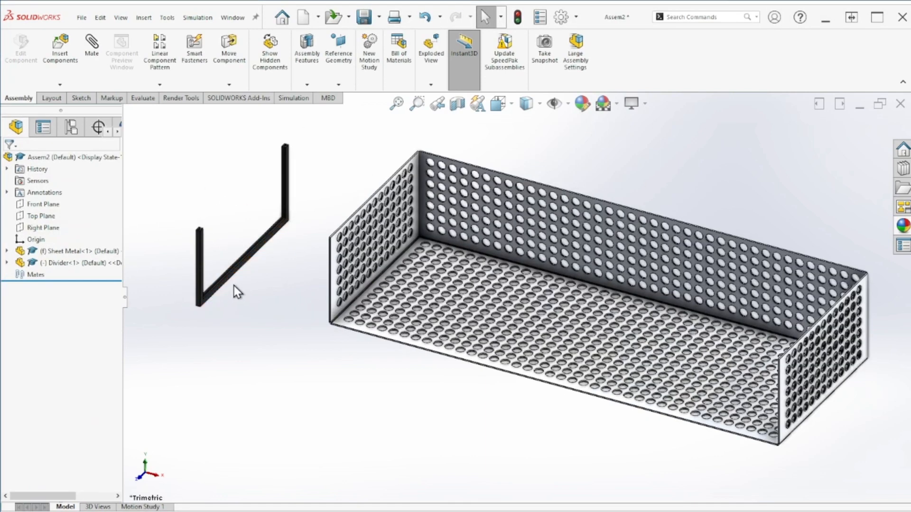
scroll(237, 287, down, 1)
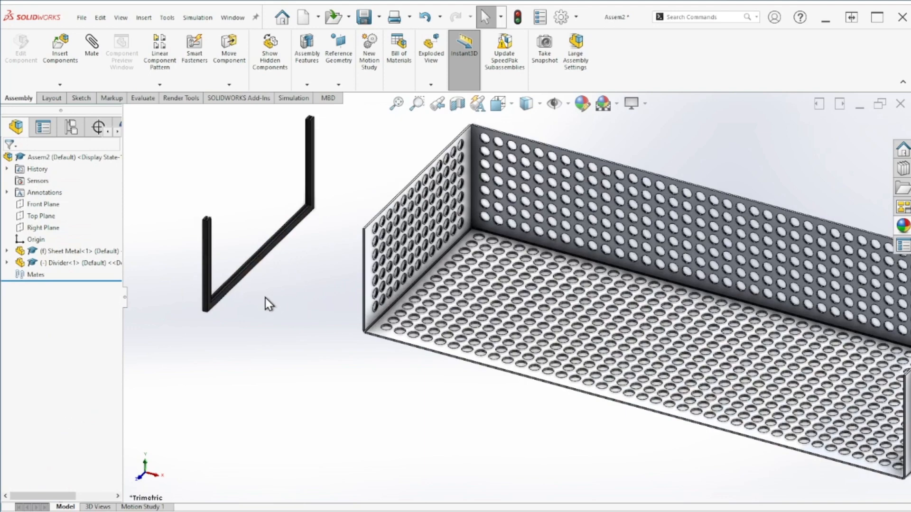
scroll(256, 315, up, 2)
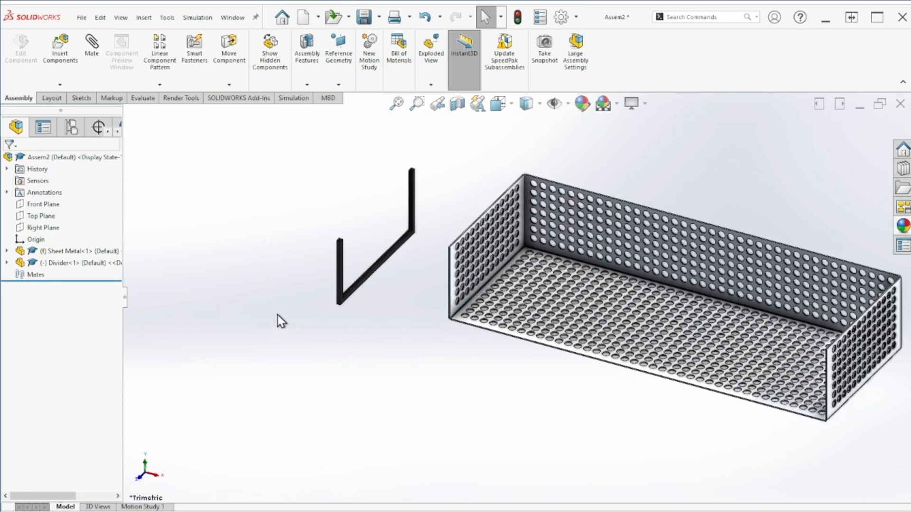
middle_drag(348, 323, 434, 205)
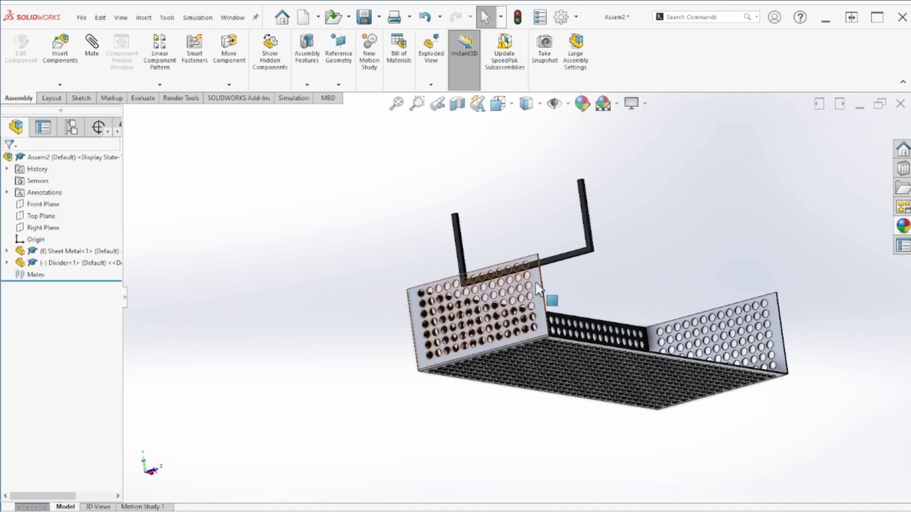
scroll(576, 259, down, 4)
scroll(588, 260, down, 3)
scroll(565, 230, up, 8)
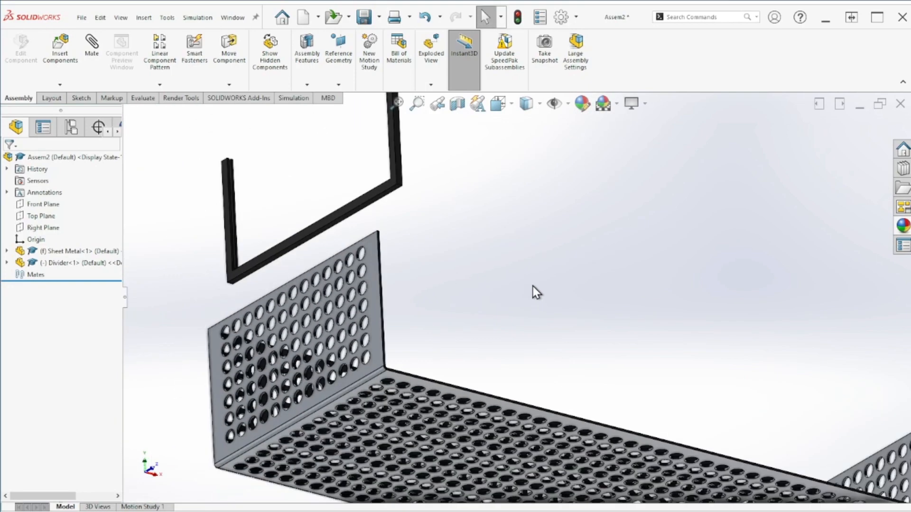
scroll(435, 217, down, 5)
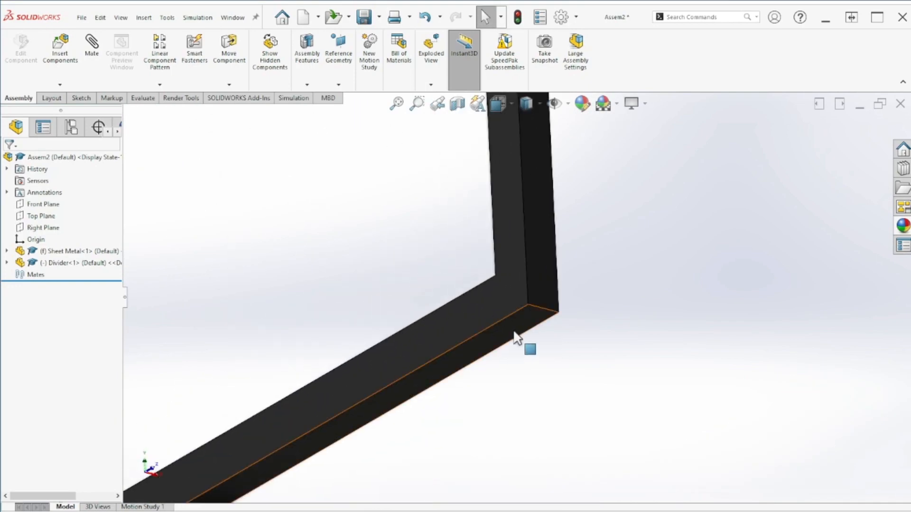
click(514, 330)
scroll(533, 374, up, 6)
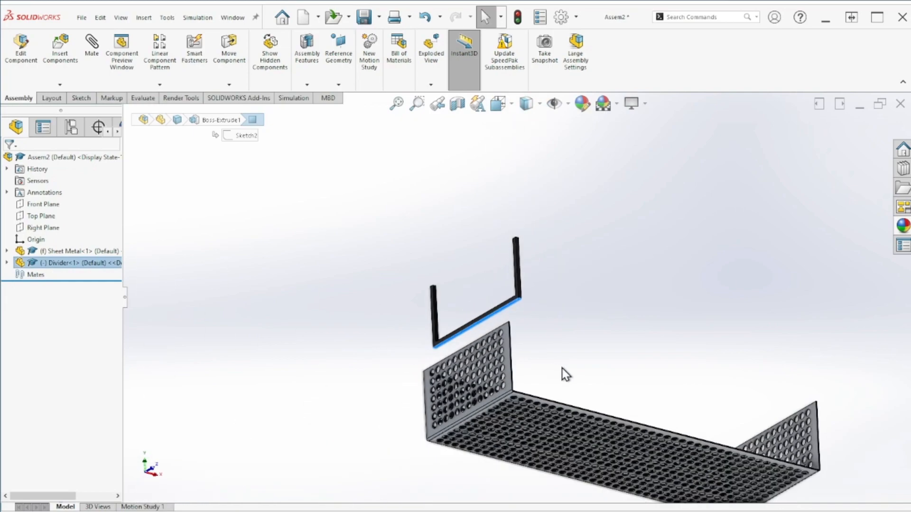
middle_drag(564, 374, 519, 451)
scroll(529, 375, down, 6)
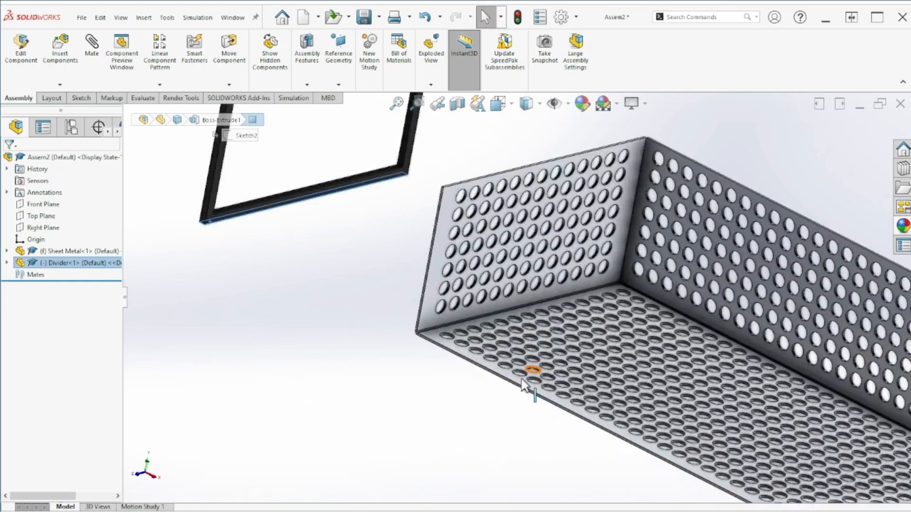
click(522, 366)
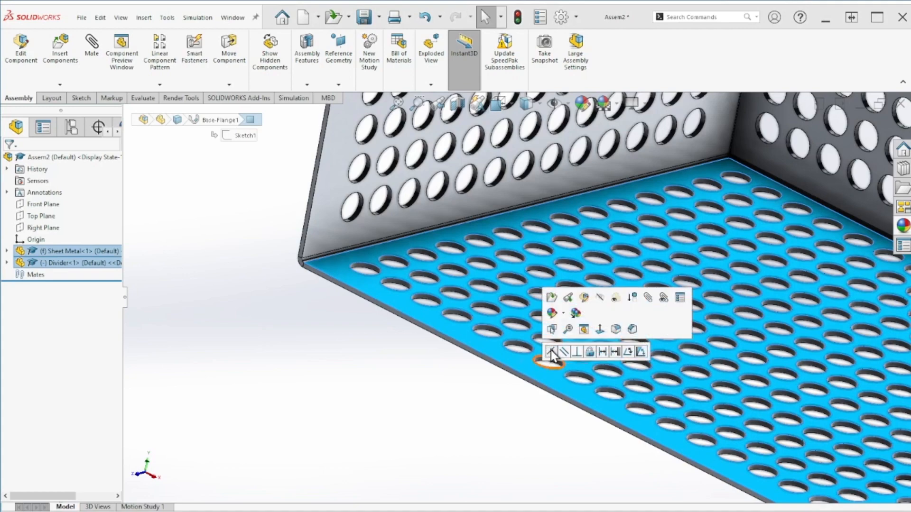
click(550, 352)
Step: Move the divider frame clear of the bin's back wall and mate its rear outer face coincident with that wall's inner face
scroll(555, 354, up, 5)
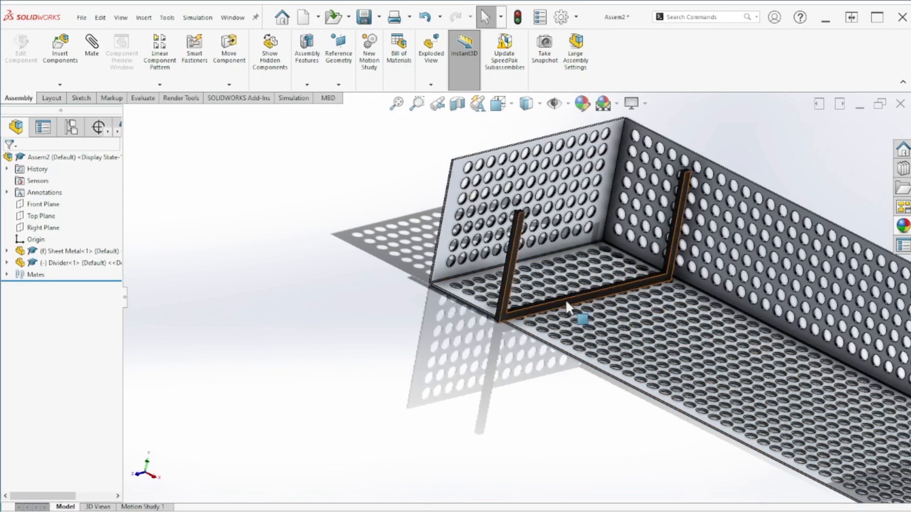
scroll(545, 218, down, 5)
drag(483, 259, 304, 267)
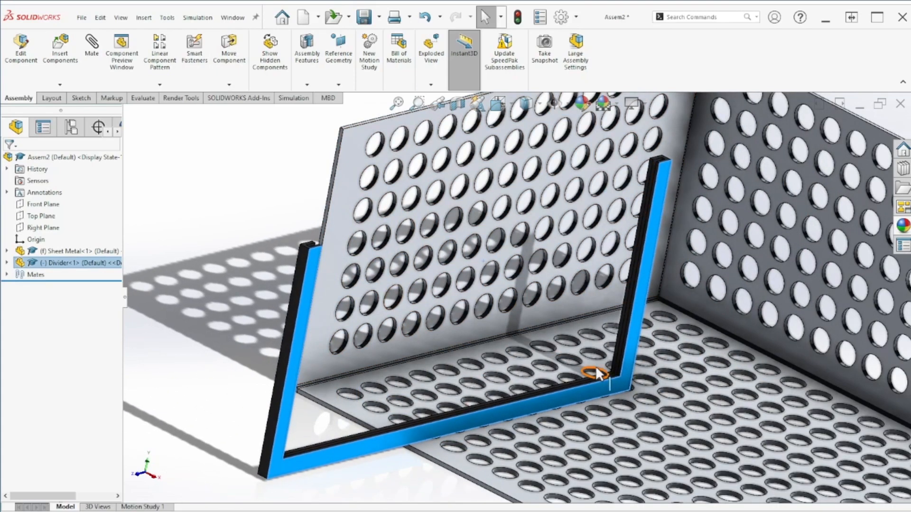
middle_drag(594, 374, 723, 263)
scroll(671, 121, down, 4)
click(525, 242)
scroll(535, 286, up, 4)
scroll(535, 286, up, 2)
scroll(788, 284, down, 3)
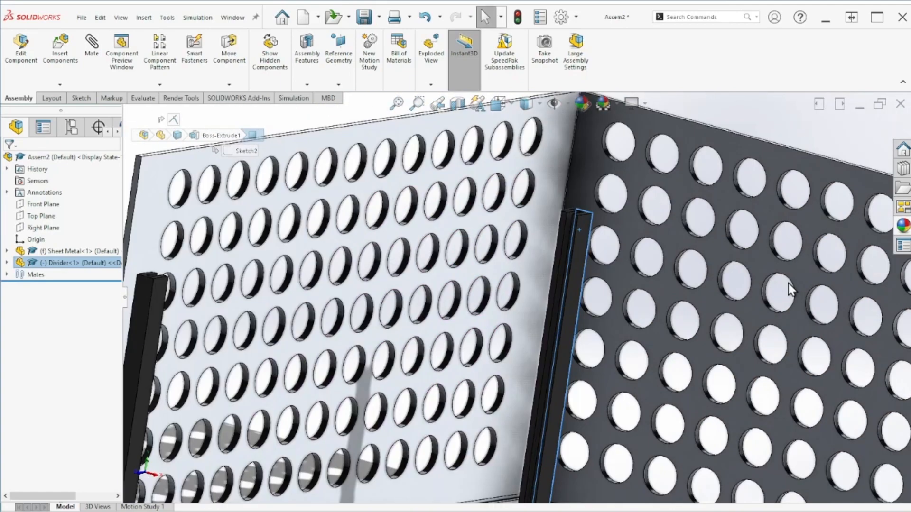
click(754, 257)
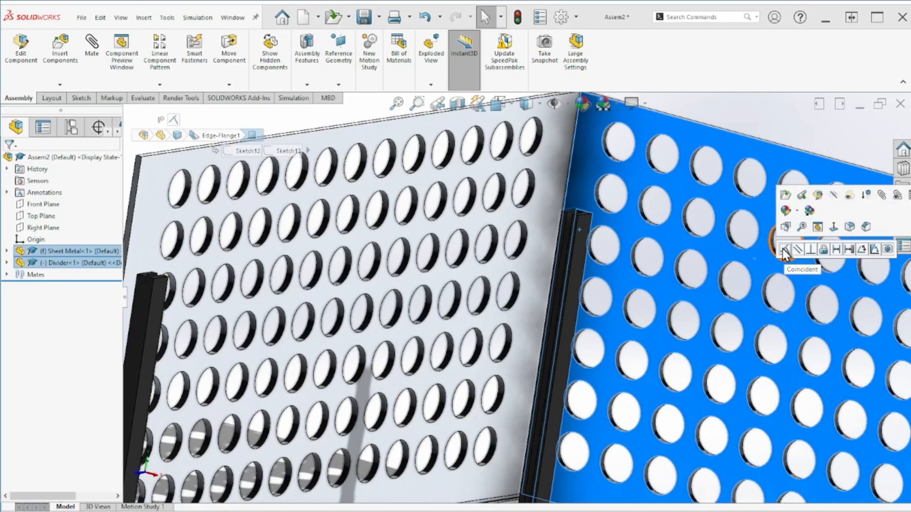
click(783, 250)
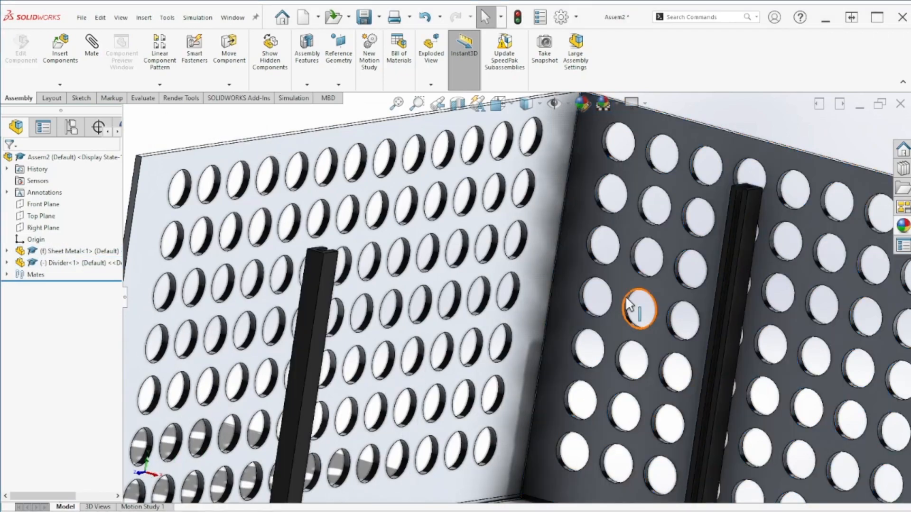
Step: Slide the mated divider frame lengthwise along the bin, farther away from the nearer end wall
scroll(627, 300, up, 5)
middle_drag(622, 356, 578, 415)
scroll(633, 400, up, 3)
scroll(531, 401, down, 5)
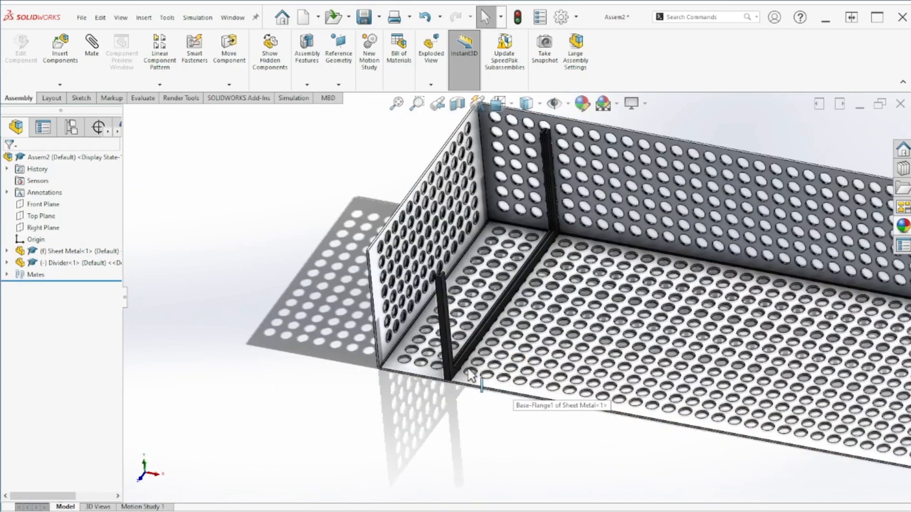
drag(451, 363, 568, 302)
scroll(567, 303, up, 2)
scroll(462, 339, down, 2)
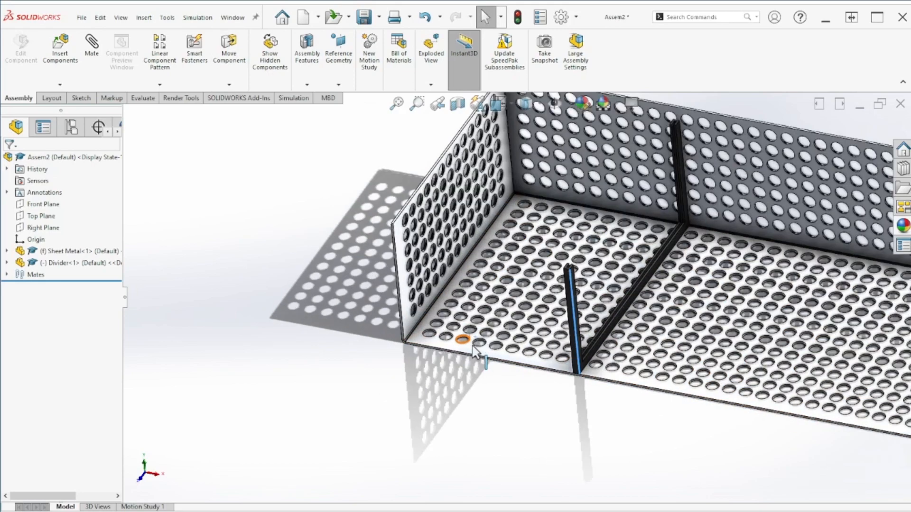
middle_drag(525, 361, 576, 335)
scroll(574, 346, down, 5)
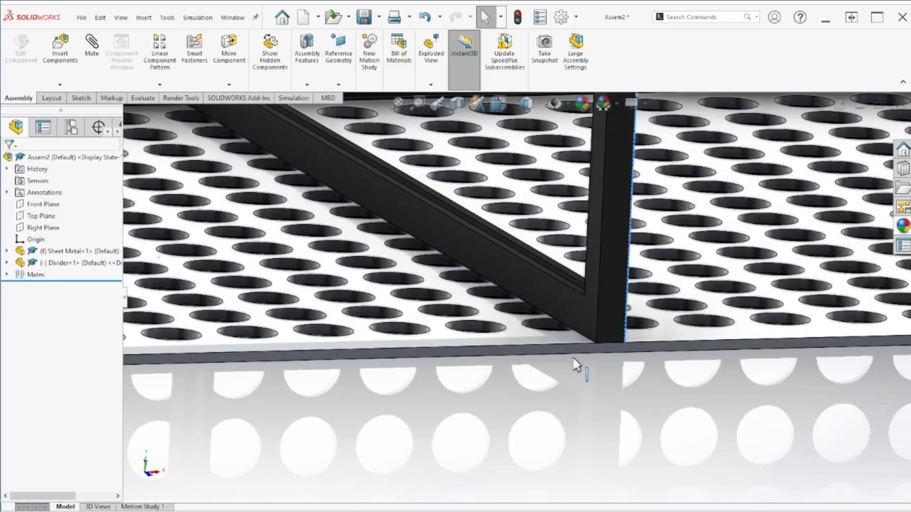
click(591, 323)
scroll(592, 325, up, 6)
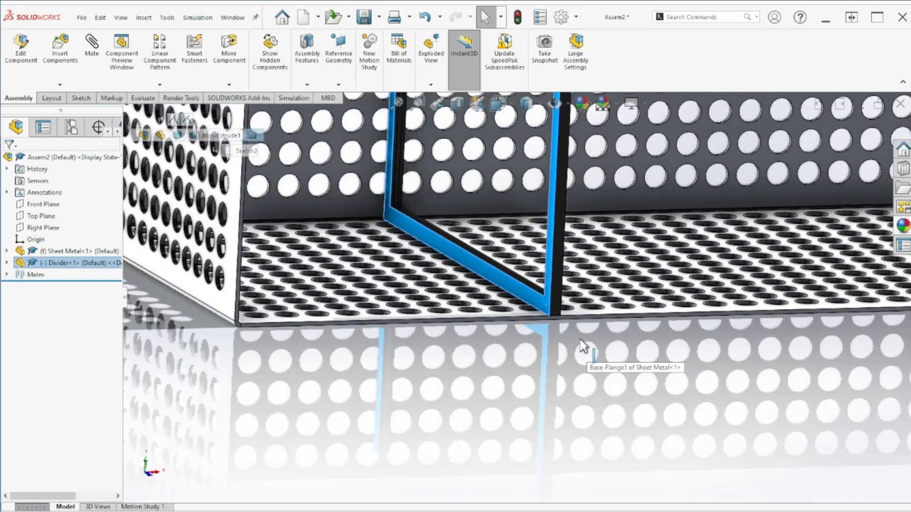
middle_drag(588, 356, 493, 339)
ctrl+click(409, 285)
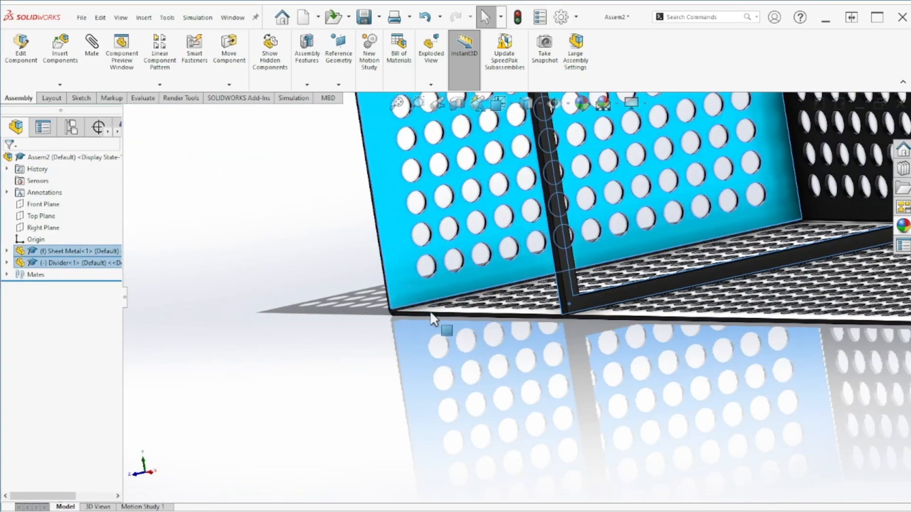
scroll(431, 315, up, 4)
middle_drag(522, 295, 525, 333)
click(505, 338)
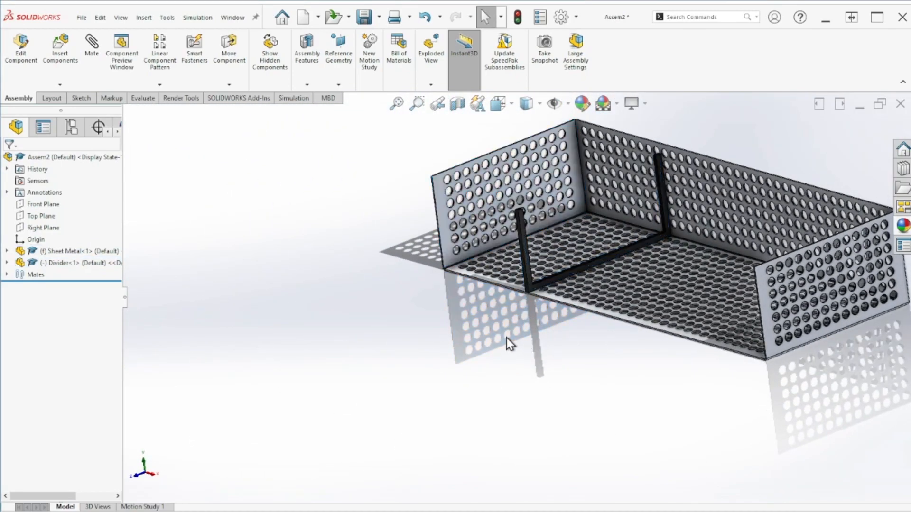
Step: Add a 5 in distance mate between the bin's nearer end wall and the side face of the divider frame facing it
scroll(449, 255, down, 3)
click(457, 255)
middle_drag(470, 277, 564, 292)
scroll(641, 268, down, 7)
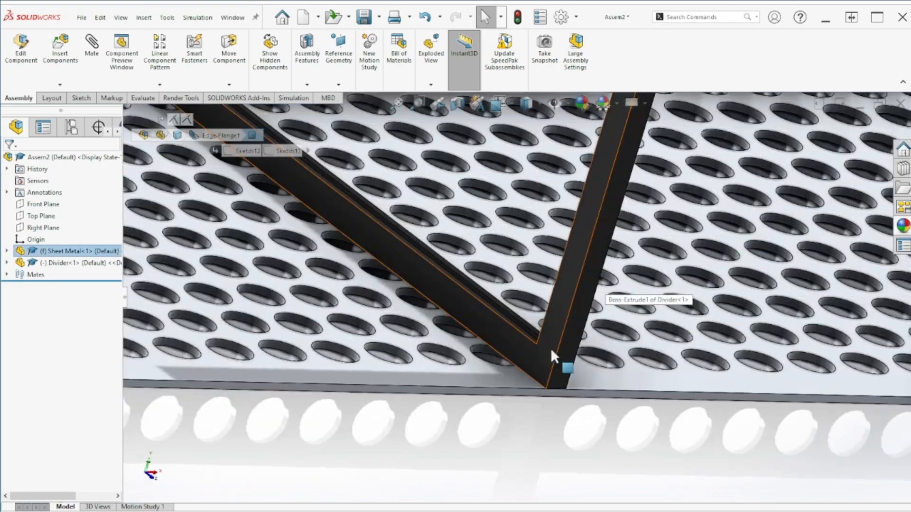
ctrl+click(547, 351)
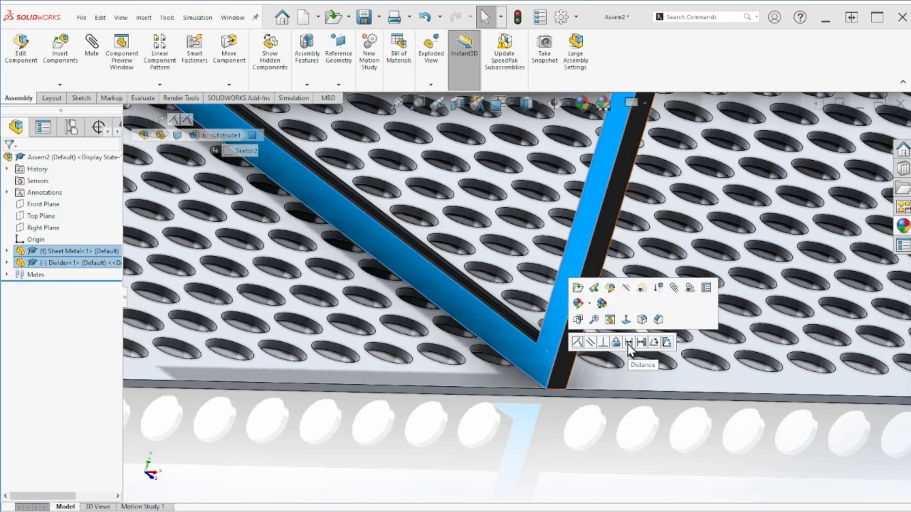
click(629, 343)
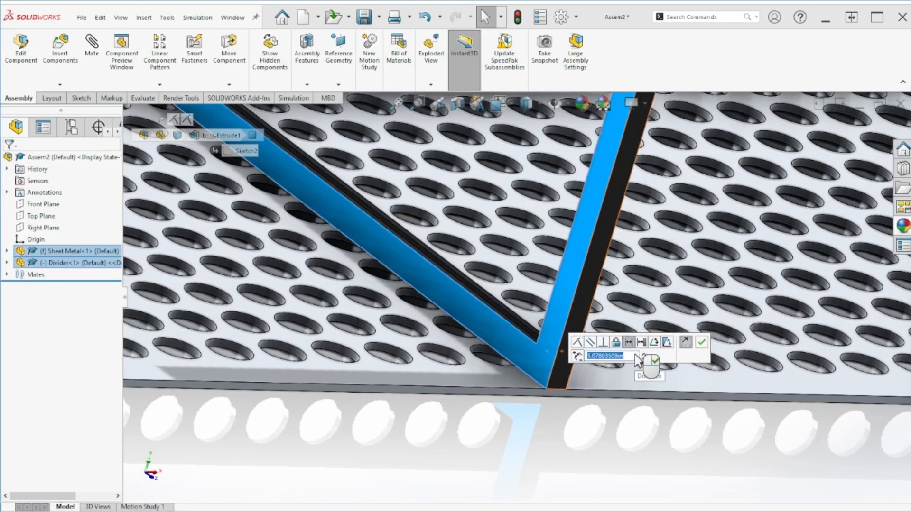
text(5)
key(Return)
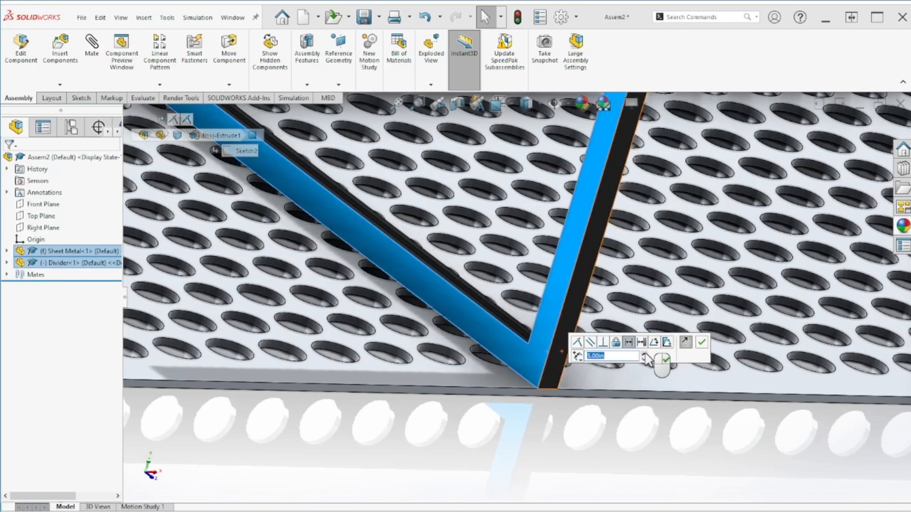
click(701, 342)
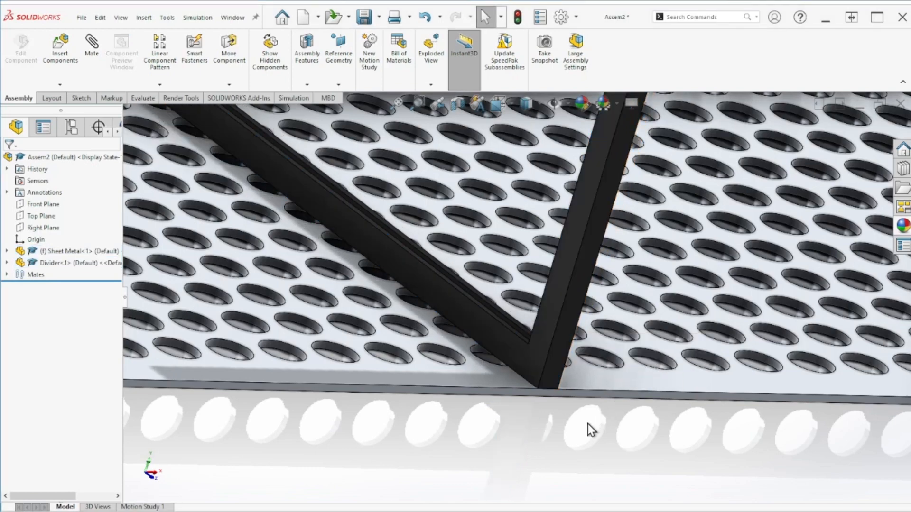
key(f)
middle_drag(592, 425, 539, 407)
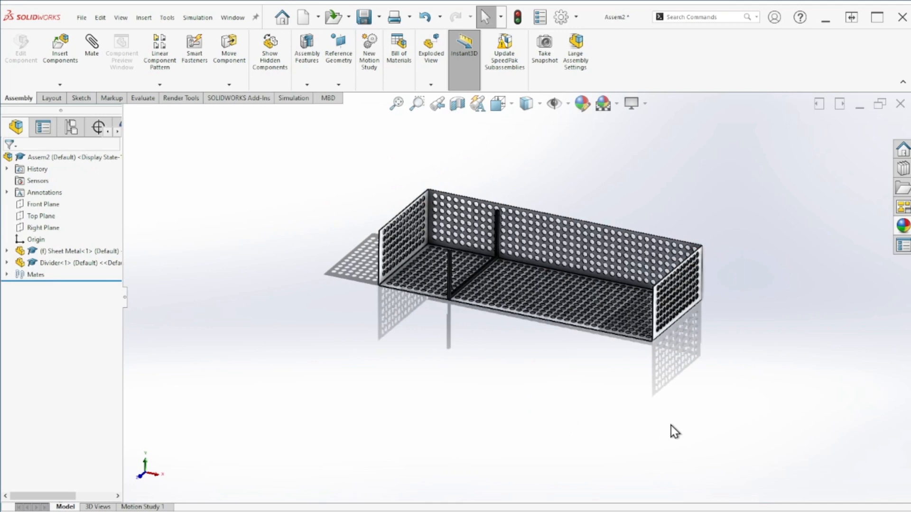
Step: Insert the Glass part into the assembly and place it in free space beyond the bin's end wall
scroll(668, 309, down, 5)
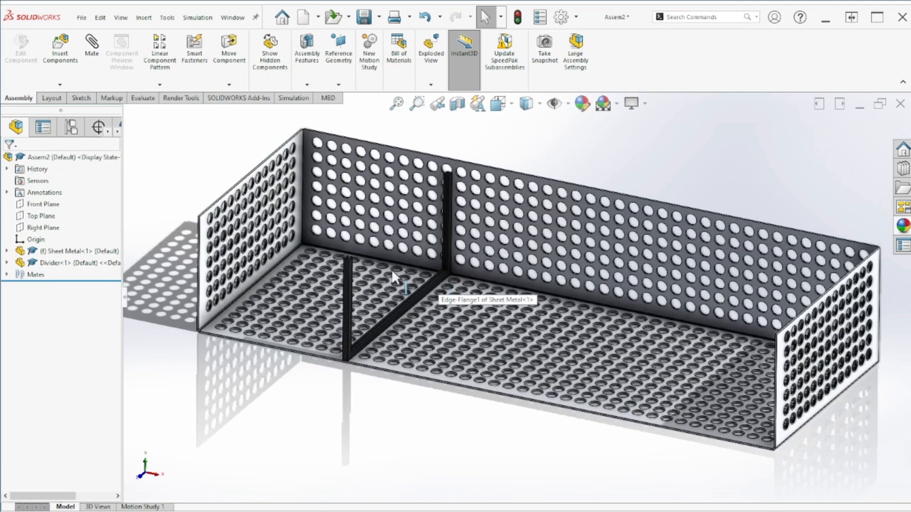
scroll(413, 290, up, 5)
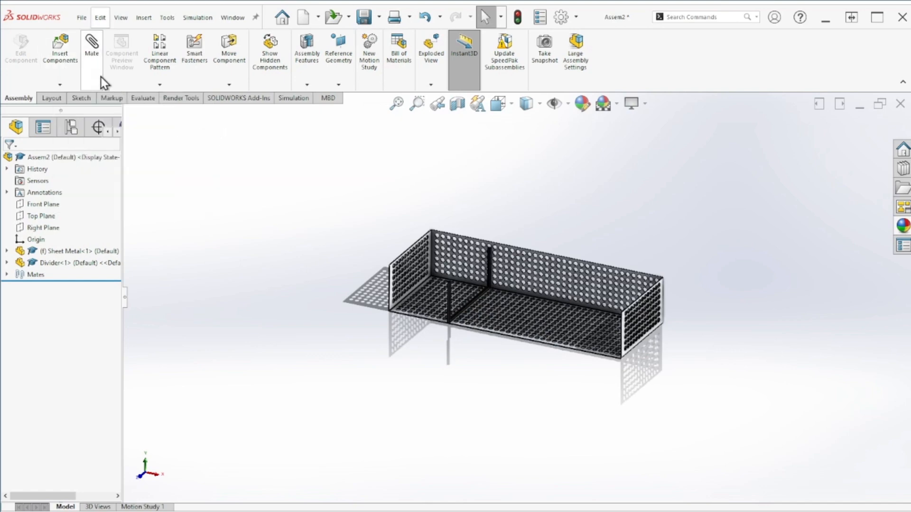
click(64, 59)
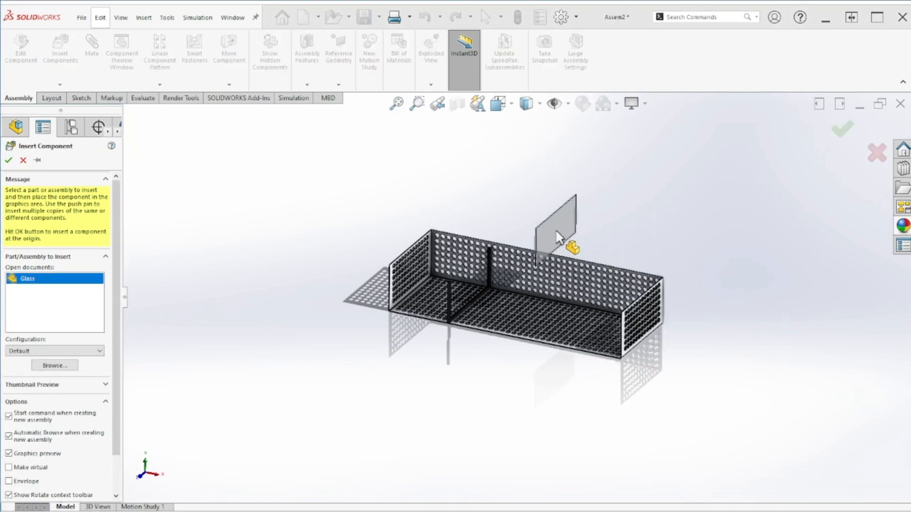
click(341, 248)
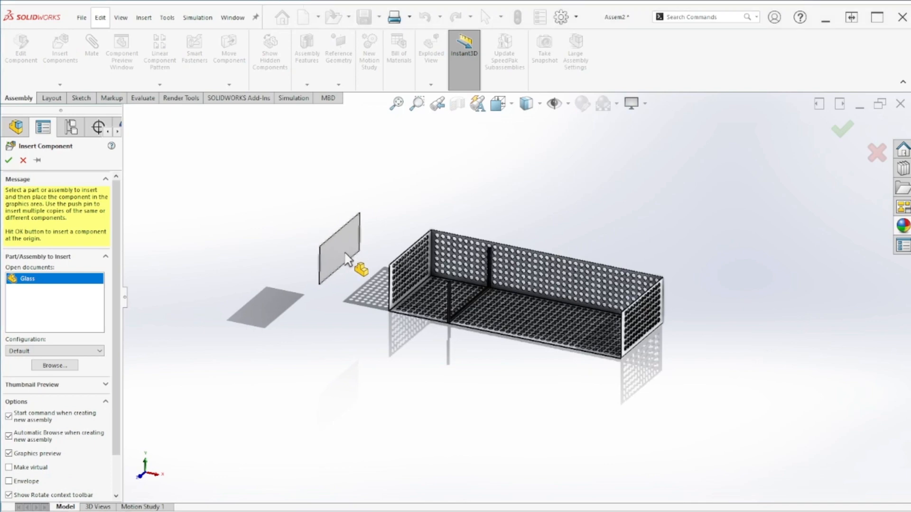
Step: Mate the glass panel's bottom edge face coincident with the floor of the groove in the divider frame's base
scroll(332, 252, down, 3)
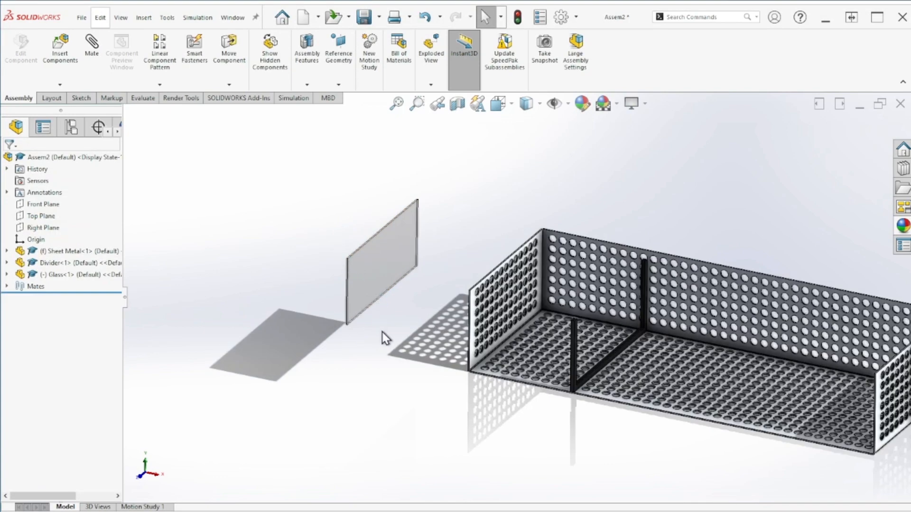
scroll(382, 335, down, 1)
scroll(376, 317, down, 3)
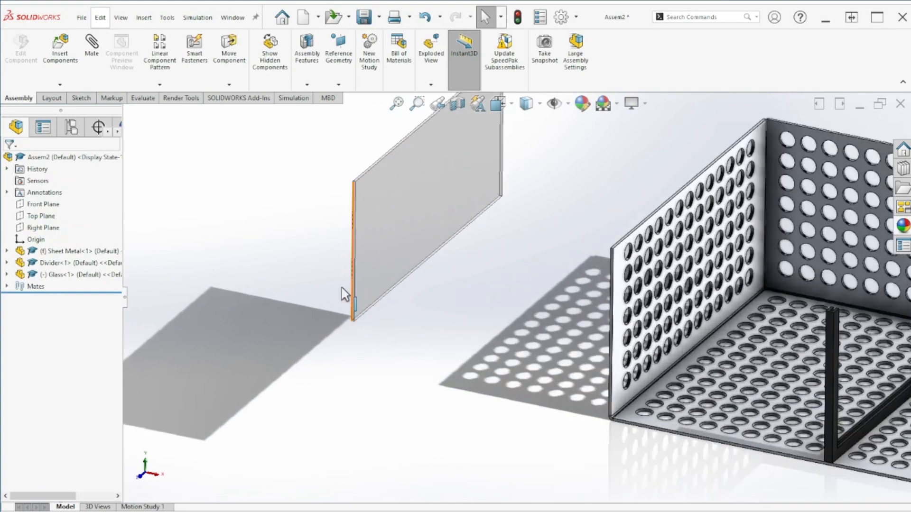
mouse_move(402, 311)
middle_down()
mouse_move(388, 285)
mouse_move(400, 166)
mouse_move(393, 305)
middle_up()
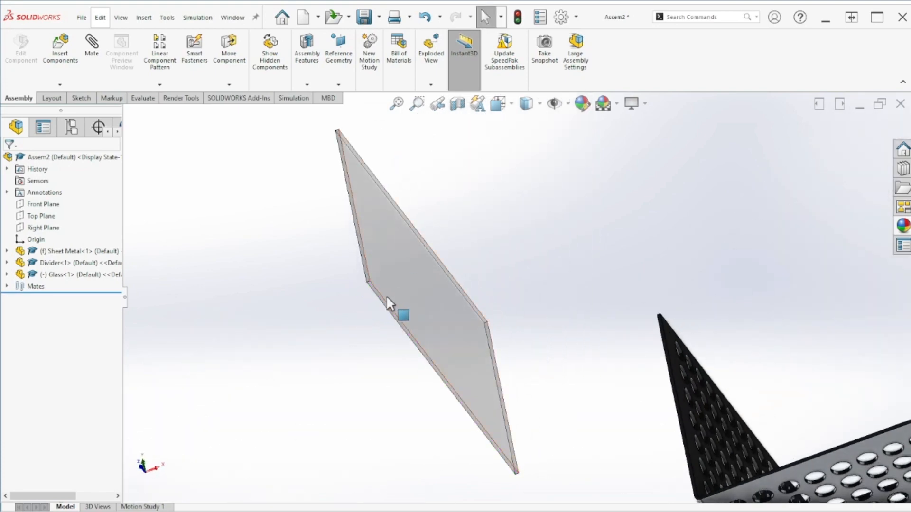
scroll(387, 300, down, 3)
scroll(387, 300, down, 1)
click(422, 273)
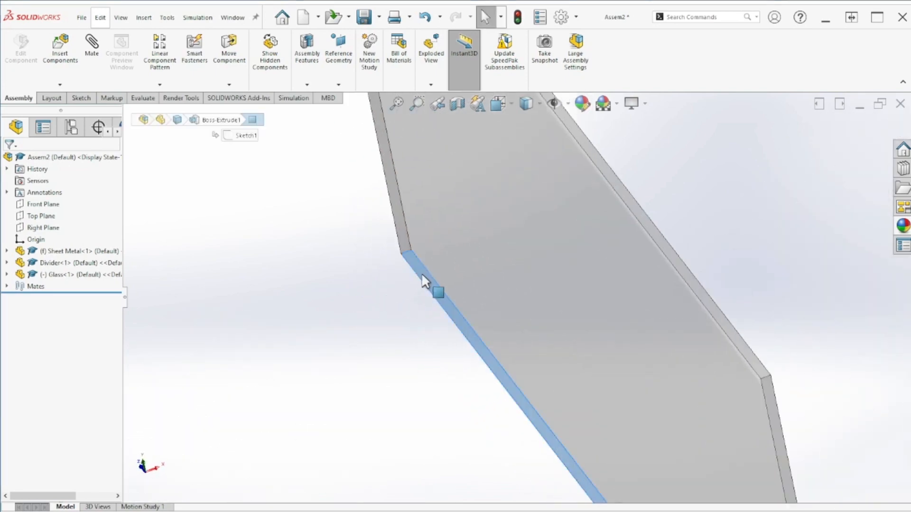
scroll(448, 328, up, 2)
scroll(449, 329, up, 7)
middle_drag(647, 363, 628, 511)
middle_drag(700, 282, 677, 301)
scroll(674, 280, down, 5)
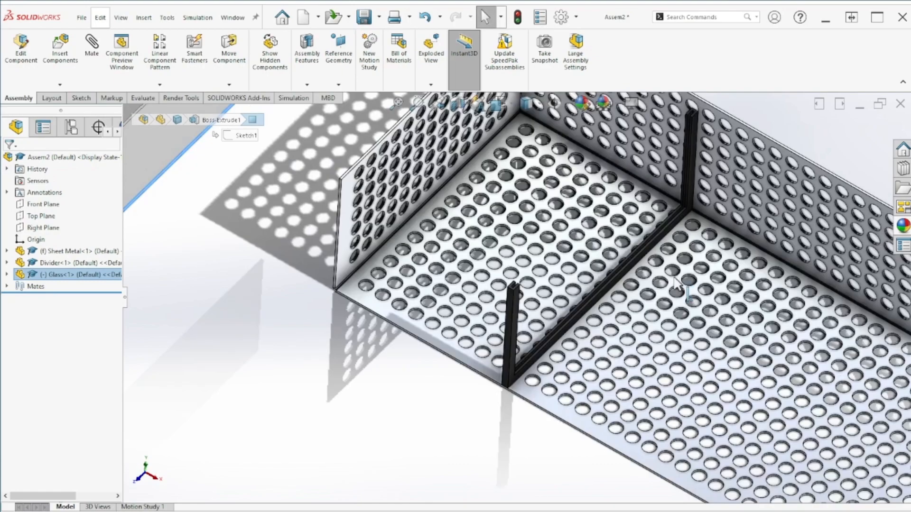
scroll(589, 292, down, 5)
scroll(493, 285, down, 5)
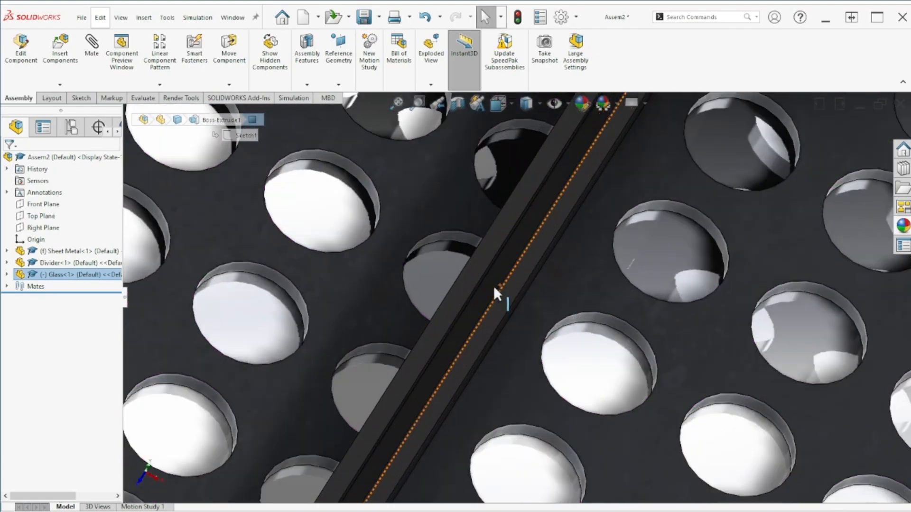
click(498, 274)
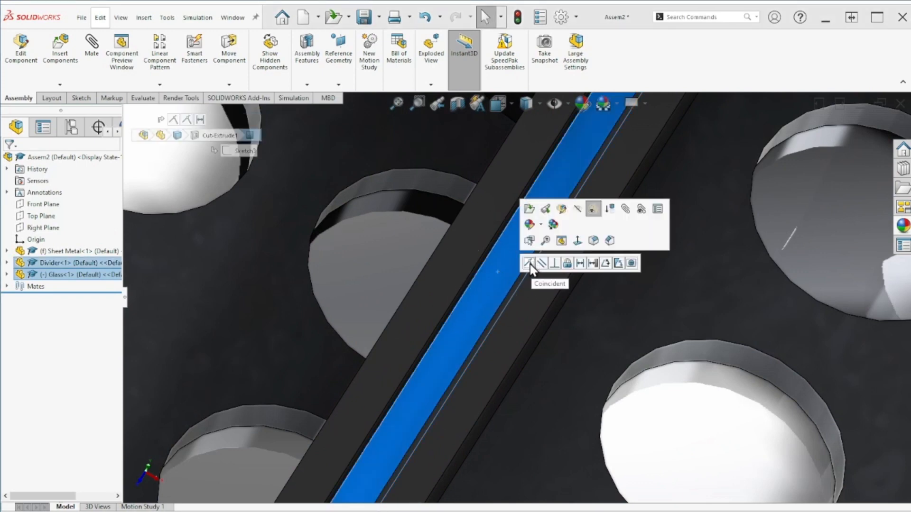
click(529, 264)
Step: Move the glass panel clear of the divider's rear upright, toward the open front of the bin
scroll(471, 303, up, 5)
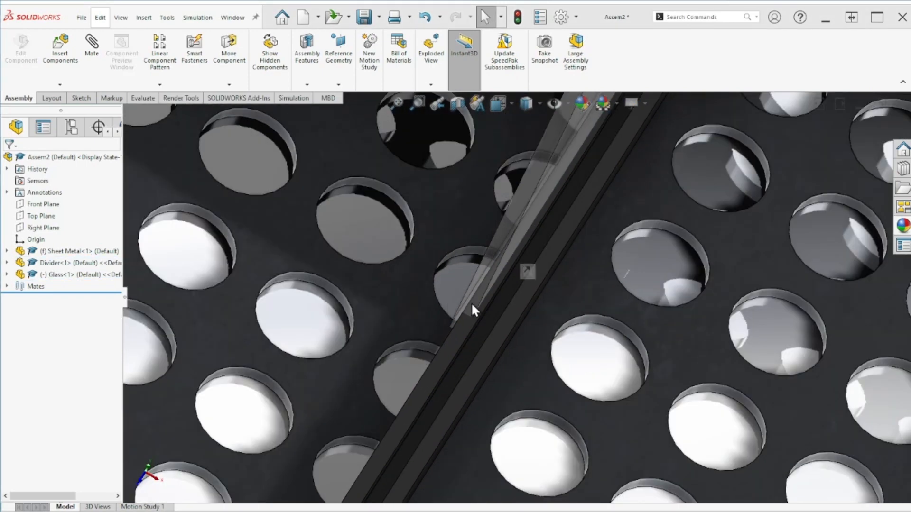
scroll(475, 247, down, 3)
scroll(497, 312, up, 5)
middle_drag(497, 312, 503, 244)
click(529, 236)
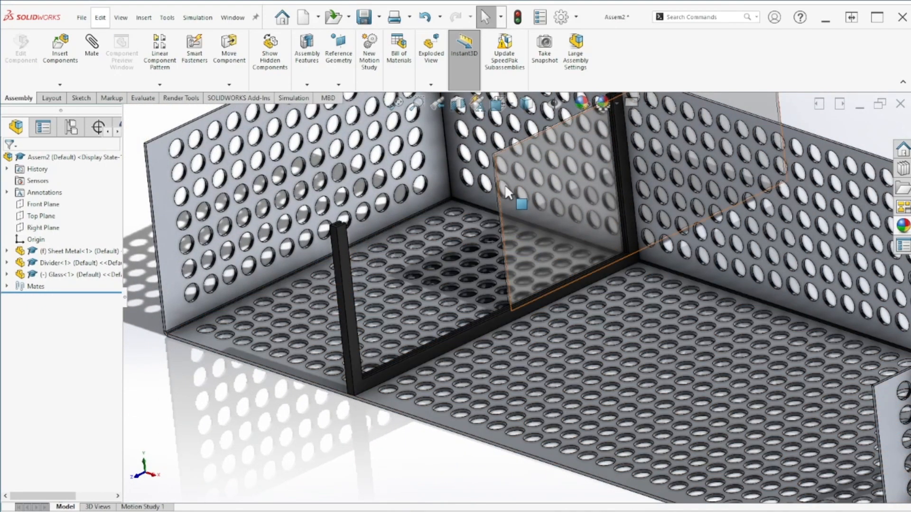
drag(505, 184, 348, 356)
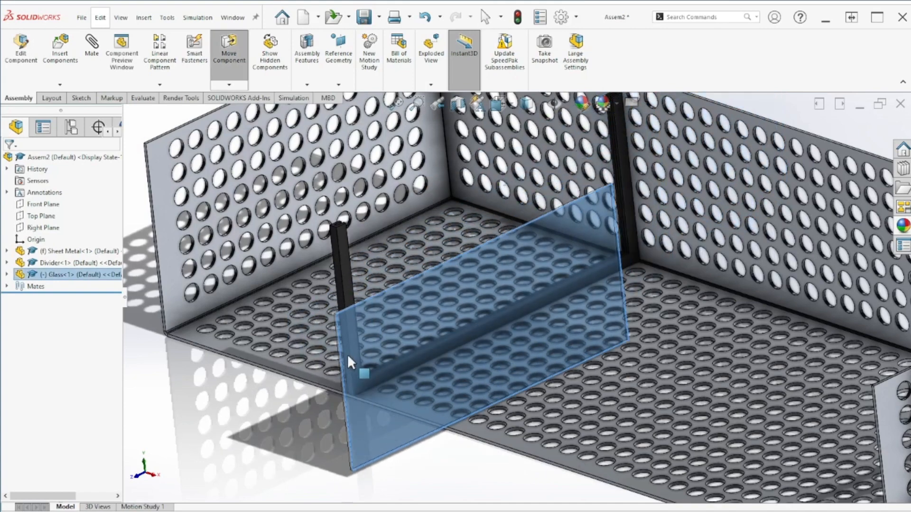
key(Escape)
Step: Mate the glass panel's front edge face coincident with the bottom of the groove in the divider's front upright
scroll(332, 360, down, 5)
click(336, 462)
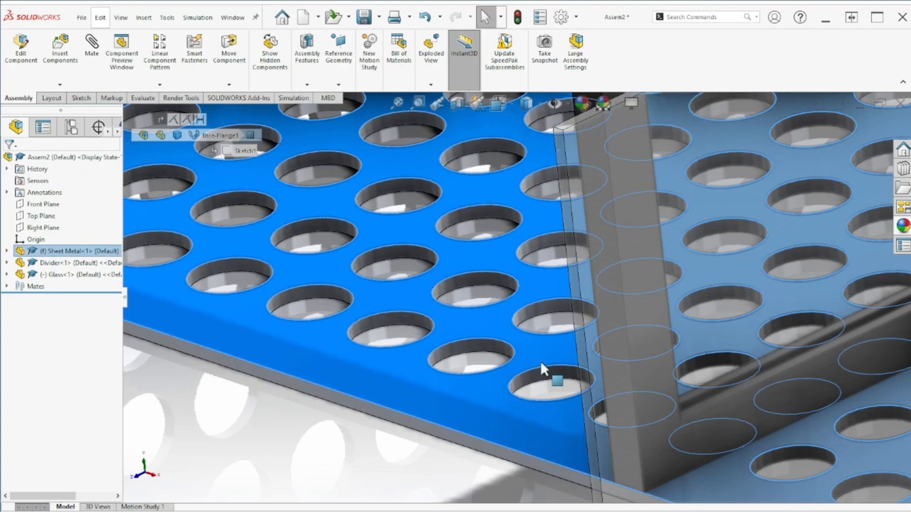
scroll(560, 464, up, 4)
scroll(560, 464, down, 3)
key(Escape)
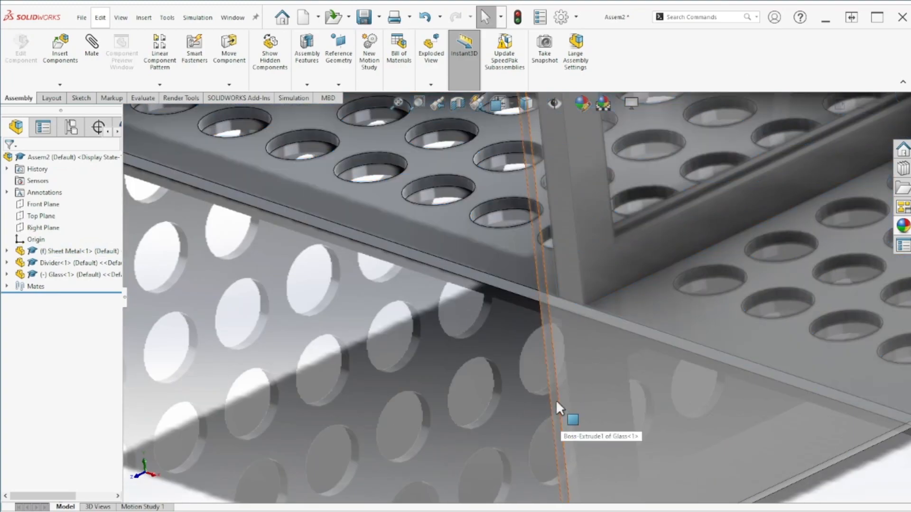
click(556, 400)
scroll(556, 400, up, 5)
middle_drag(593, 344, 549, 185)
scroll(564, 218, down, 4)
scroll(550, 233, down, 5)
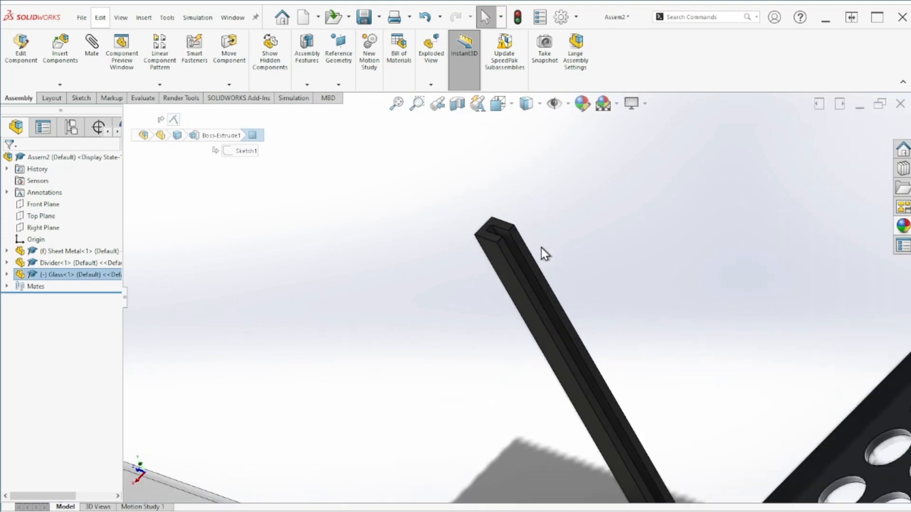
scroll(521, 249, down, 5)
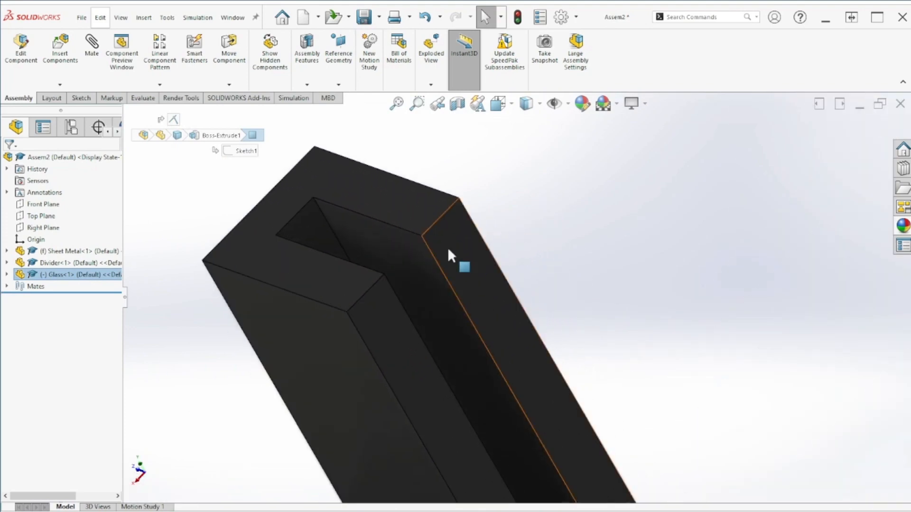
click(319, 232)
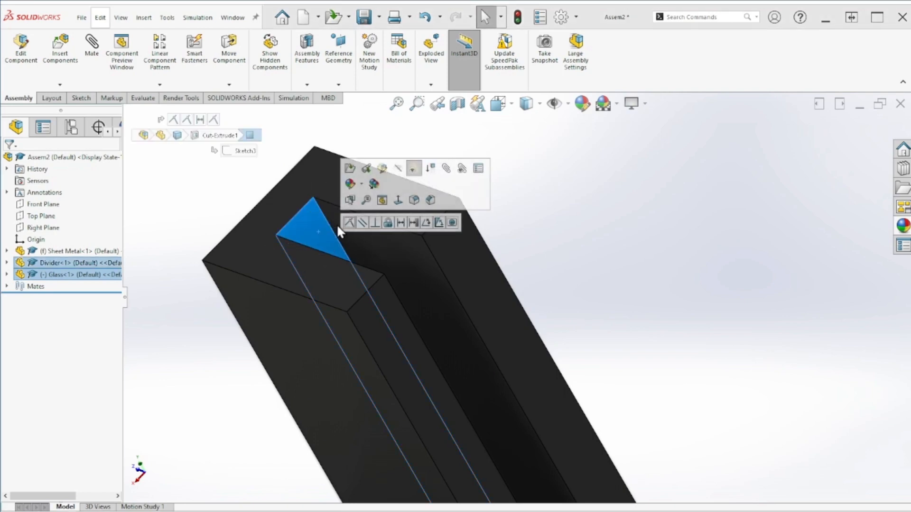
click(348, 223)
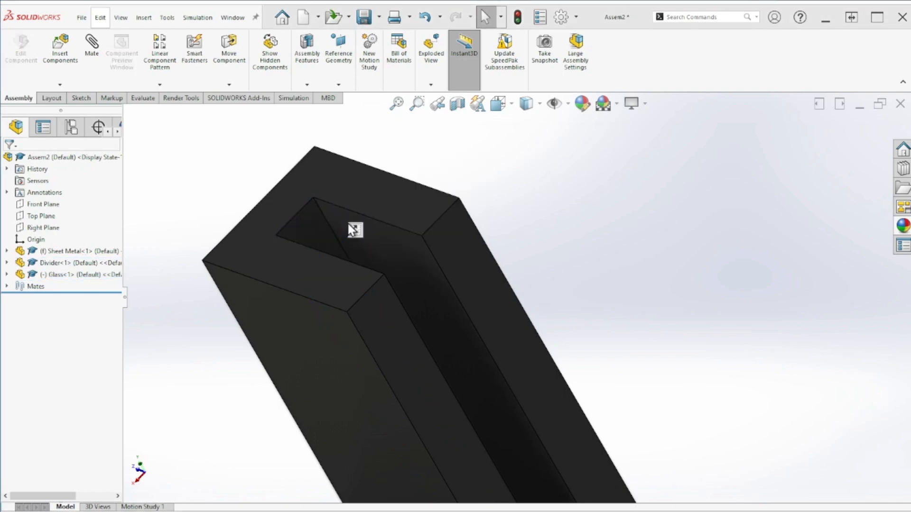
Step: Mate the large flat face of the glass panel coincident with the side wall of the front upright's groove
scroll(413, 315, up, 6)
scroll(419, 323, up, 3)
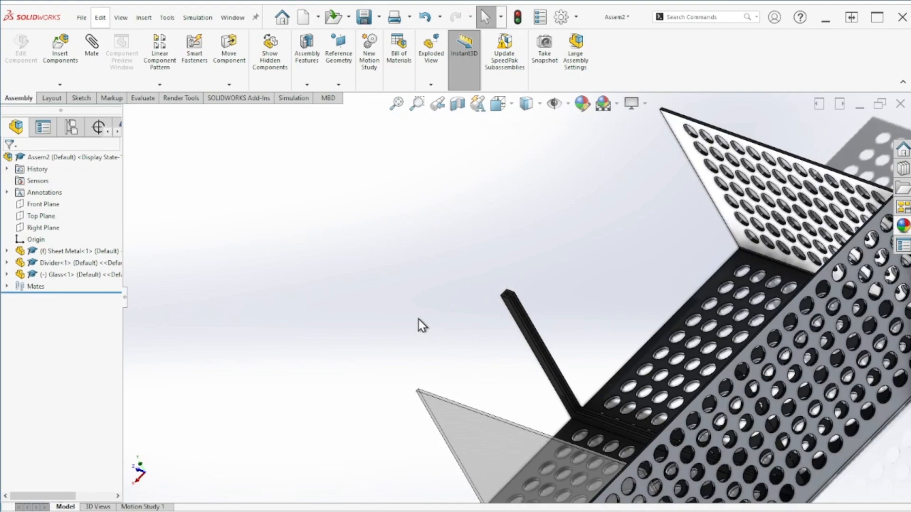
click(448, 427)
middle_drag(582, 292, 497, 314)
scroll(529, 289, down, 8)
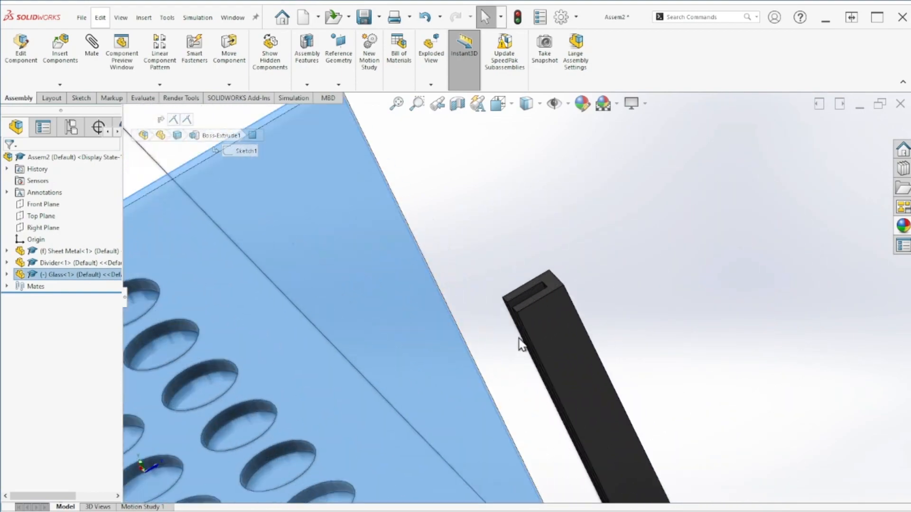
click(532, 245)
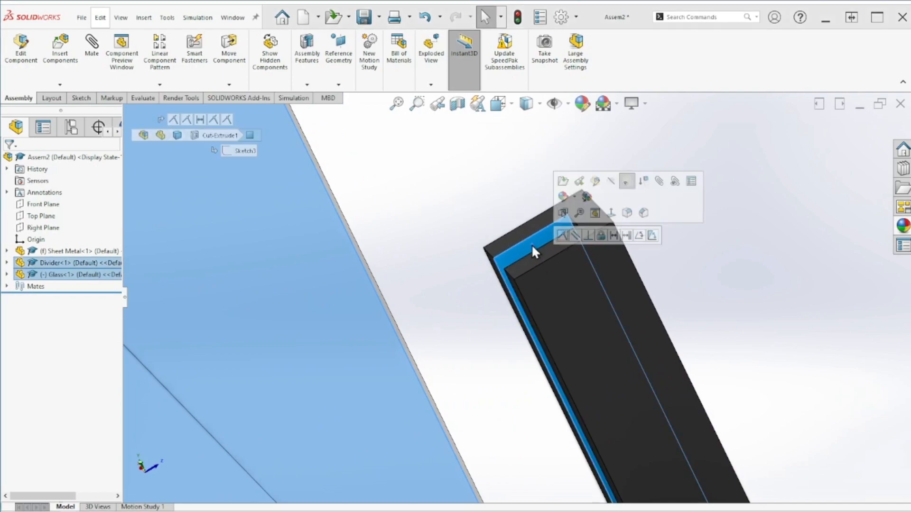
click(562, 237)
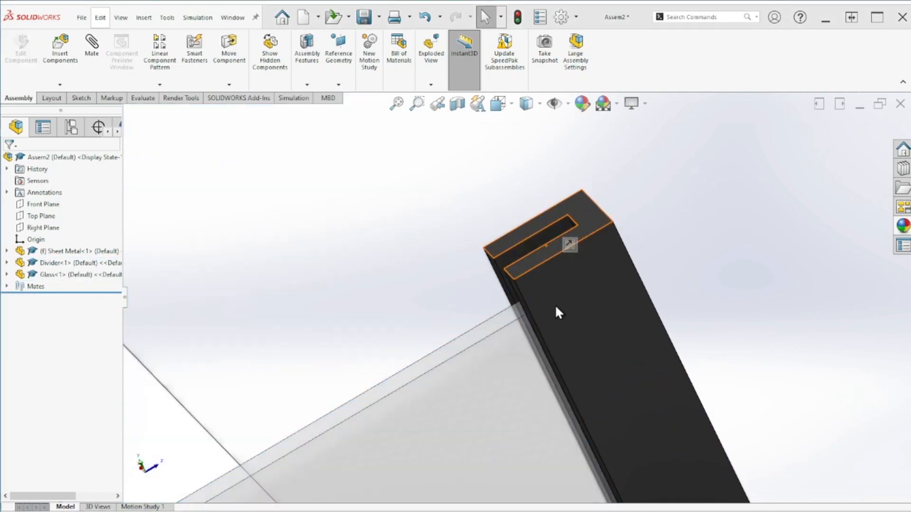
key(f)
middle_drag(519, 396, 367, 442)
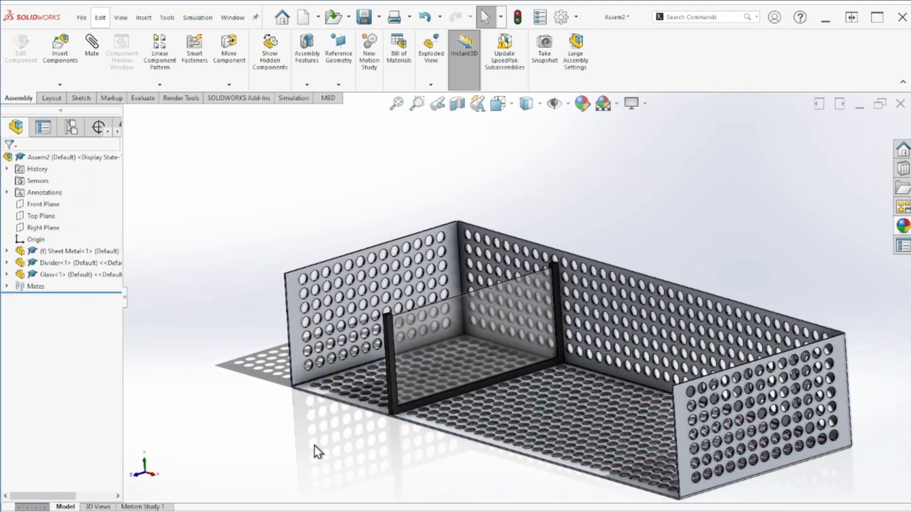
Step: Mirror the divider frame and the glass panel about the assembly's Right Plane to add a second partition to the bin
key(ctrl+7)
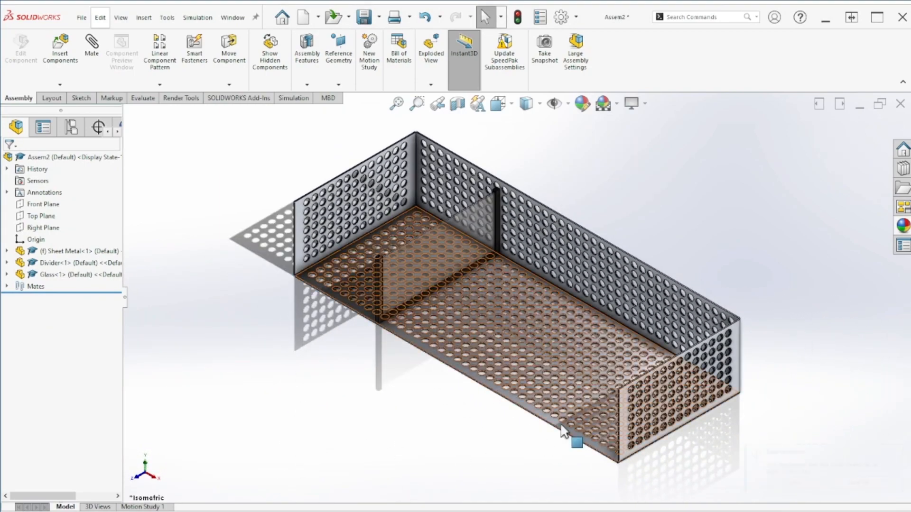
scroll(742, 417, up, 1)
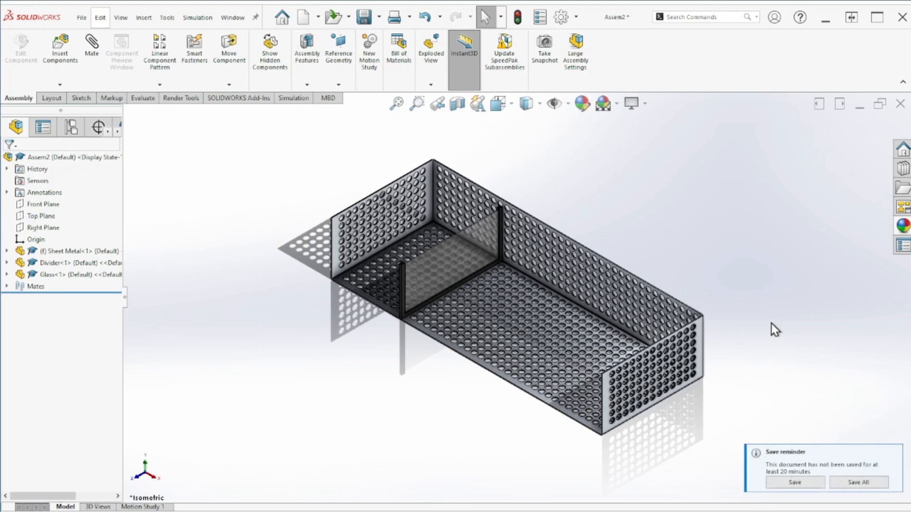
scroll(773, 323, down, 1)
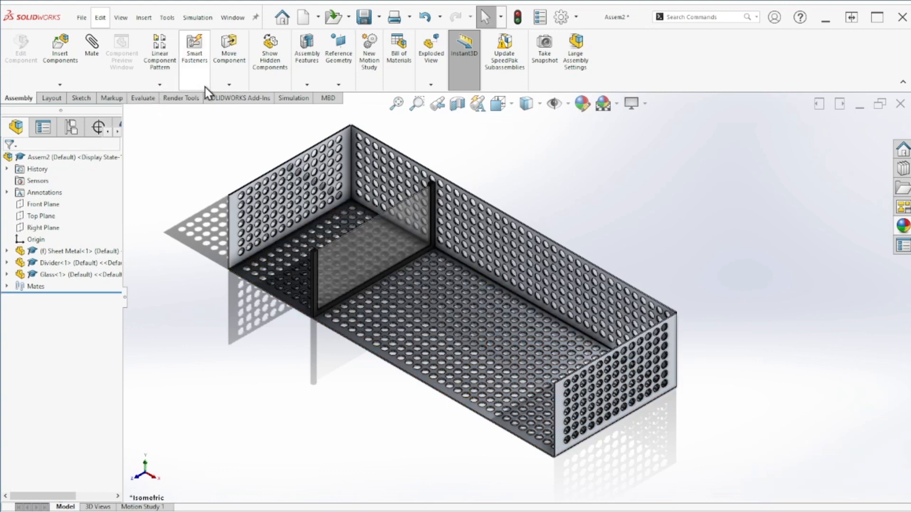
click(158, 85)
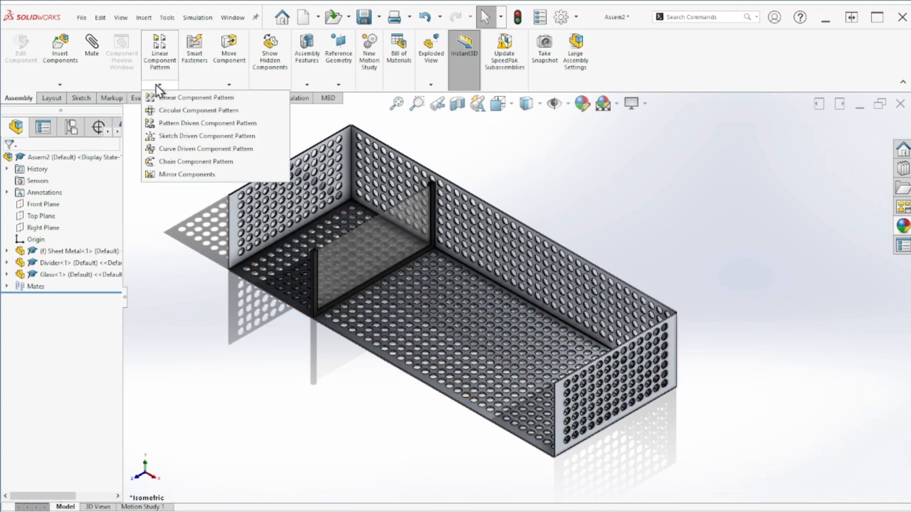
click(175, 176)
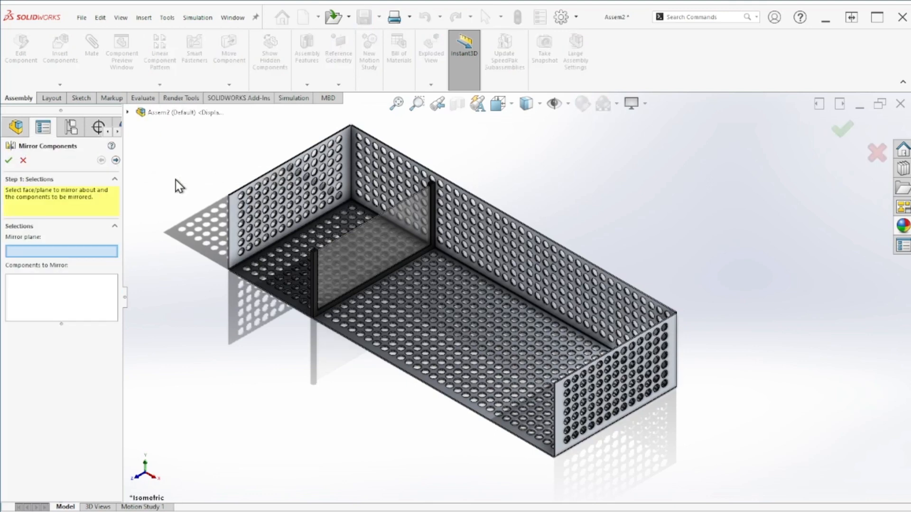
click(127, 113)
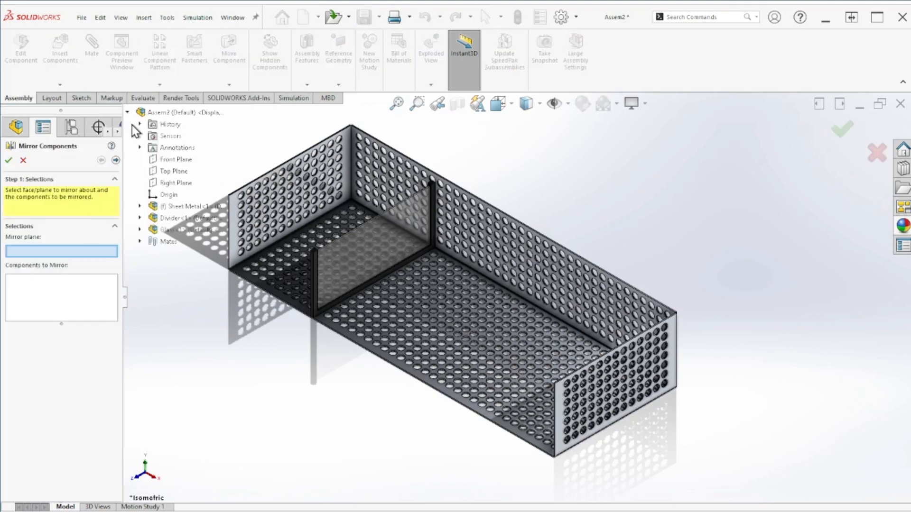
click(171, 185)
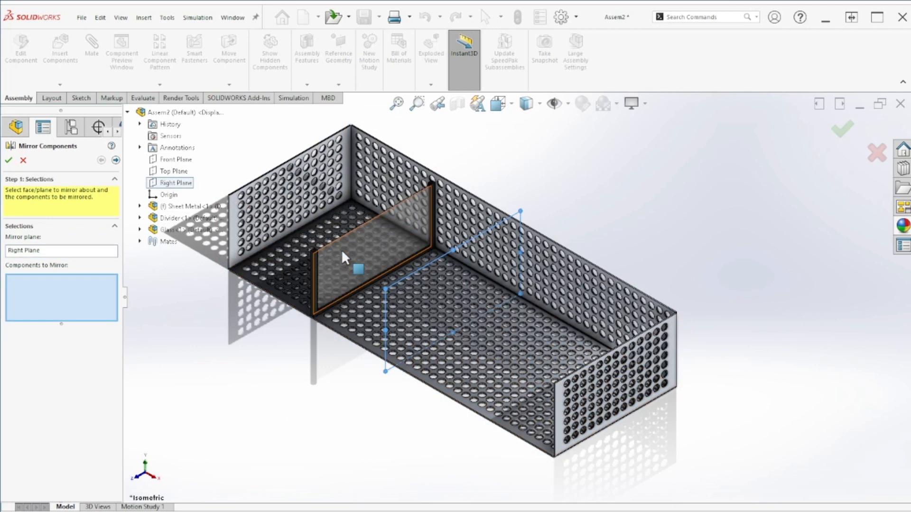
scroll(375, 235, down, 1)
scroll(262, 266, up, 3)
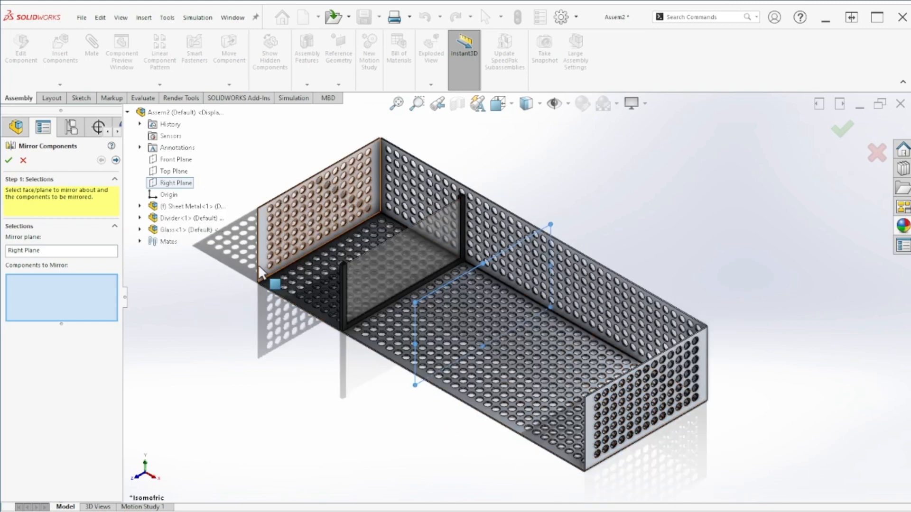
click(192, 230)
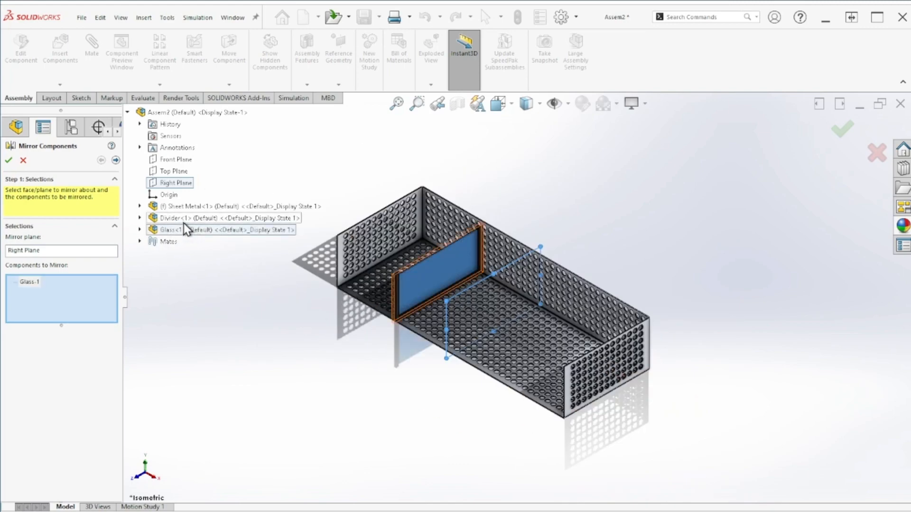
click(184, 222)
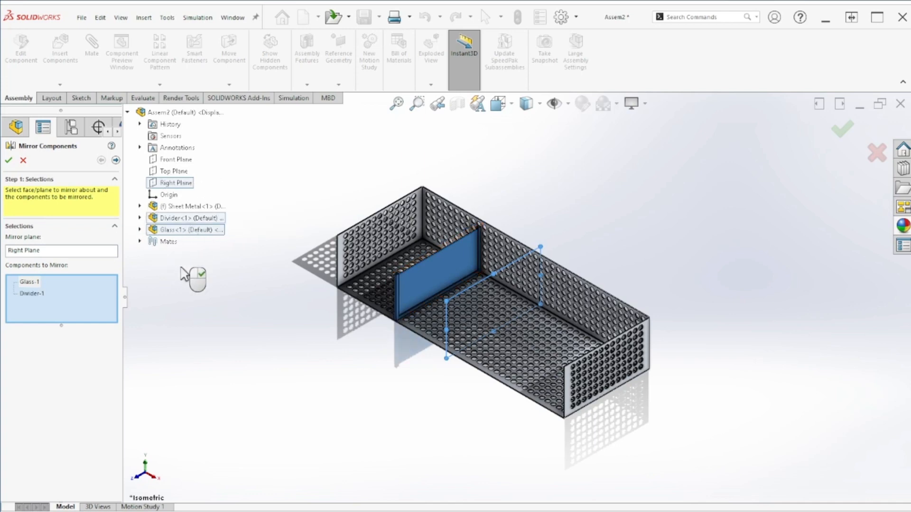
click(8, 160)
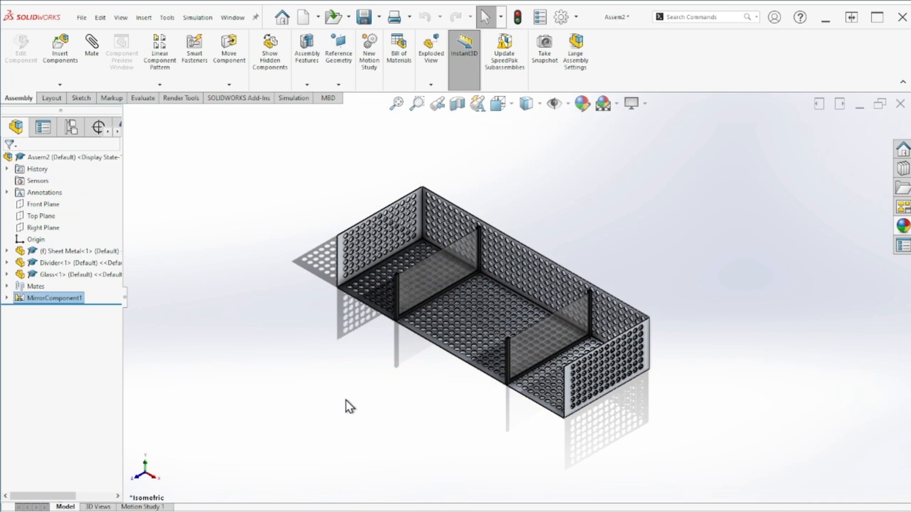
Step: Show the assembly in isometric orientation with Perspective and Cartoon display turned on
scroll(345, 400, up, 2)
middle_drag(354, 386, 369, 372)
key(ctrl+7)
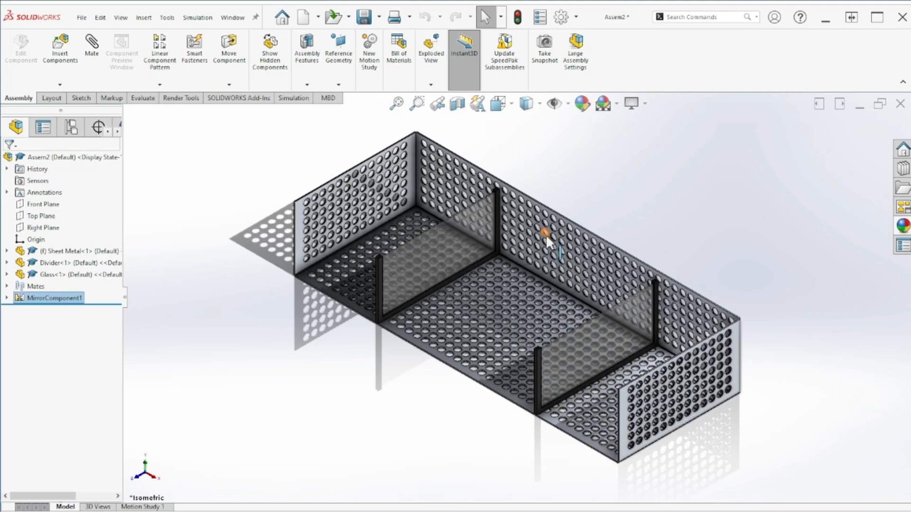
click(645, 105)
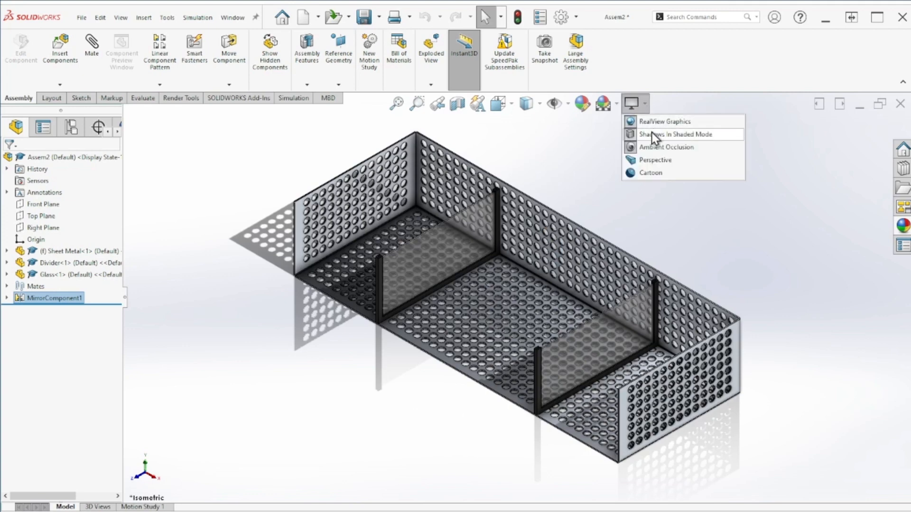
click(648, 159)
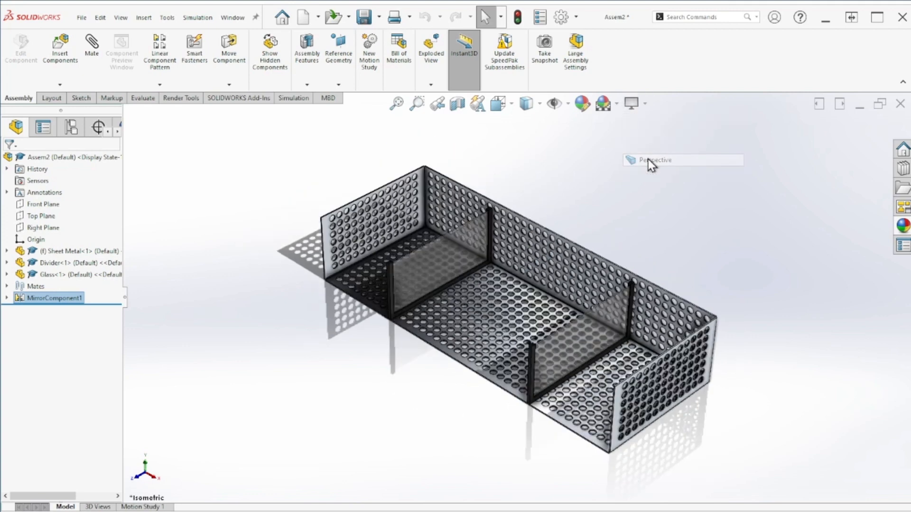
click(631, 108)
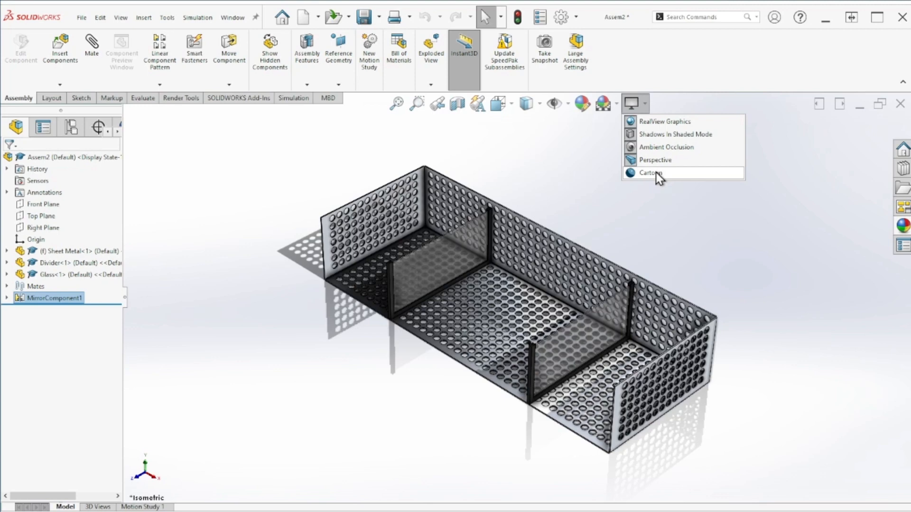
click(656, 172)
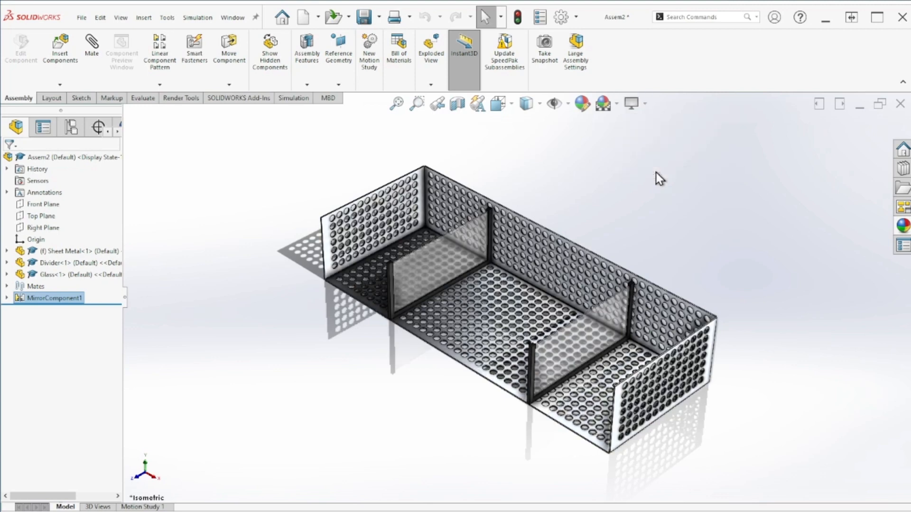
Step: Turn off RealView Graphics for the assembly display
click(632, 107)
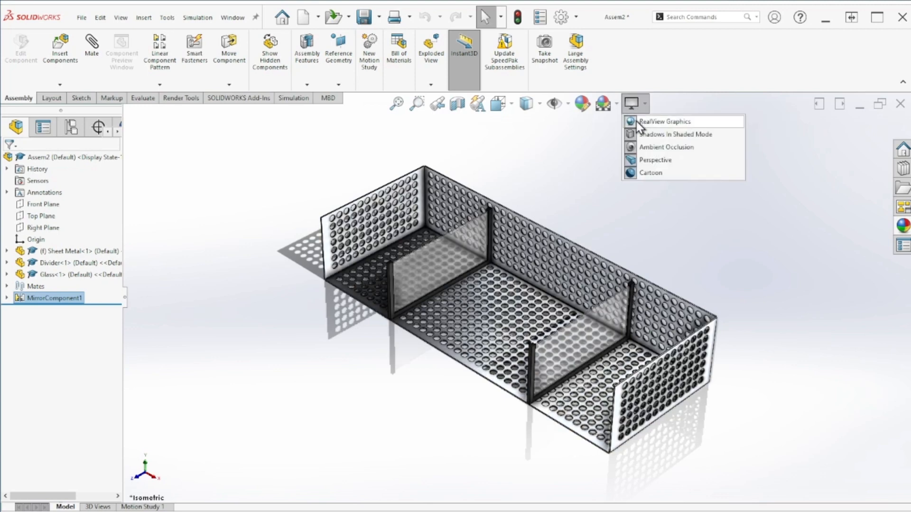
click(647, 123)
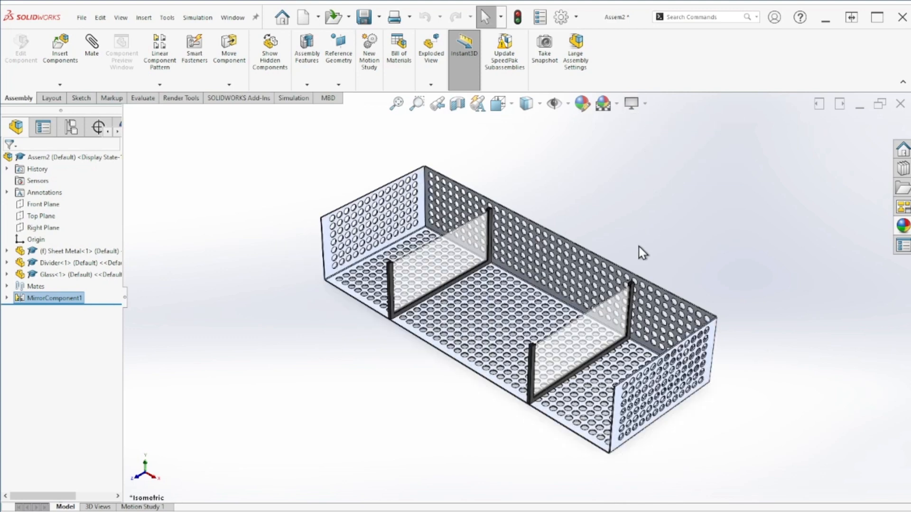
scroll(697, 368, up, 3)
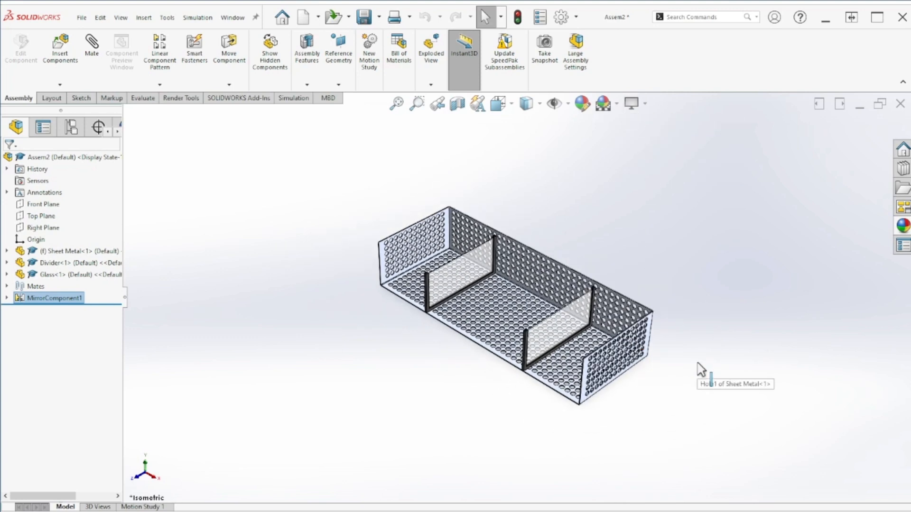